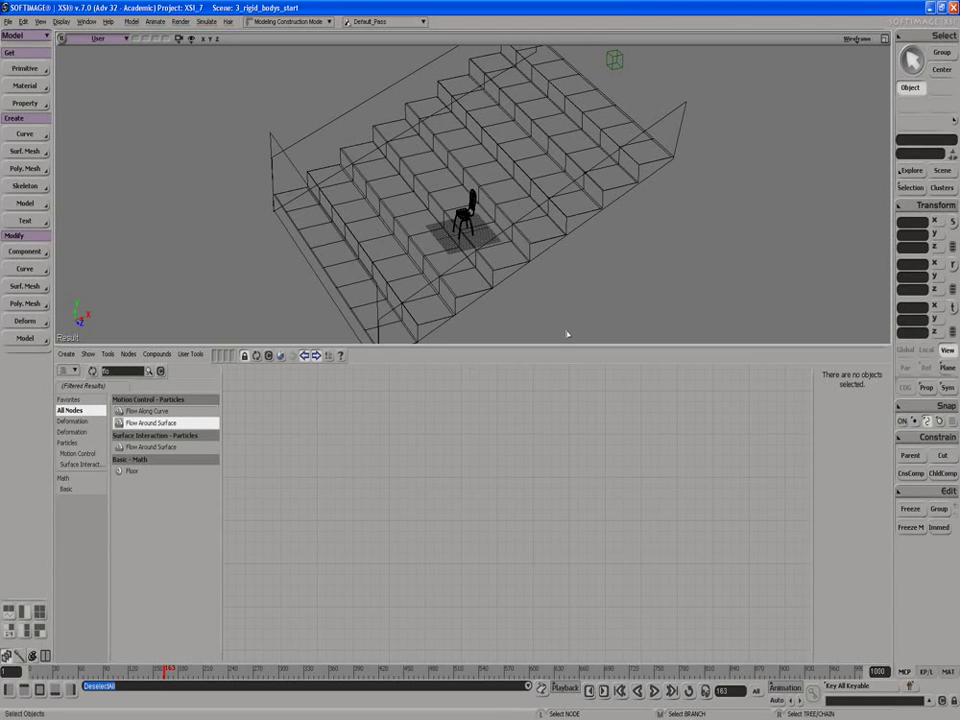
- Delete the bounding_convex_hull object using the scene Explorer
{"action": "key", "text": "8"}
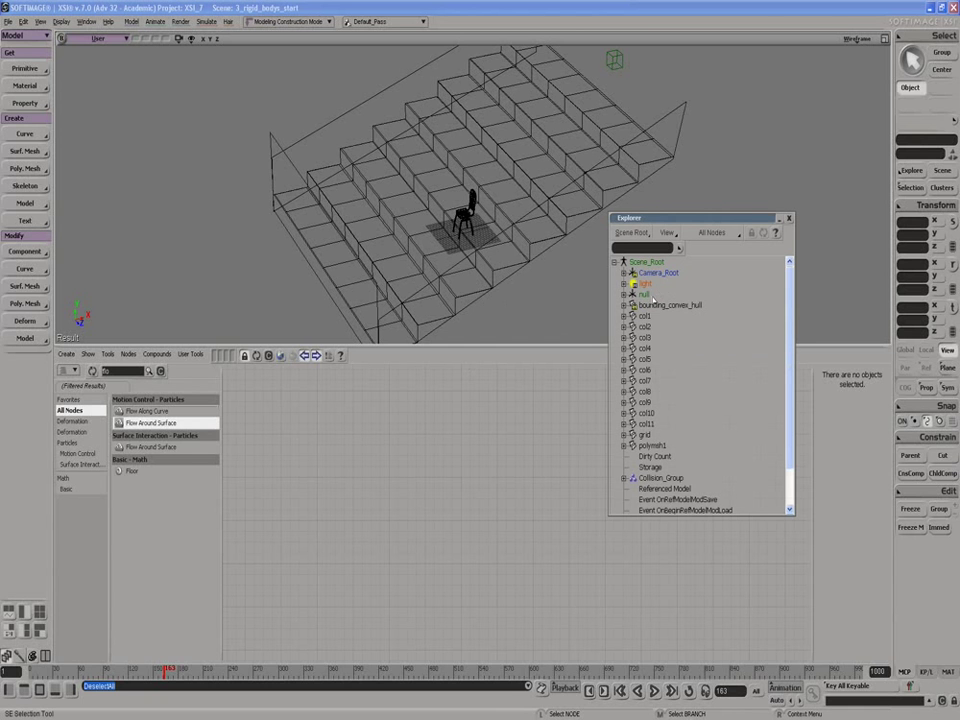
{"action": "left_click", "coordinate": [644, 295]}
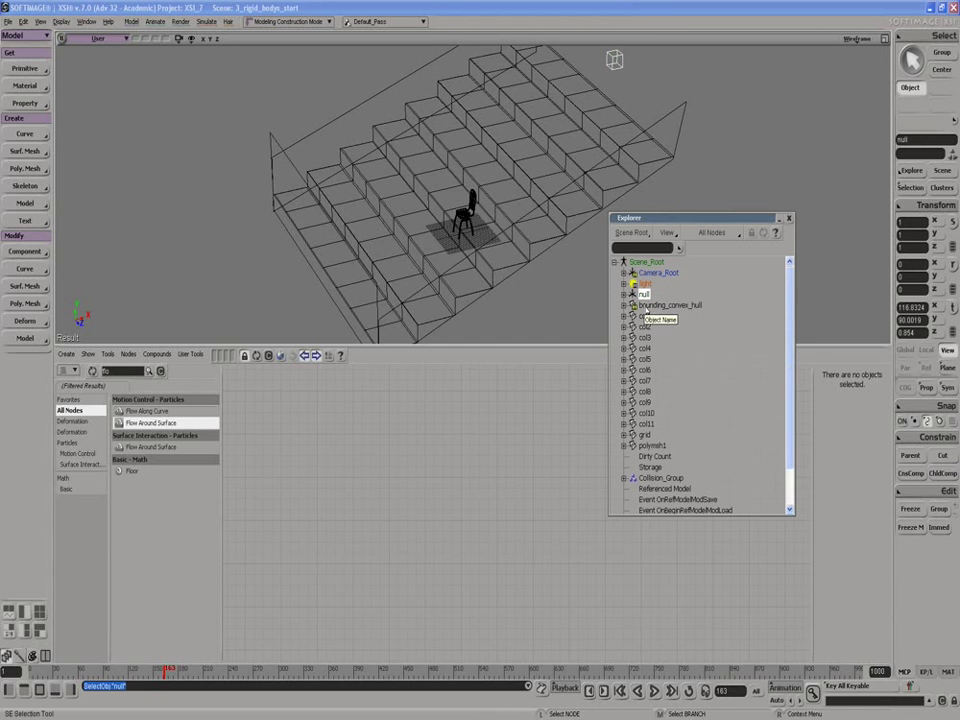
{"action": "left_click", "coordinate": [650, 305]}
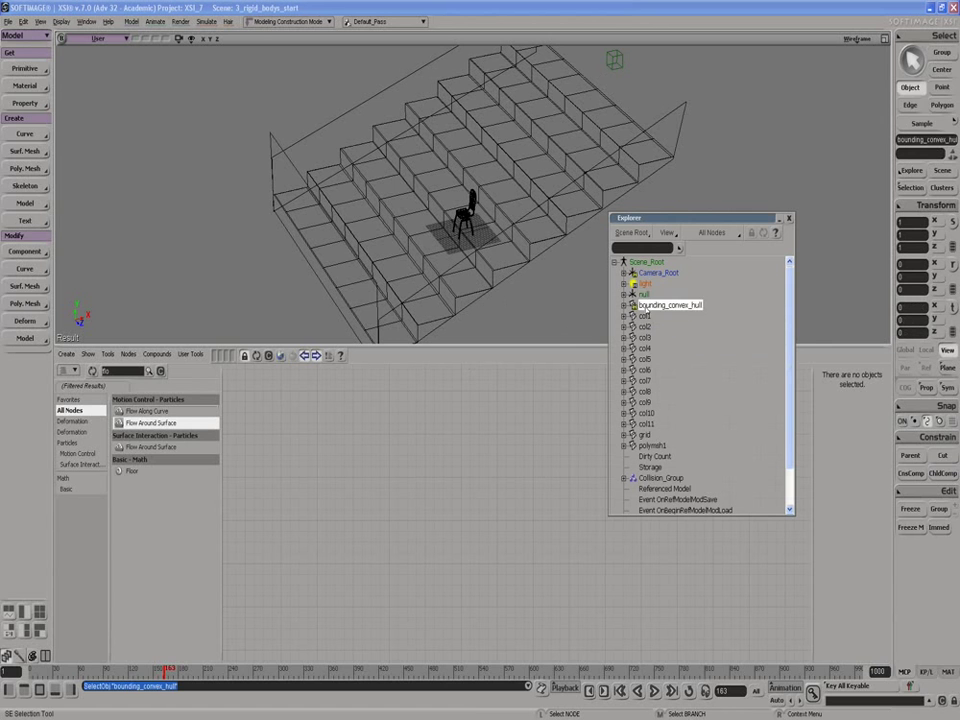
{"action": "key", "text": "Delete"}
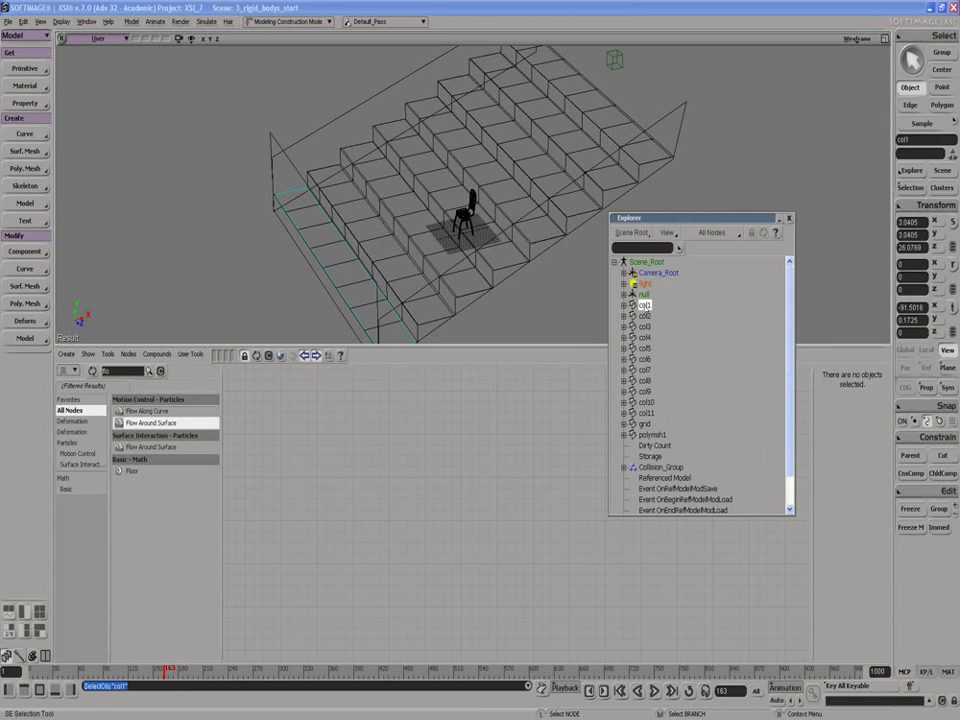
- Inspect the stair columns, chair and grid, view the grid's weight map, then deselect all
{"action": "left_click", "coordinate": [645, 316]}
{"action": "left_click", "coordinate": [645, 327]}
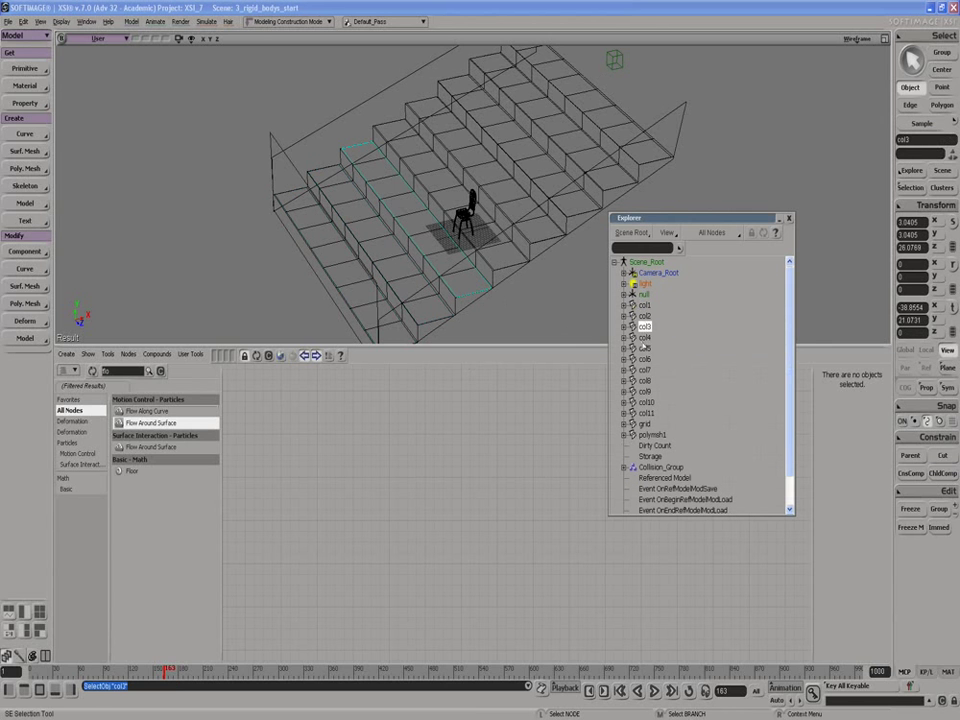
{"action": "key", "text": "Right"}
{"action": "key", "text": "Right"}
{"action": "key", "text": "Right"}
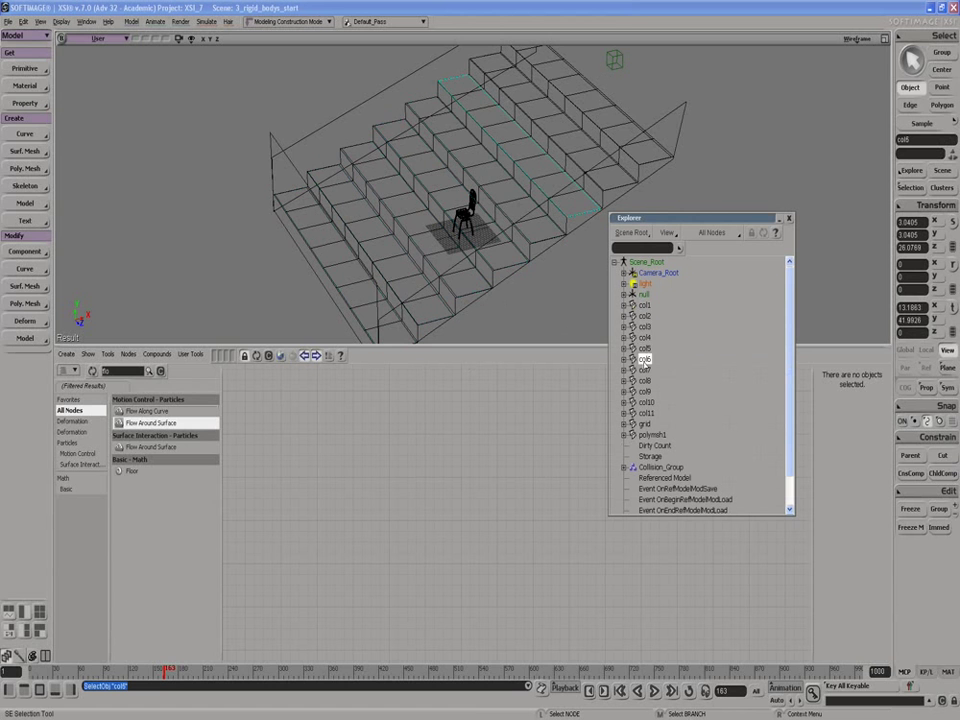
{"action": "left_click", "coordinate": [658, 467]}
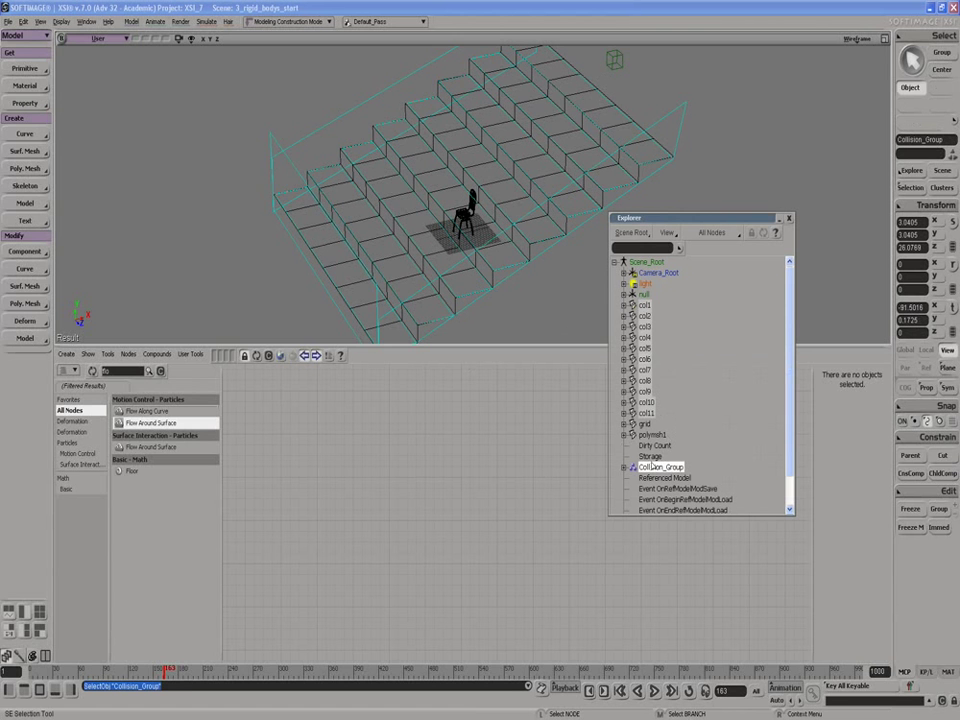
{"action": "left_click", "coordinate": [652, 435]}
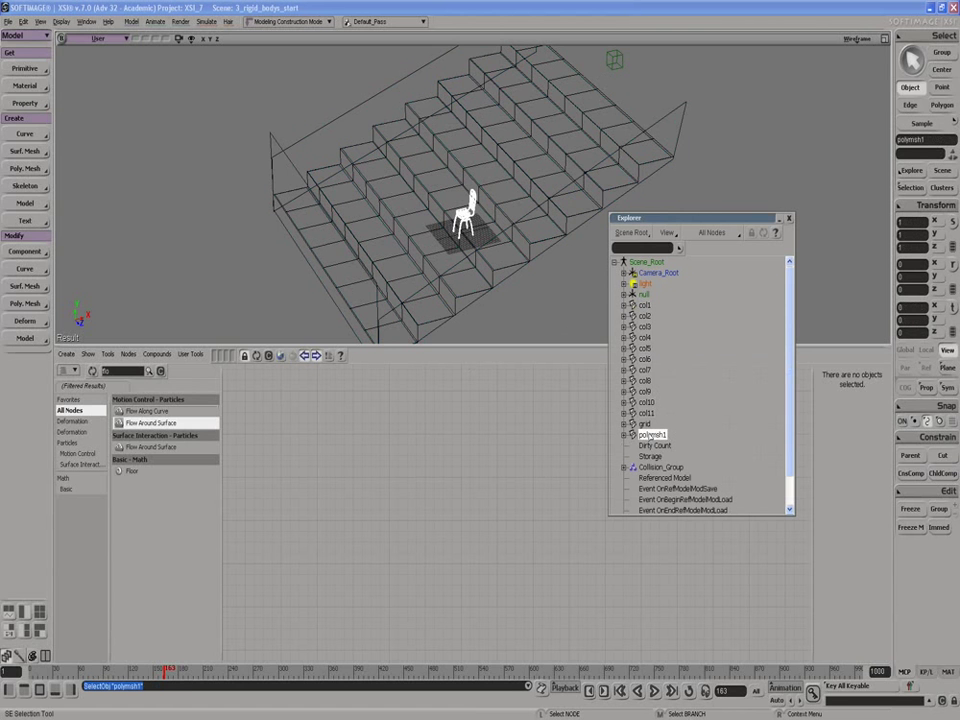
{"action": "left_click", "coordinate": [644, 424]}
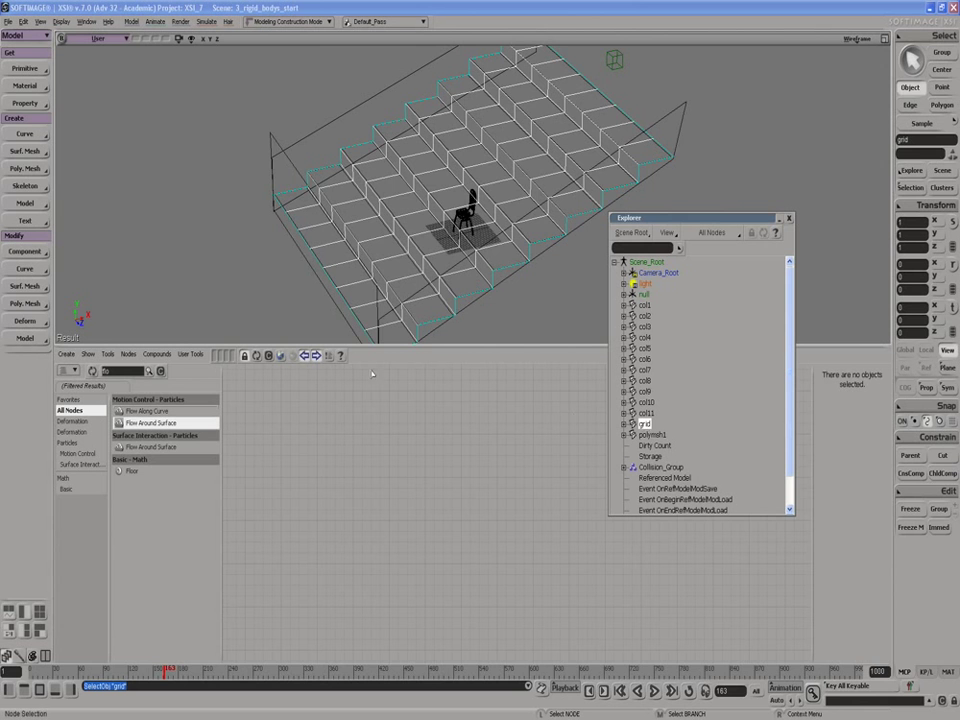
{"action": "key", "text": "w"}
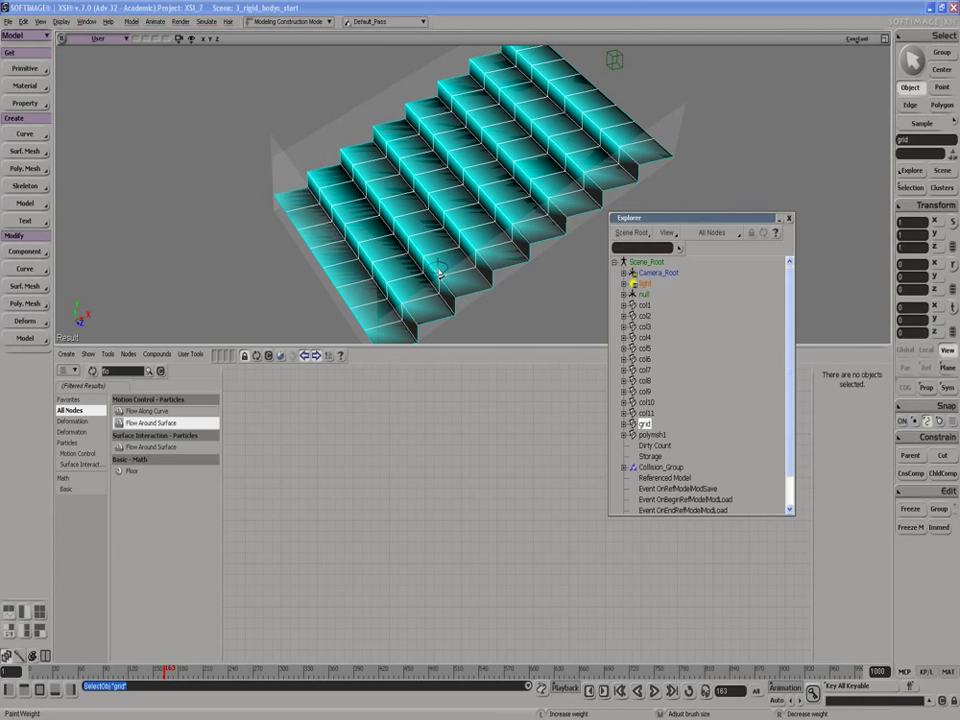
{"action": "key", "text": "v"}
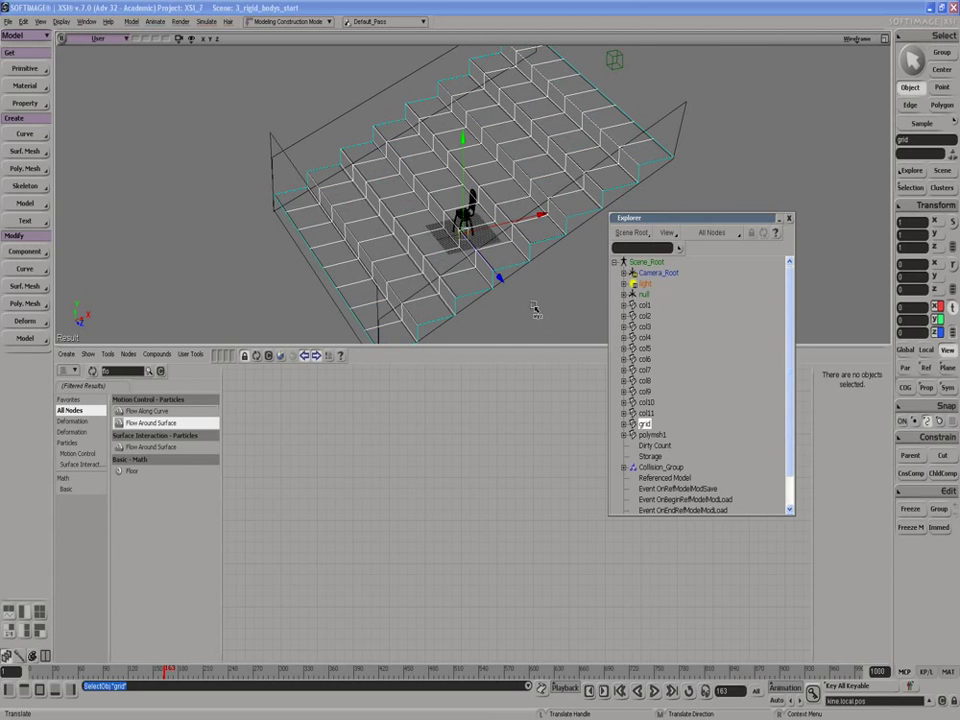
{"action": "left_click", "coordinate": [535, 312]}
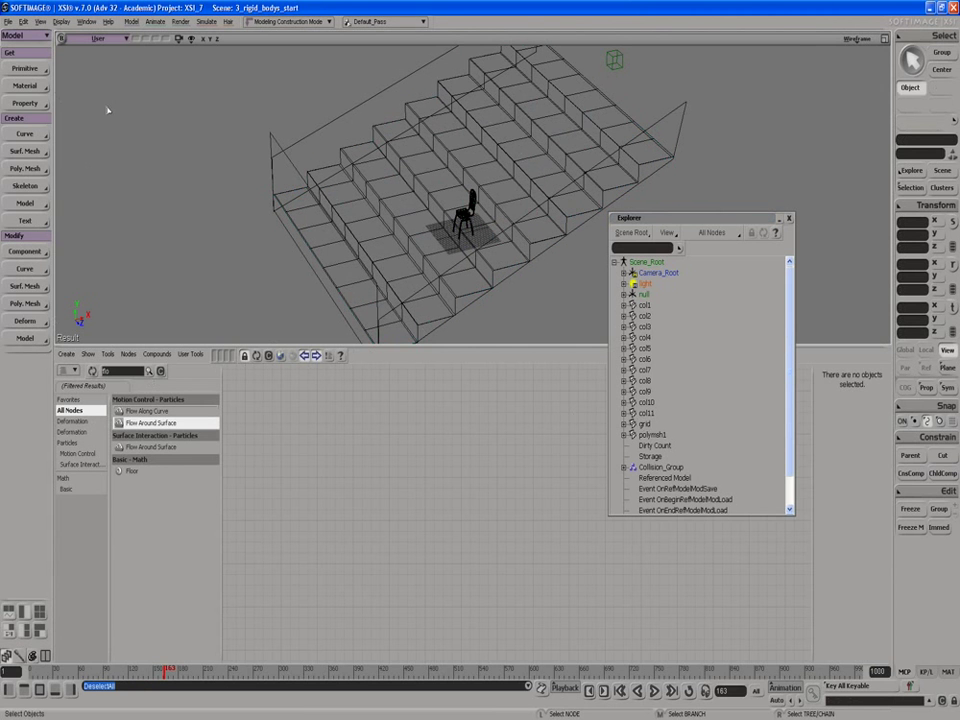
- Switch to the Simulate toolset and add an empty point cloud named pointcloud
{"action": "left_click", "coordinate": [20, 35]}
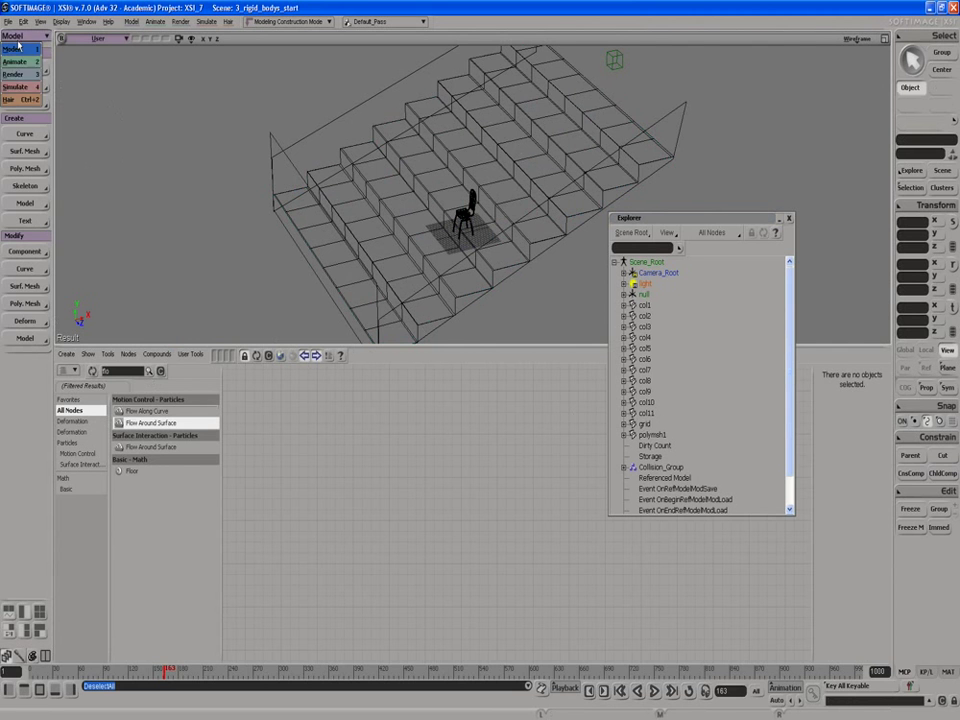
{"action": "left_click", "coordinate": [17, 86]}
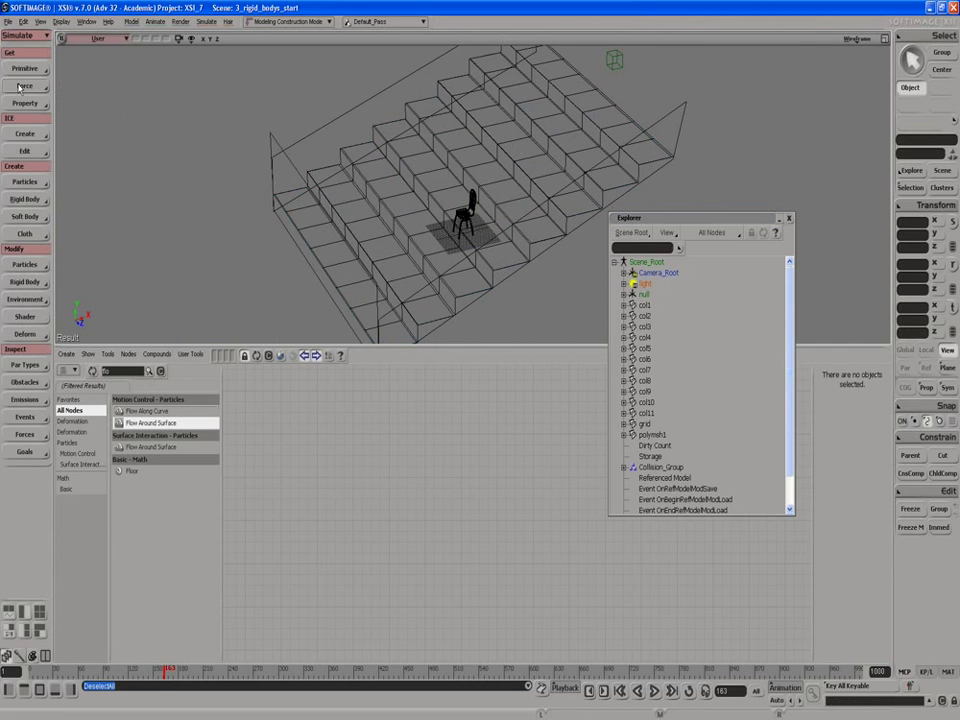
{"action": "left_click", "coordinate": [9, 22]}
{"action": "left_click", "coordinate": [136, 110]}
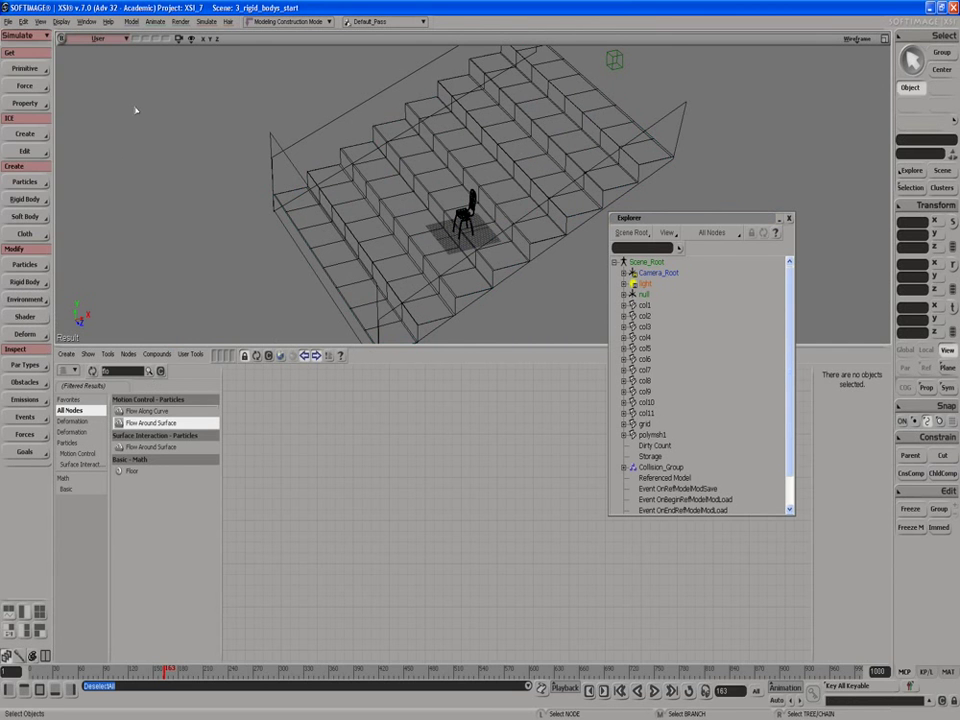
{"action": "left_click", "coordinate": [25, 68]}
{"action": "mouse_move", "coordinate": [78, 110]}
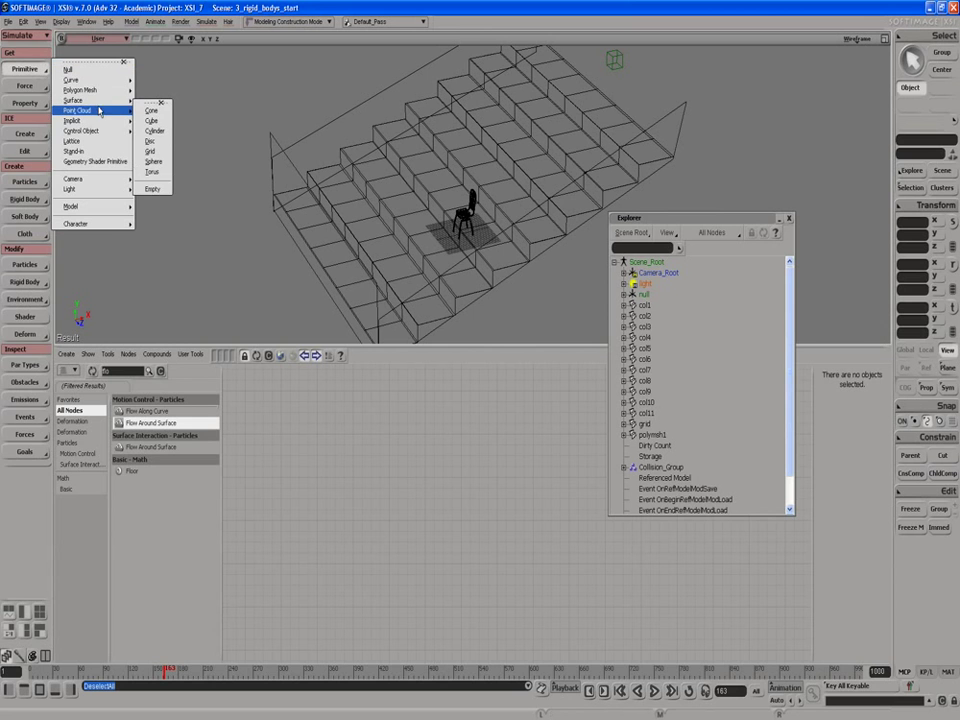
{"action": "left_click", "coordinate": [150, 190]}
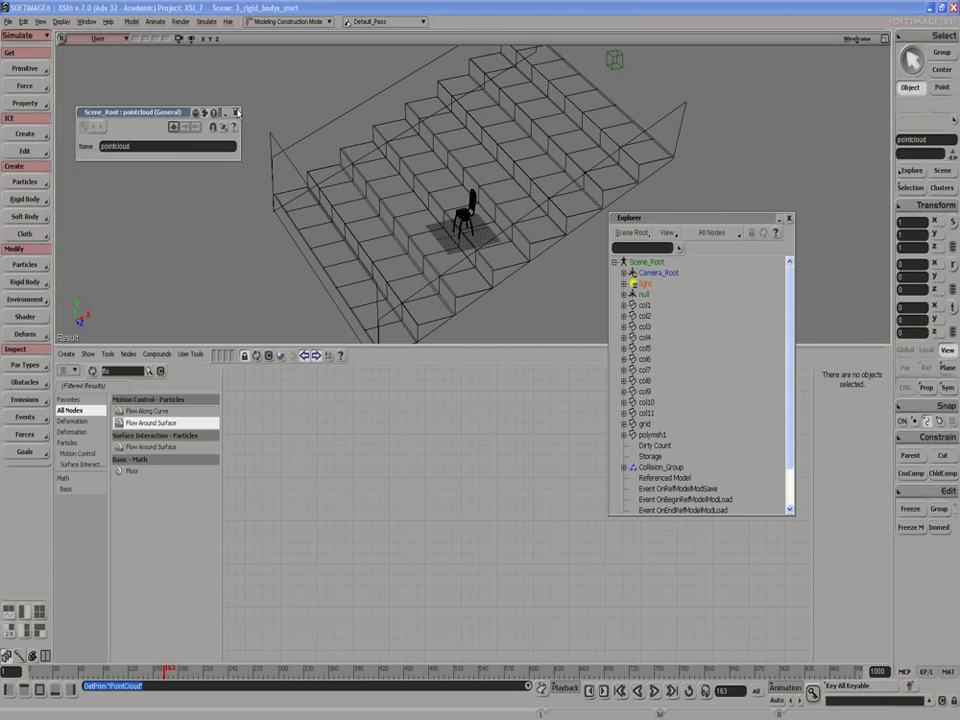
{"action": "left_click", "coordinate": [236, 112]}
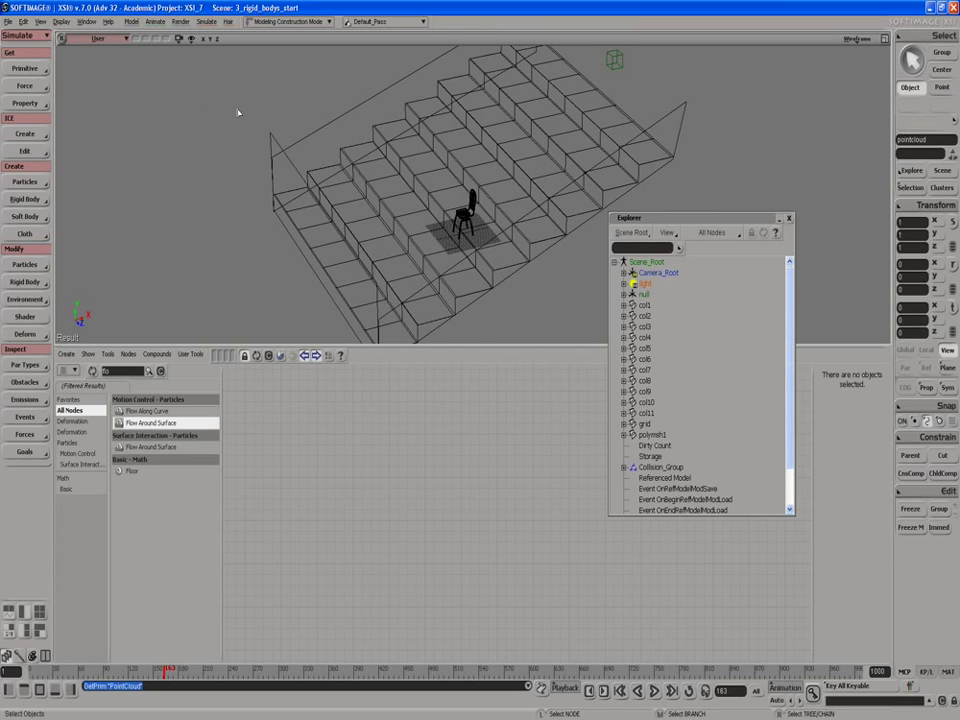
- Create a simulated ICE tree on the point cloud with an Emit from Position node wired to Port1
{"action": "left_click", "coordinate": [66, 354]}
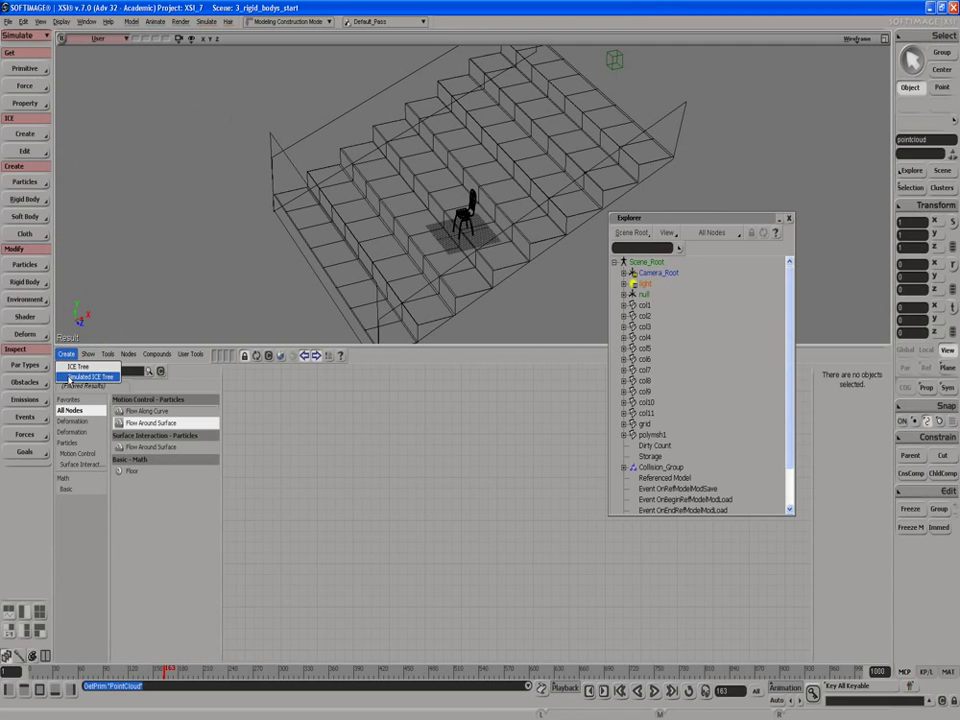
{"action": "left_click", "coordinate": [70, 377]}
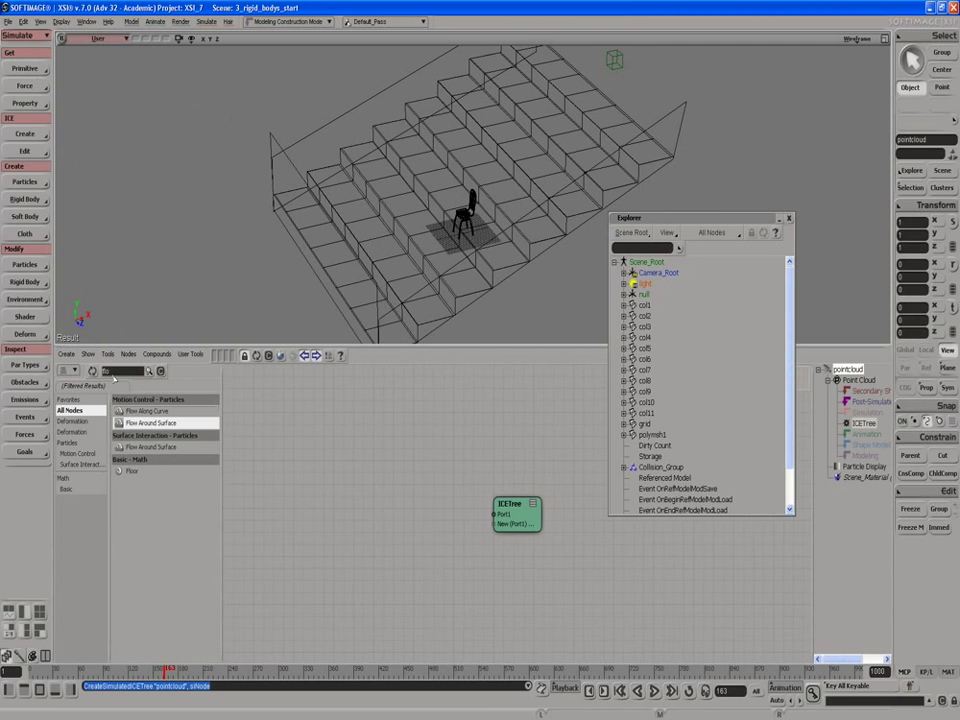
{"action": "type", "text": "emit"}
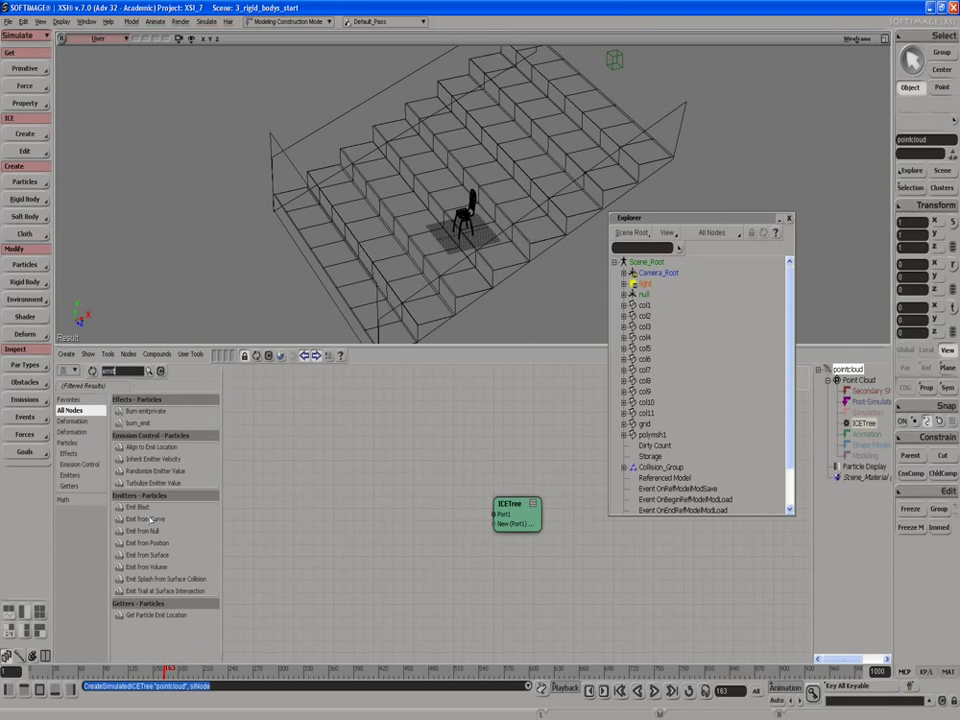
{"action": "left_click_drag", "start_coordinate": [131, 543], "coordinate": [365, 456]}
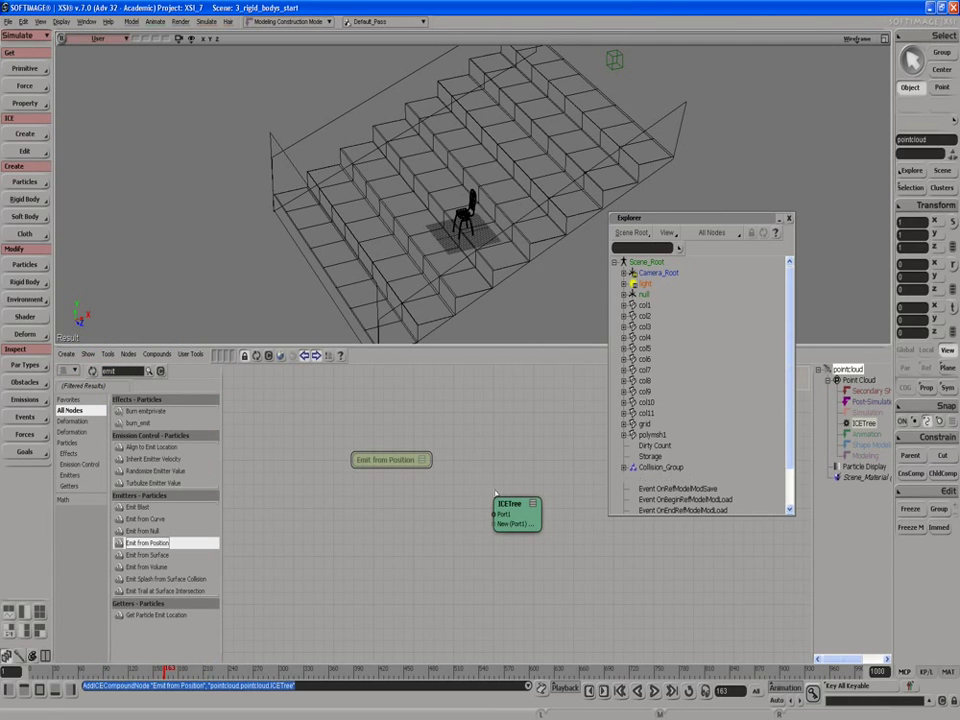
{"action": "left_click_drag", "start_coordinate": [509, 514], "coordinate": [545, 468]}
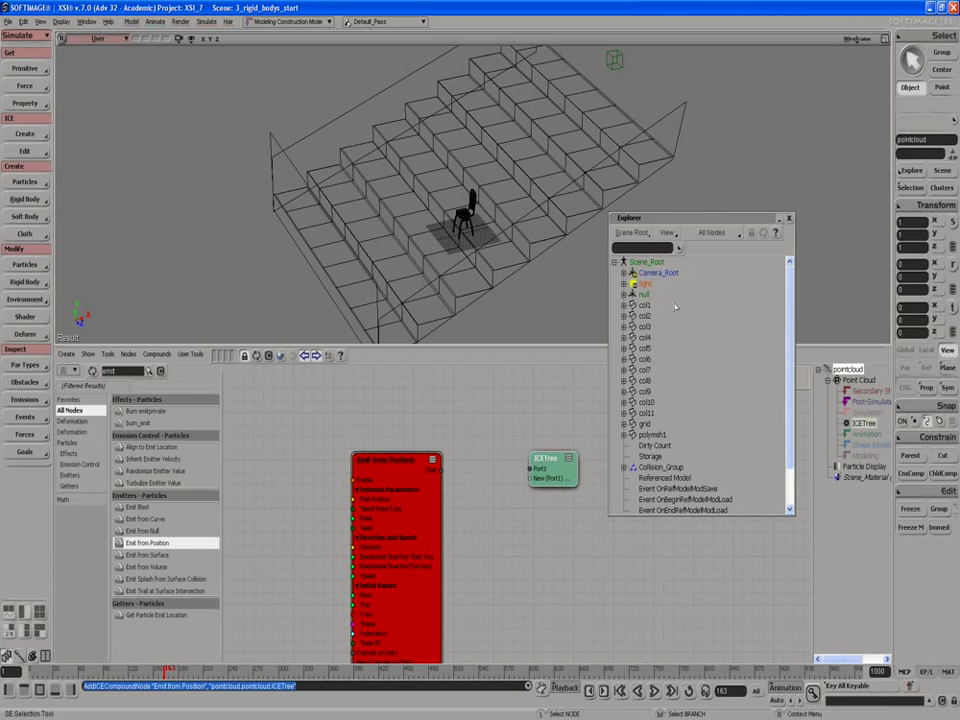
{"action": "left_click", "coordinate": [789, 220]}
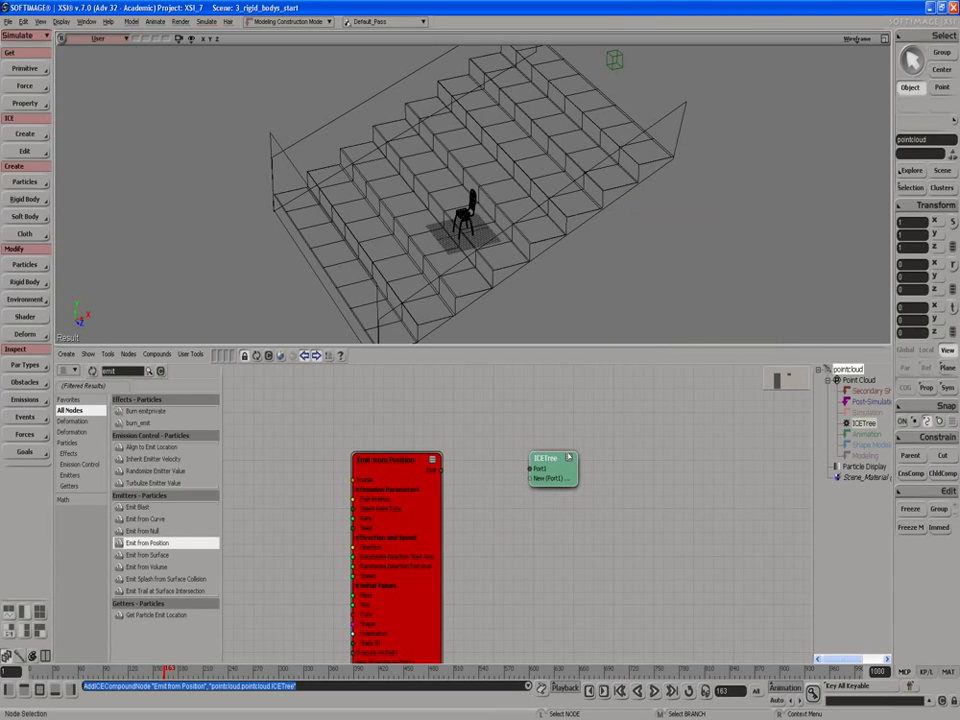
{"action": "left_click_drag", "start_coordinate": [558, 467], "coordinate": [647, 439]}
{"action": "mouse_move", "coordinate": [420, 475]}
{"action": "left_mouse_down"}
{"action": "mouse_move", "coordinate": [472, 441]}
{"action": "mouse_move", "coordinate": [624, 441]}
{"action": "left_mouse_up"}
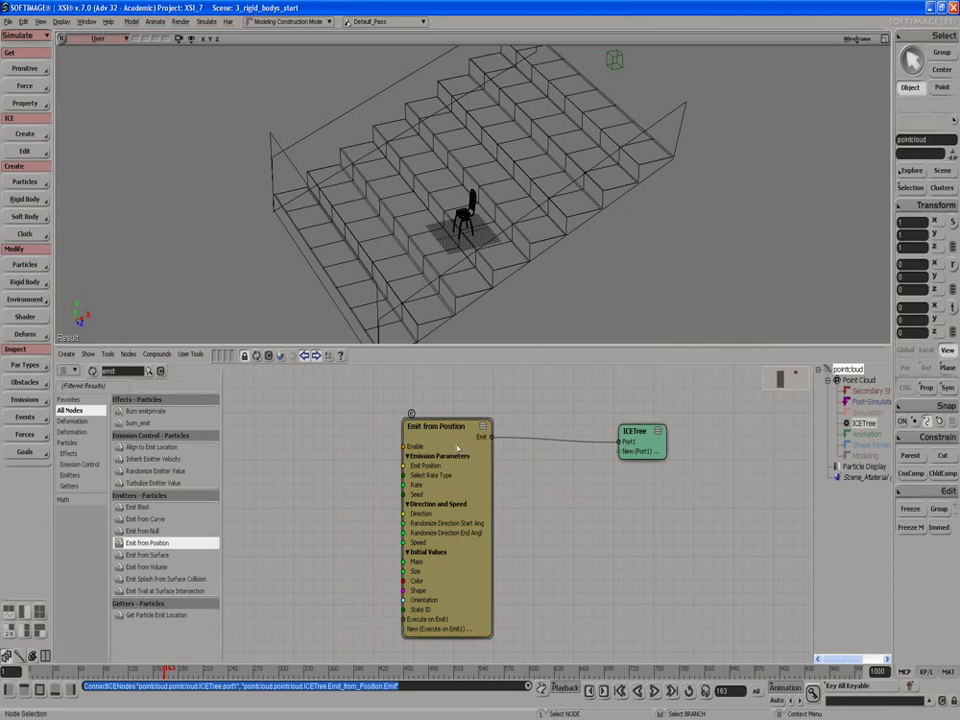
{"action": "left_click_drag", "start_coordinate": [457, 445], "coordinate": [513, 430]}
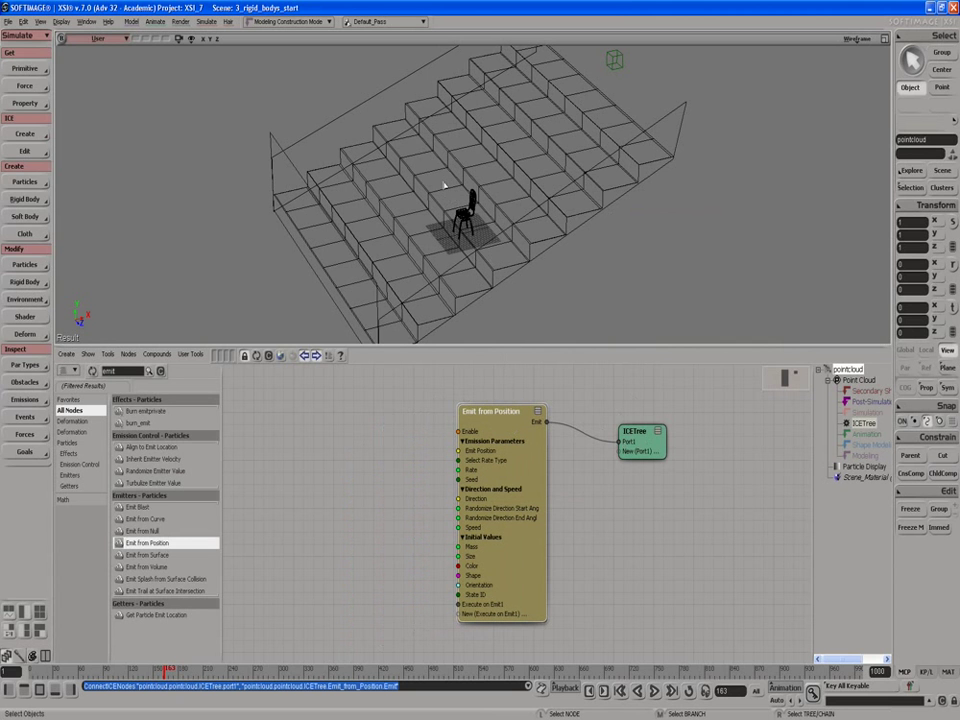
- Bring the grid into the ICE tree as a Get grid node
{"action": "left_click", "coordinate": [449, 200]}
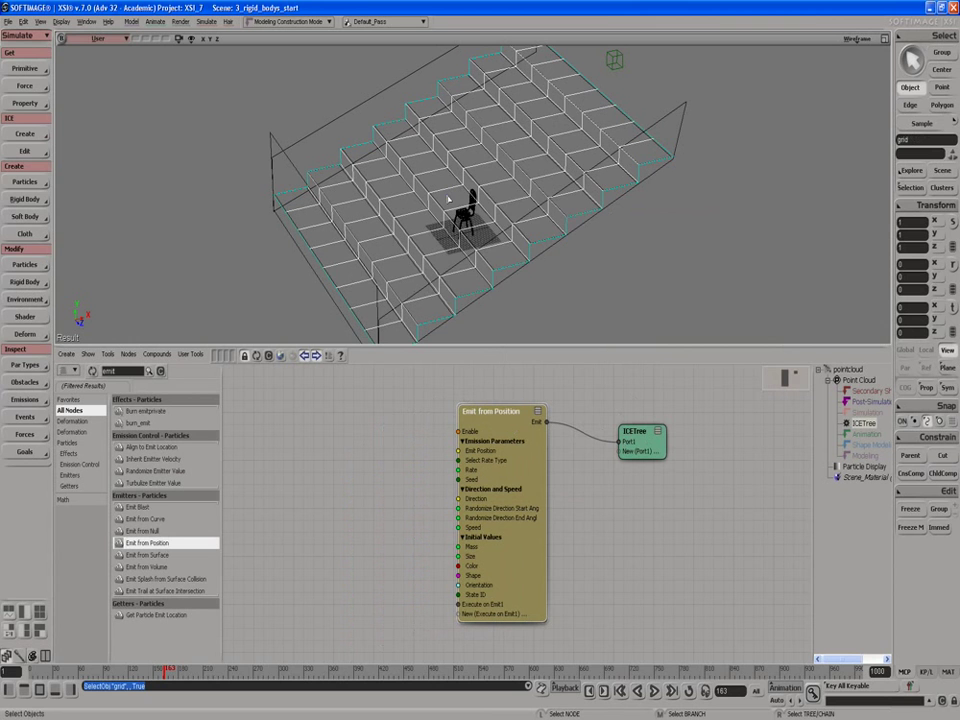
{"action": "key", "text": "Return"}
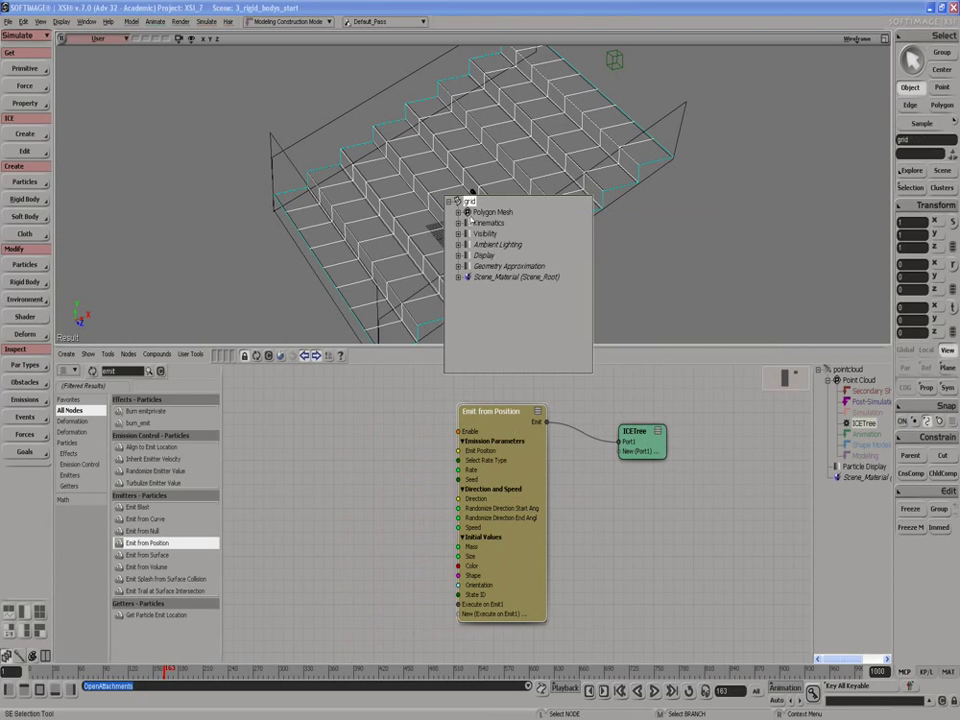
{"action": "left_click_drag", "start_coordinate": [469, 201], "coordinate": [345, 425]}
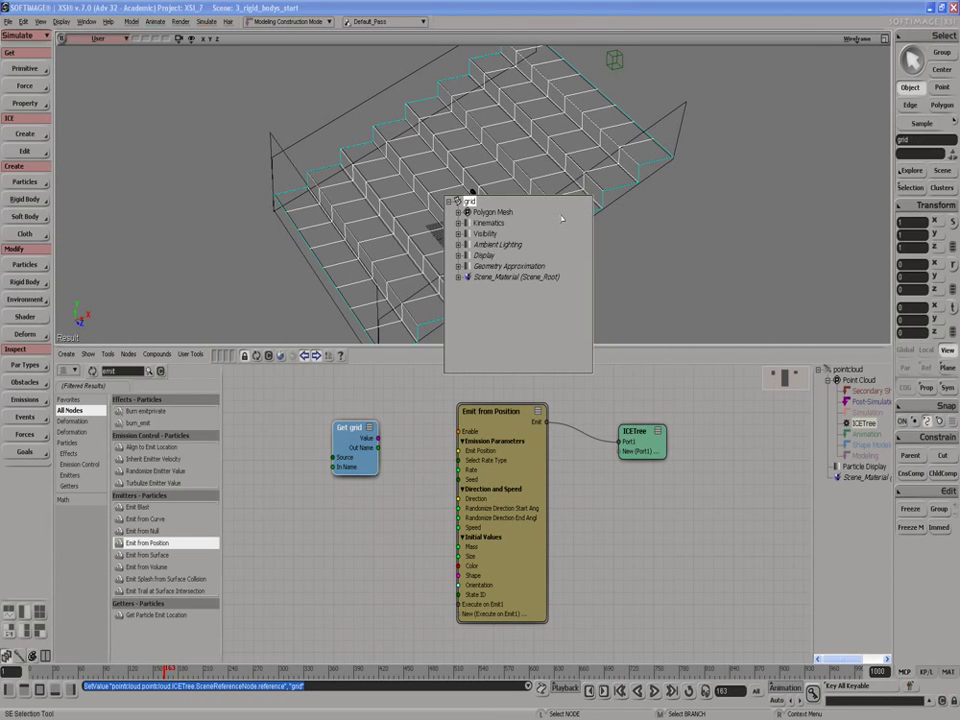
{"action": "double_click", "coordinate": [362, 447]}
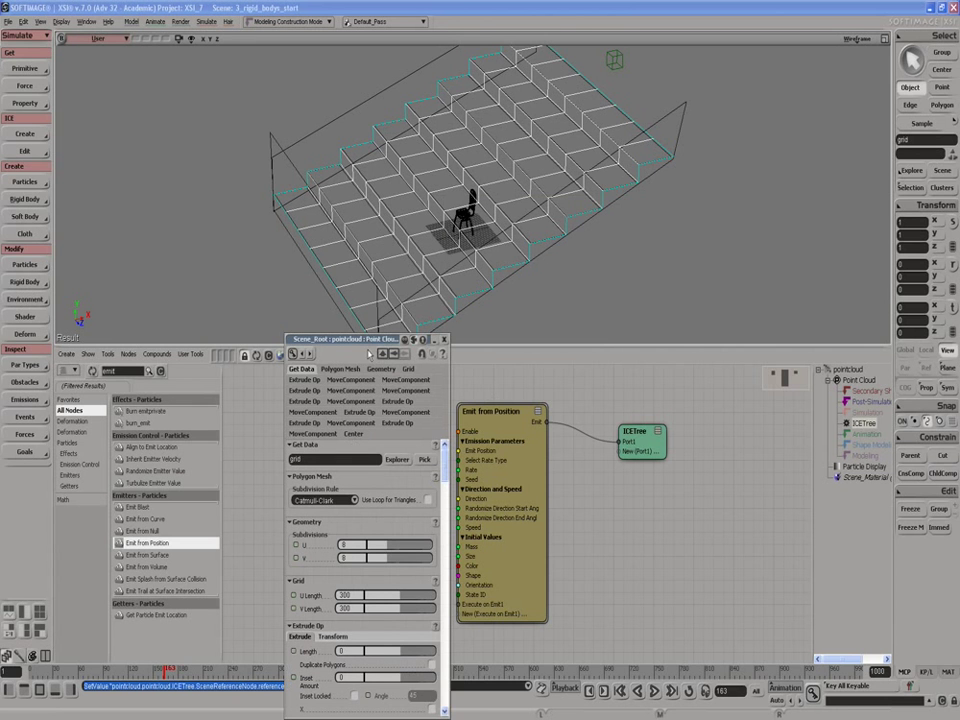
{"action": "left_click", "coordinate": [400, 459]}
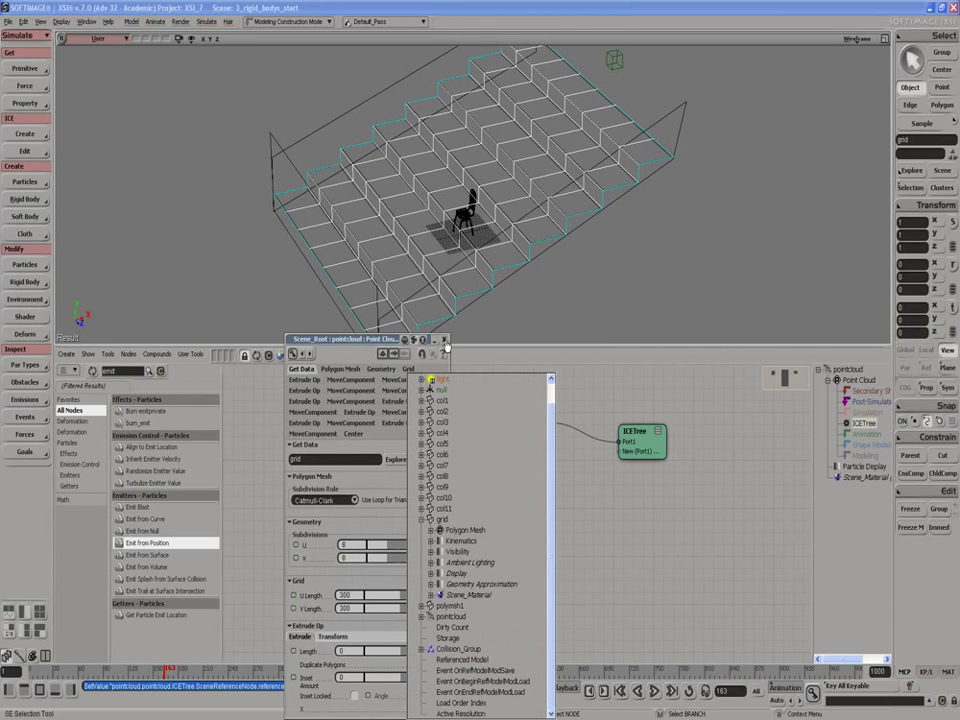
{"action": "left_click", "coordinate": [441, 519]}
{"action": "left_click", "coordinate": [445, 340]}
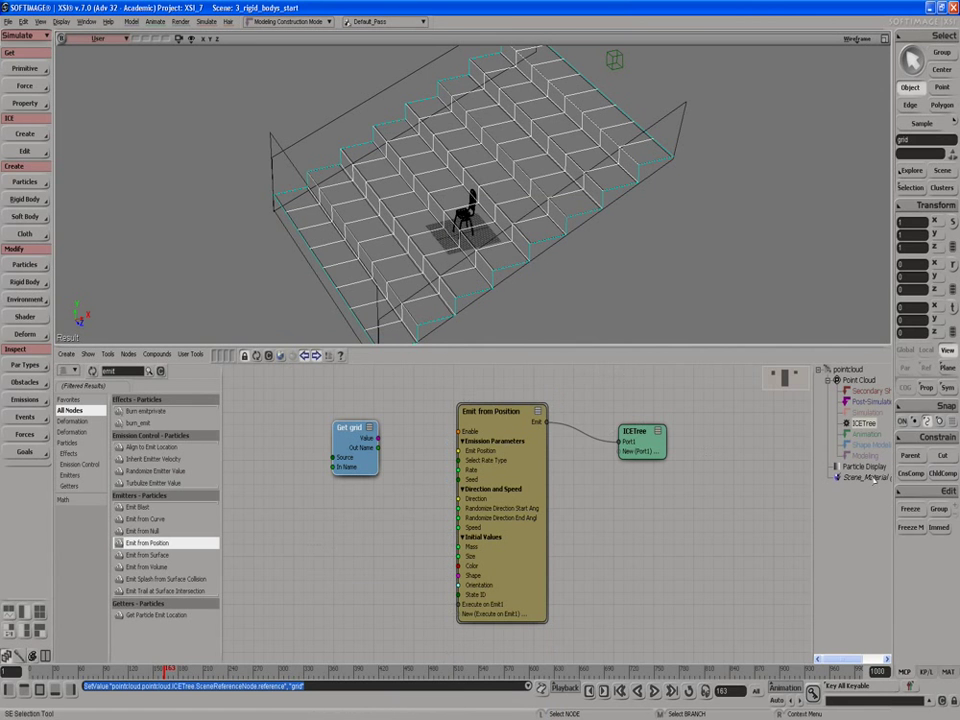
- Set the Get node to grid.PointPosition and connect its Value to Emit Position
{"action": "left_click", "coordinate": [910, 508]}
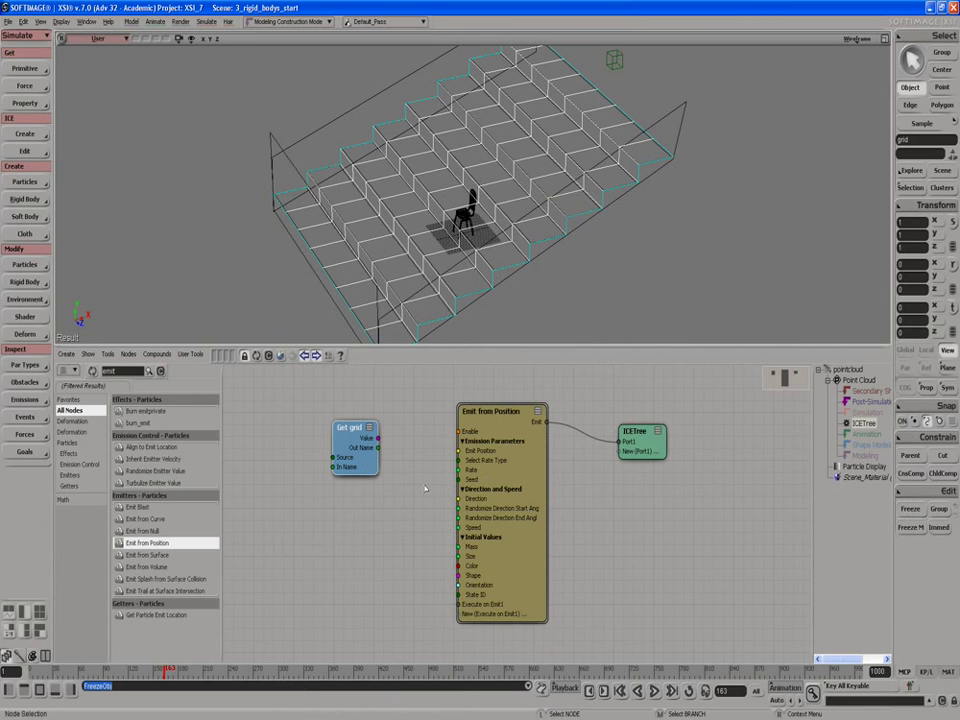
{"action": "double_click", "coordinate": [350, 440]}
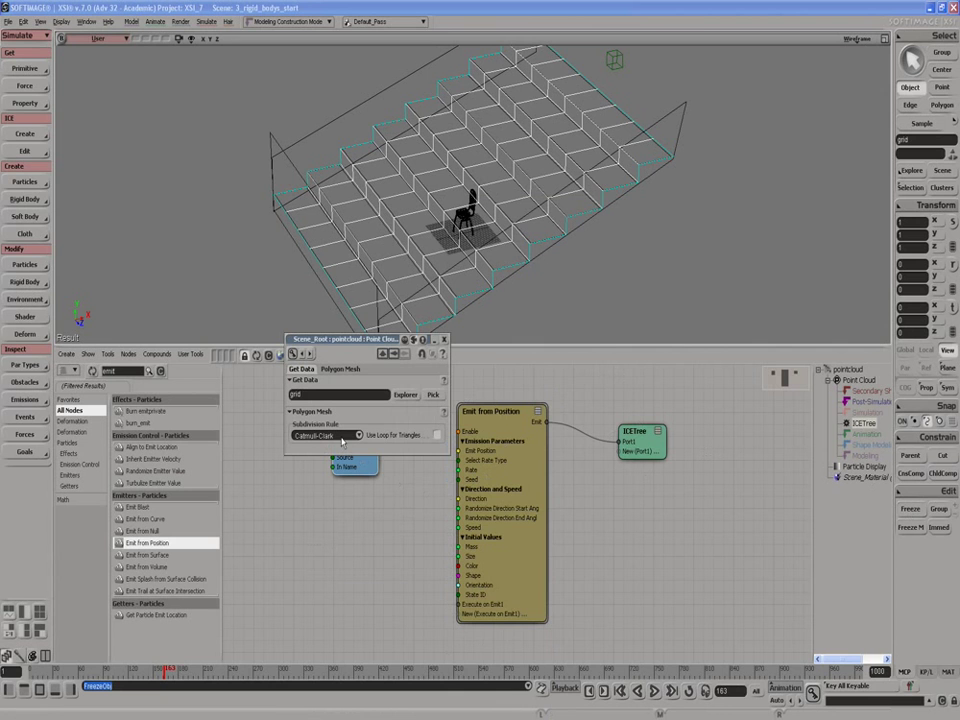
{"action": "left_click", "coordinate": [403, 395]}
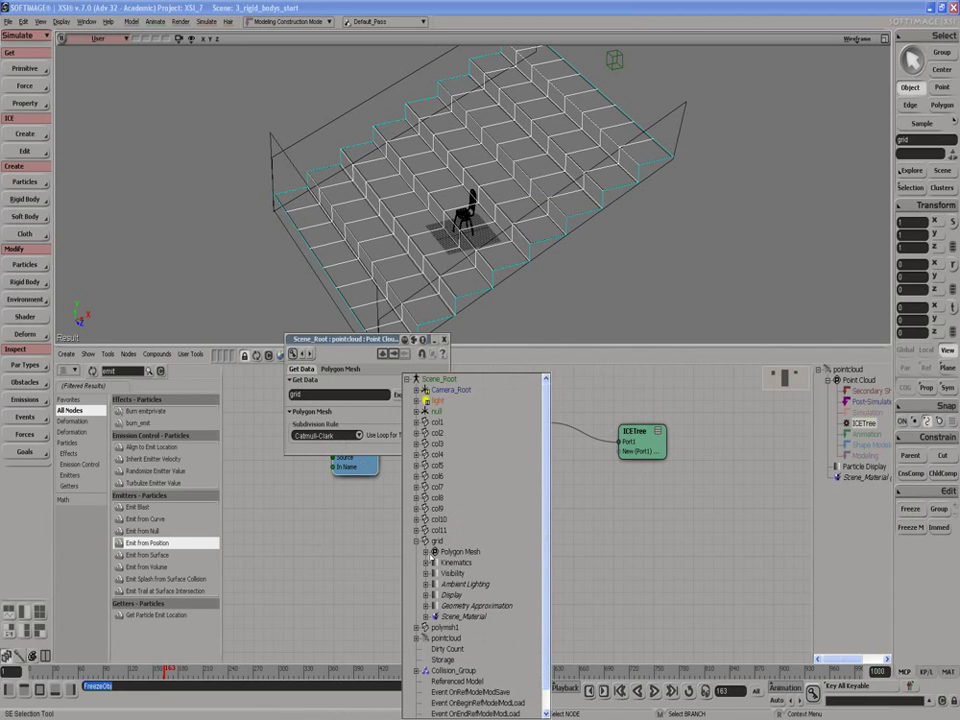
{"action": "left_click", "coordinate": [425, 551]}
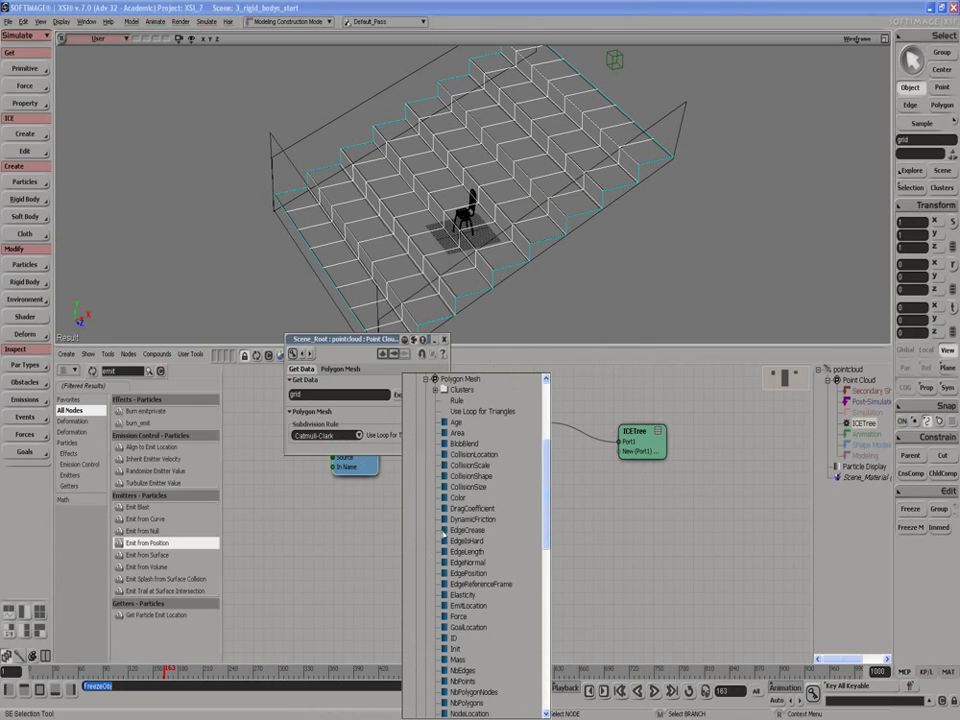
{"action": "scroll", "coordinate": [483, 585], "scroll_direction": "down", "scroll_amount": 7}
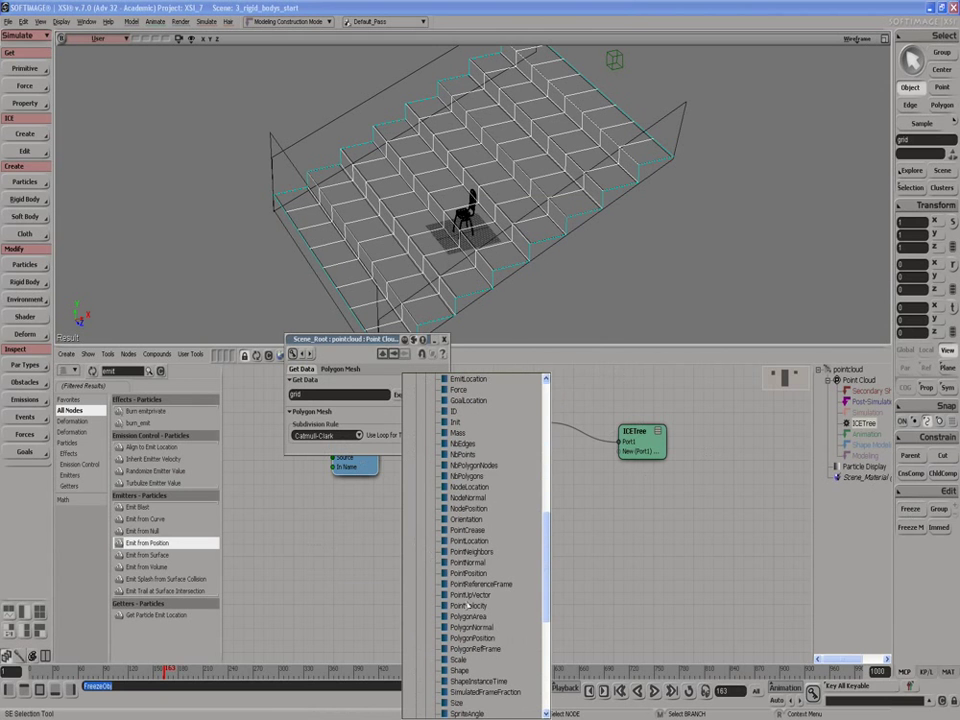
{"action": "left_click", "coordinate": [466, 573]}
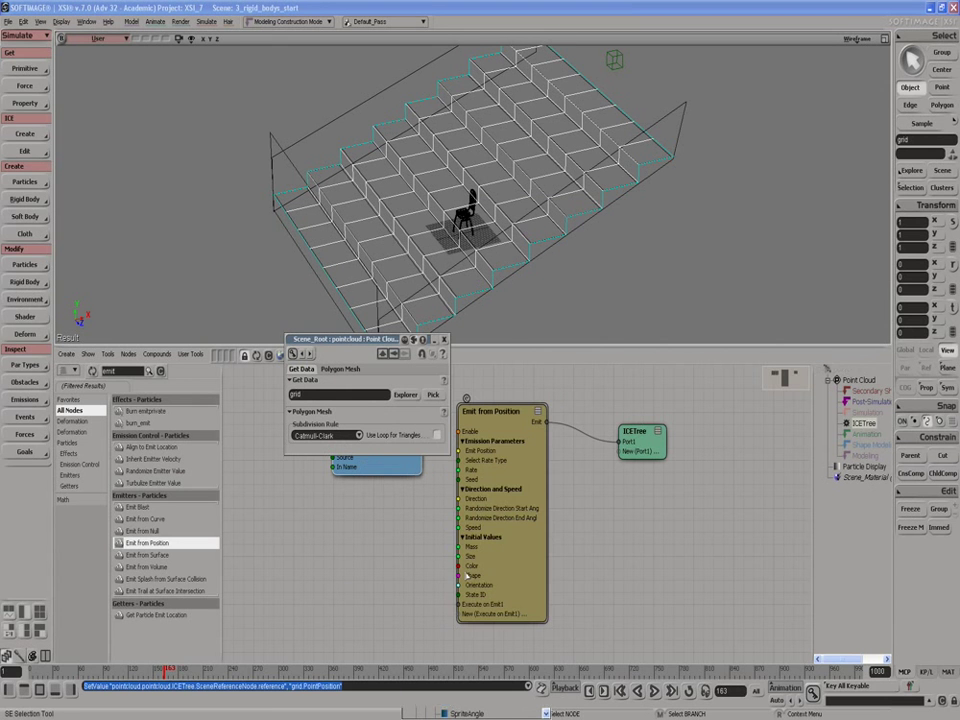
{"action": "left_click", "coordinate": [445, 340]}
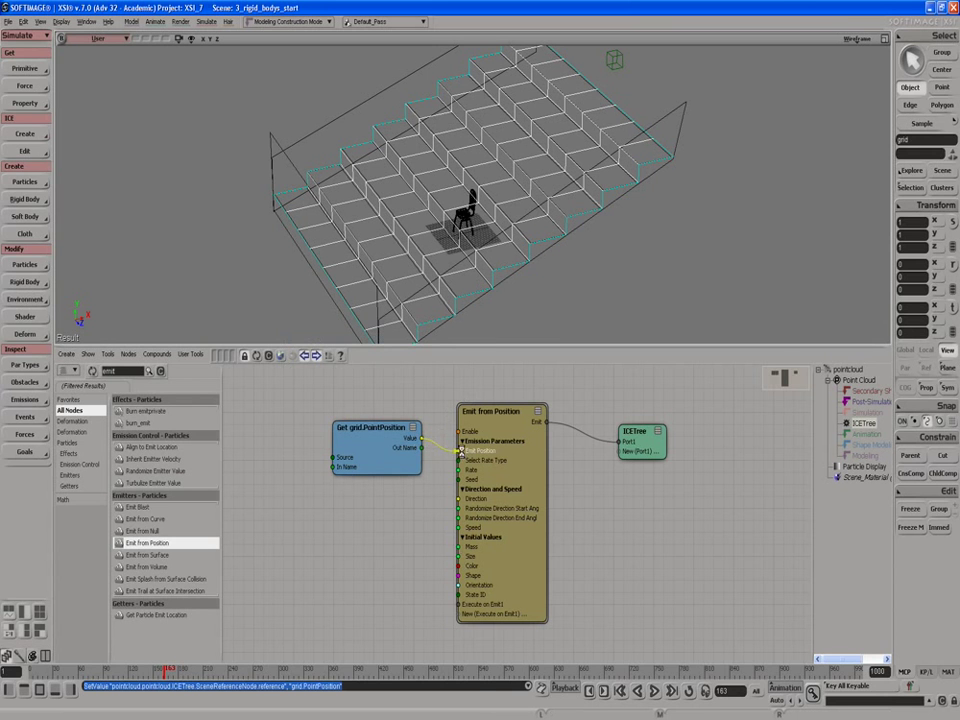
{"action": "left_click_drag", "start_coordinate": [421, 438], "coordinate": [459, 450]}
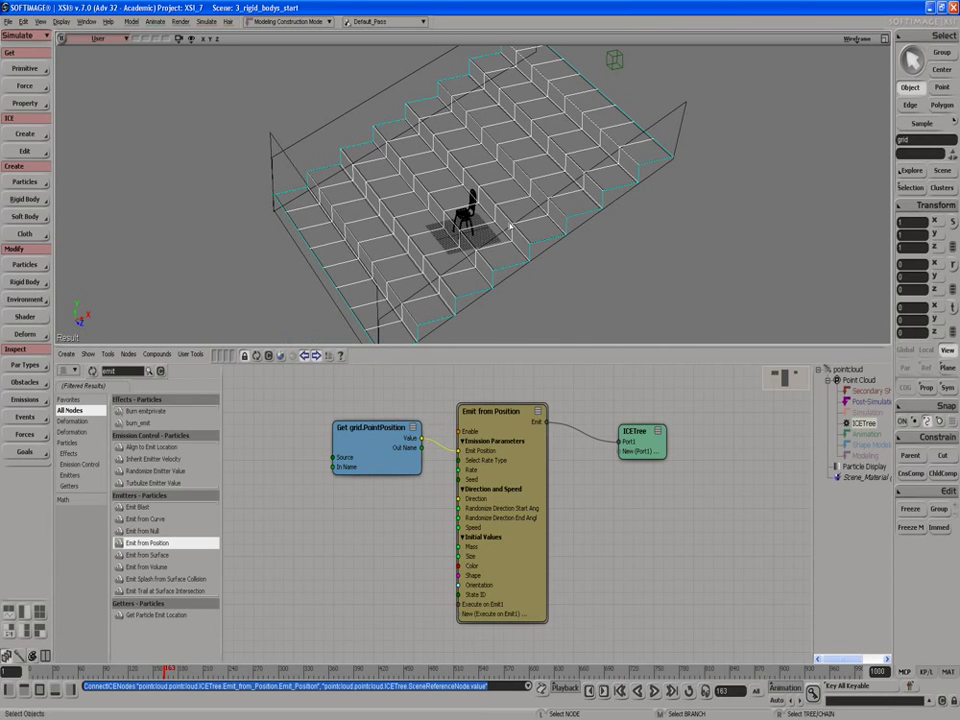
- Play the simulation, zoom in on the chair to inspect the yellow particles, then replay it
{"action": "left_click", "coordinate": [655, 691]}
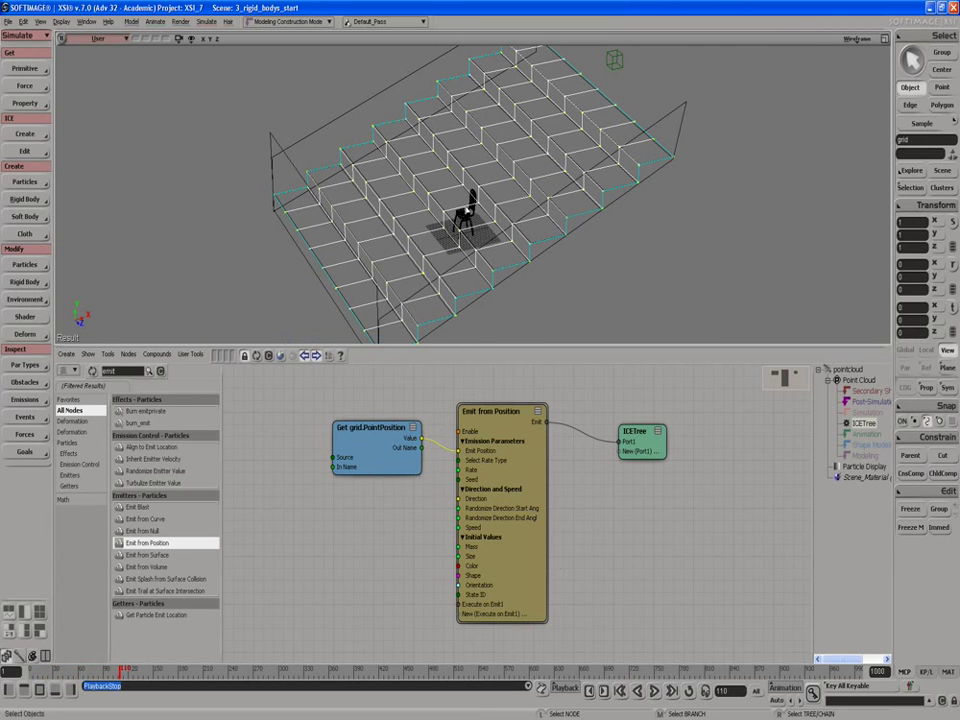
{"action": "left_click", "coordinate": [655, 691]}
{"action": "scroll", "coordinate": [470, 213], "scroll_direction": "up", "scroll_amount": 3}
{"action": "scroll", "coordinate": [468, 213], "scroll_direction": "up", "scroll_amount": 2}
{"action": "scroll", "coordinate": [468, 213], "scroll_direction": "up", "scroll_amount": 2}
{"action": "scroll", "coordinate": [468, 213], "scroll_direction": "up", "scroll_amount": 2}
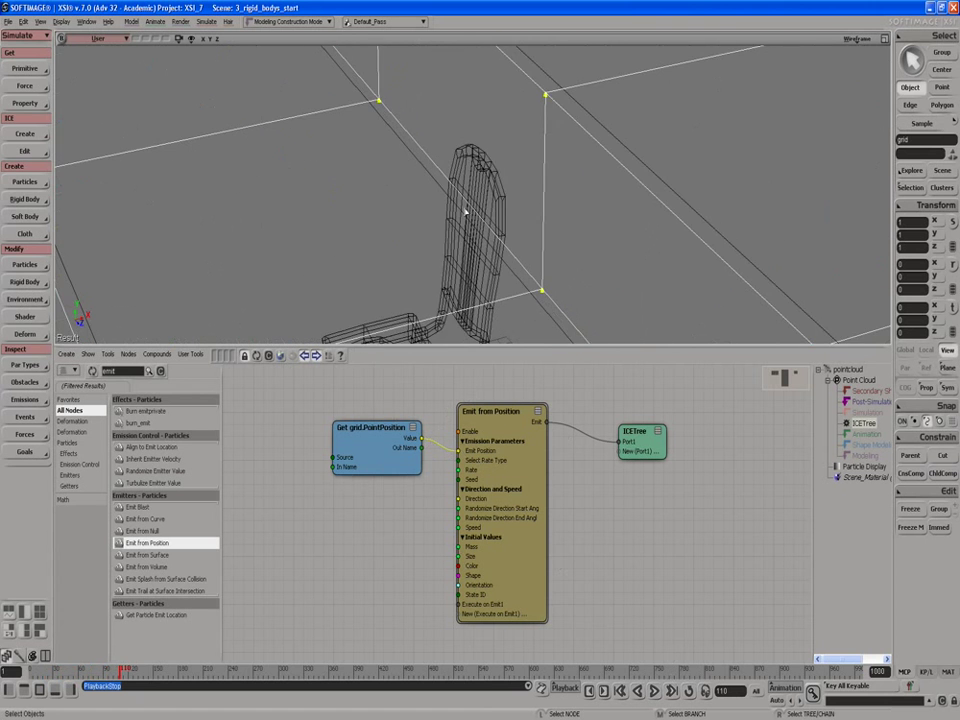
{"action": "scroll", "coordinate": [467, 212], "scroll_direction": "up", "scroll_amount": 2}
{"action": "scroll", "coordinate": [467, 212], "scroll_direction": "up", "scroll_amount": 2}
{"action": "scroll", "coordinate": [462, 209], "scroll_direction": "up", "scroll_amount": 2}
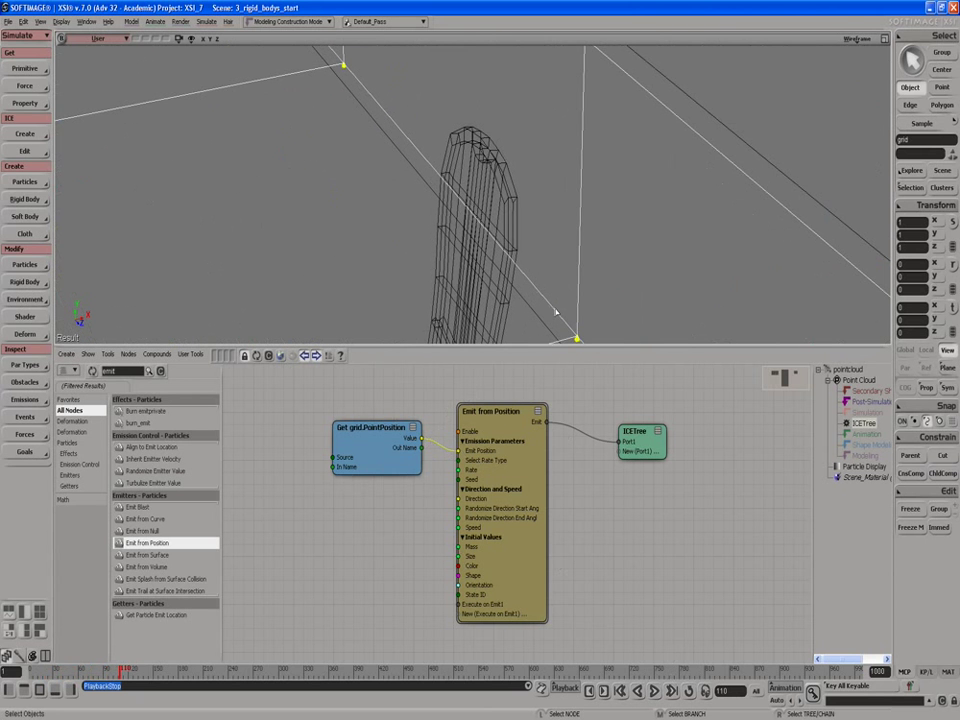
{"action": "key", "text": "s"}
{"action": "scroll", "coordinate": [520, 286], "scroll_direction": "up", "scroll_amount": 3}
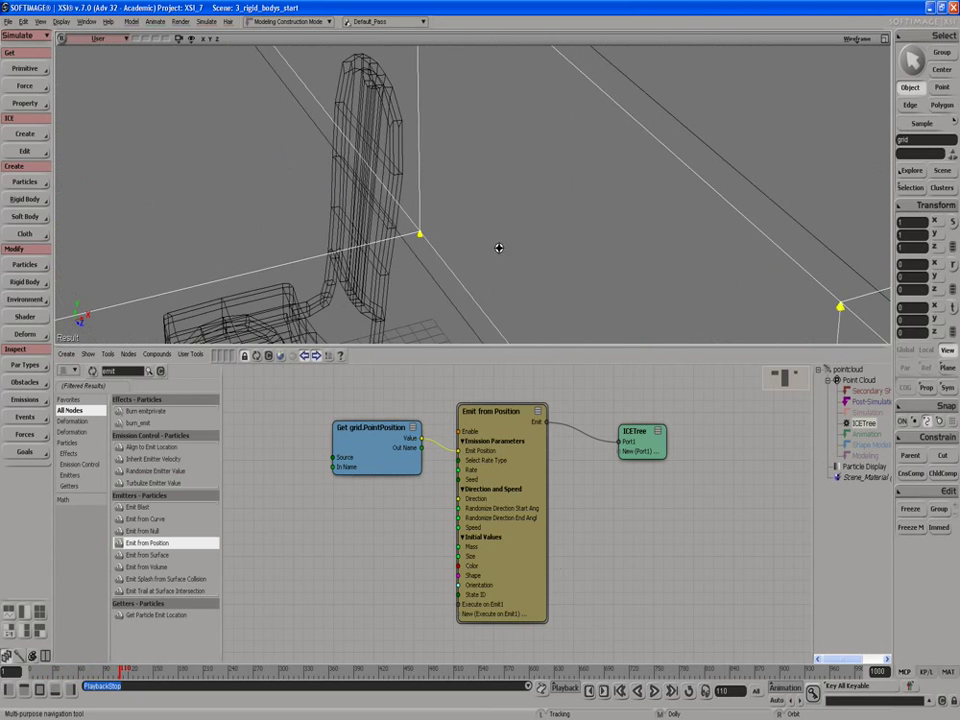
{"action": "scroll", "coordinate": [497, 243], "scroll_direction": "up", "scroll_amount": 3}
{"action": "scroll", "coordinate": [490, 220], "scroll_direction": "up", "scroll_amount": 3}
{"action": "scroll", "coordinate": [485, 238], "scroll_direction": "up", "scroll_amount": 3}
{"action": "scroll", "coordinate": [484, 241], "scroll_direction": "down", "scroll_amount": 3}
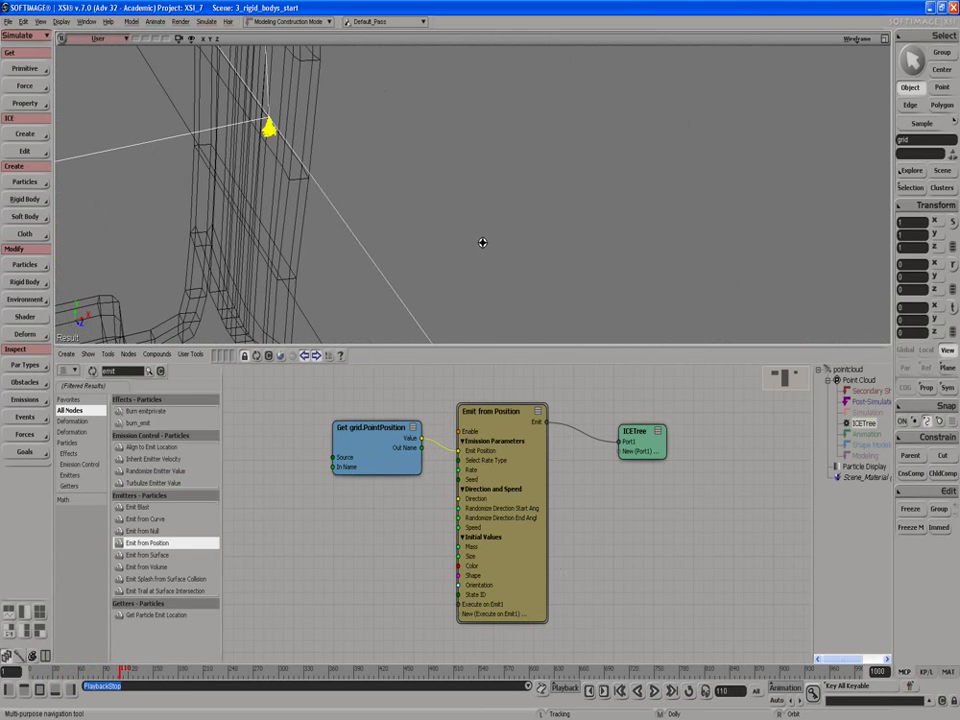
{"action": "left_click", "coordinate": [655, 692]}
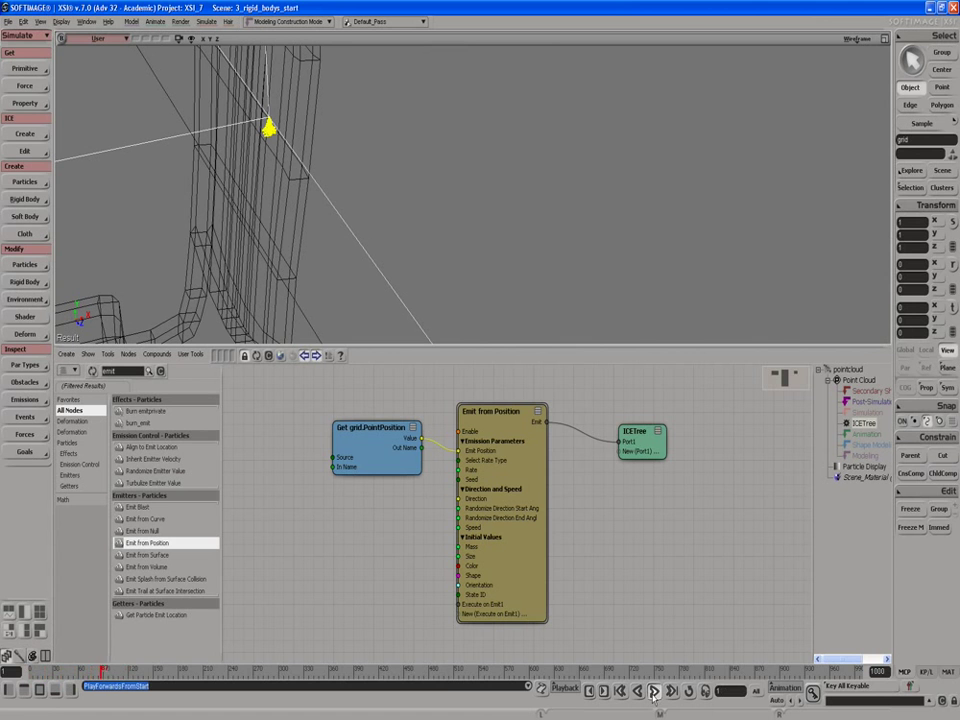
{"action": "key", "text": "Escape"}
- Set the emitter Rate to 1 with rate type Total Number of Particles
{"action": "double_click", "coordinate": [531, 469]}
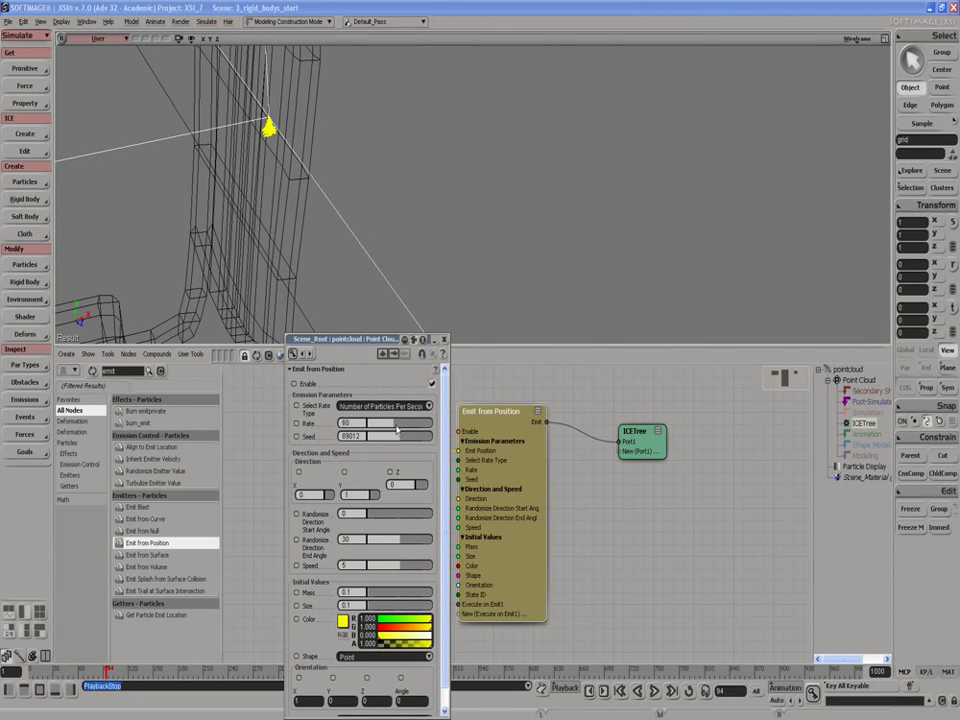
{"action": "left_click_drag", "start_coordinate": [368, 423], "coordinate": [364, 430]}
{"action": "left_click", "coordinate": [354, 423]}
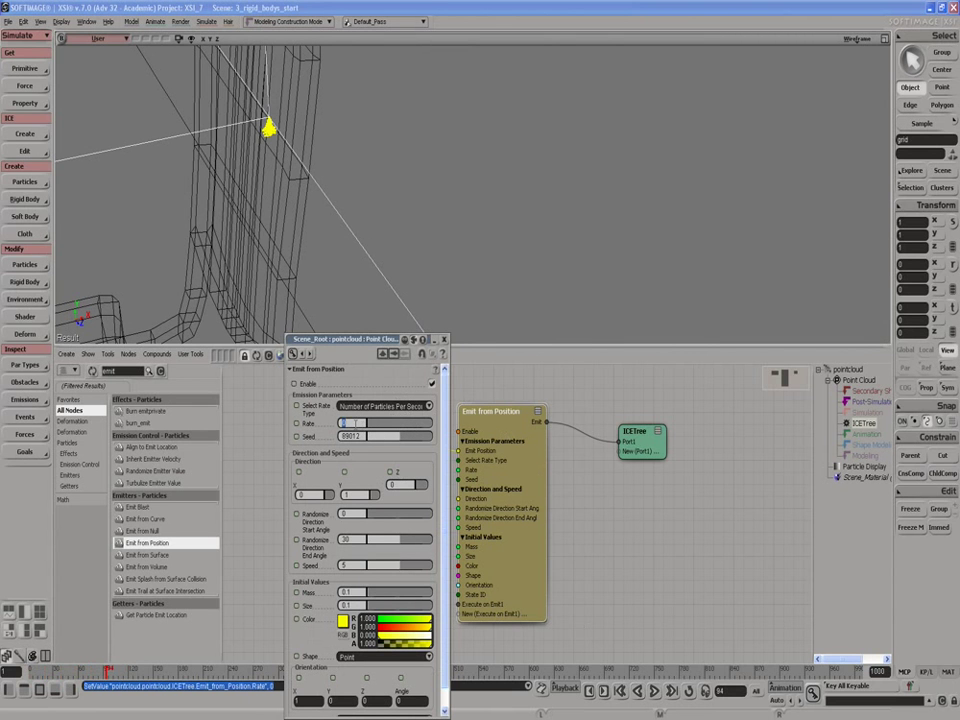
{"action": "type", "text": "1"}
{"action": "key", "text": "Return"}
{"action": "left_click", "coordinate": [372, 412]}
{"action": "left_click", "coordinate": [372, 417]}
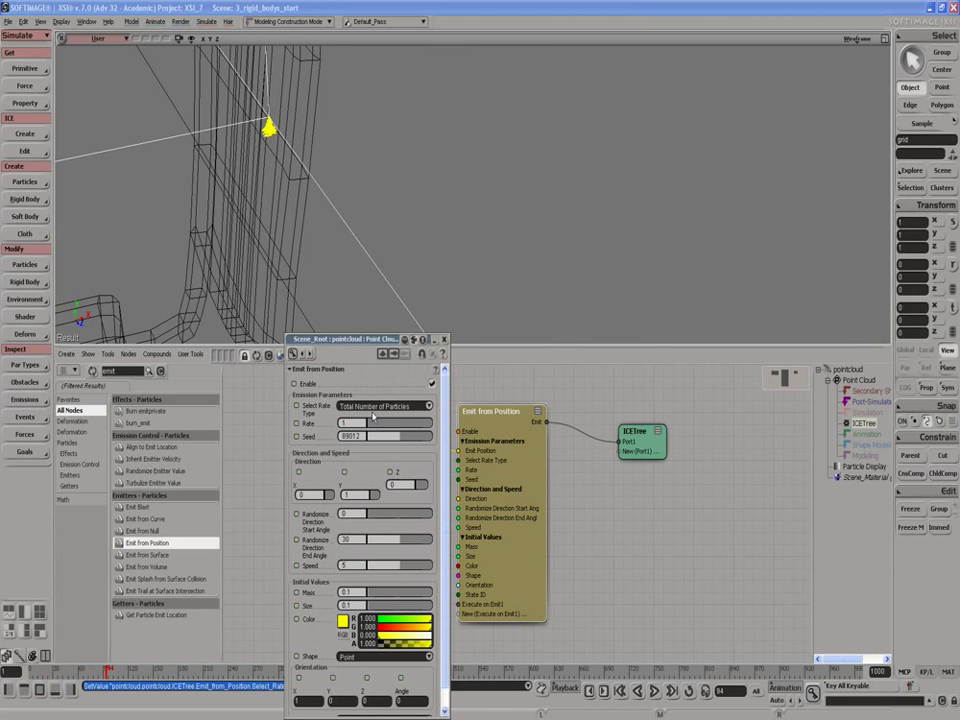
- Make the particles Box-shaped with size 1, then frame the grid and play from start
{"action": "scroll", "coordinate": [405, 268], "scroll_direction": "down", "scroll_amount": 3}
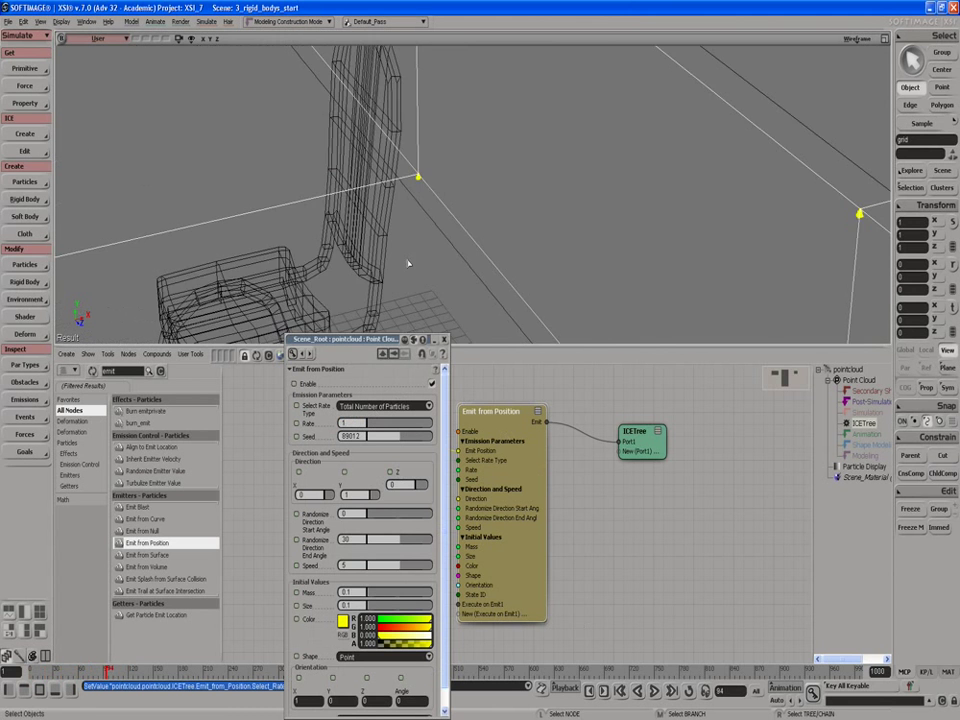
{"action": "scroll", "coordinate": [405, 268], "scroll_direction": "down", "scroll_amount": 3}
{"action": "left_click_drag", "start_coordinate": [360, 333], "coordinate": [360, 188]}
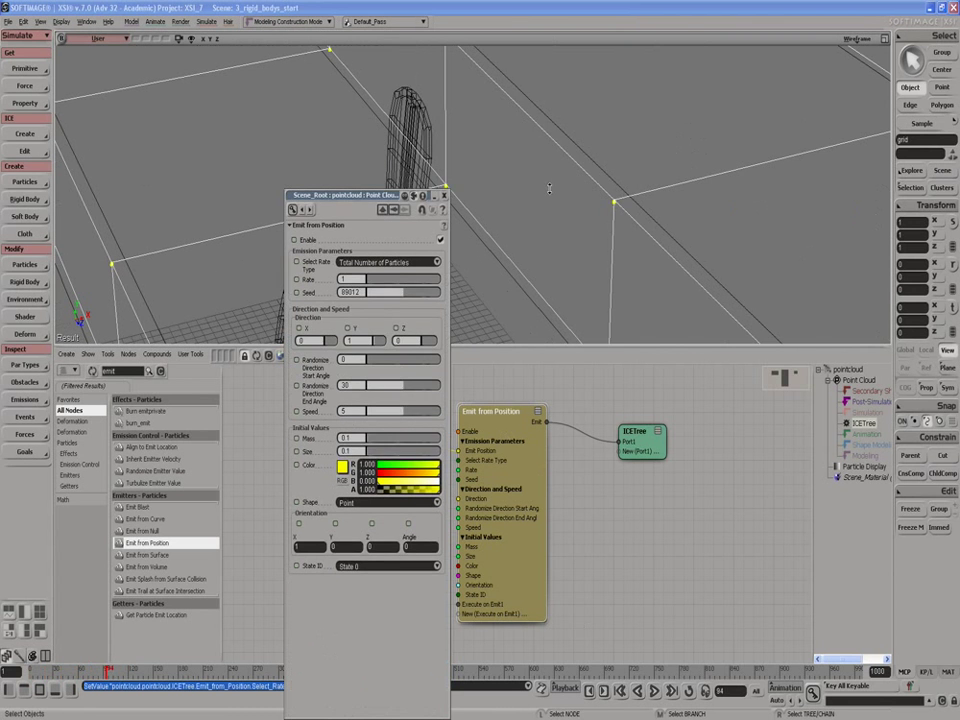
{"action": "left_click", "coordinate": [390, 496]}
{"action": "left_click", "coordinate": [366, 543]}
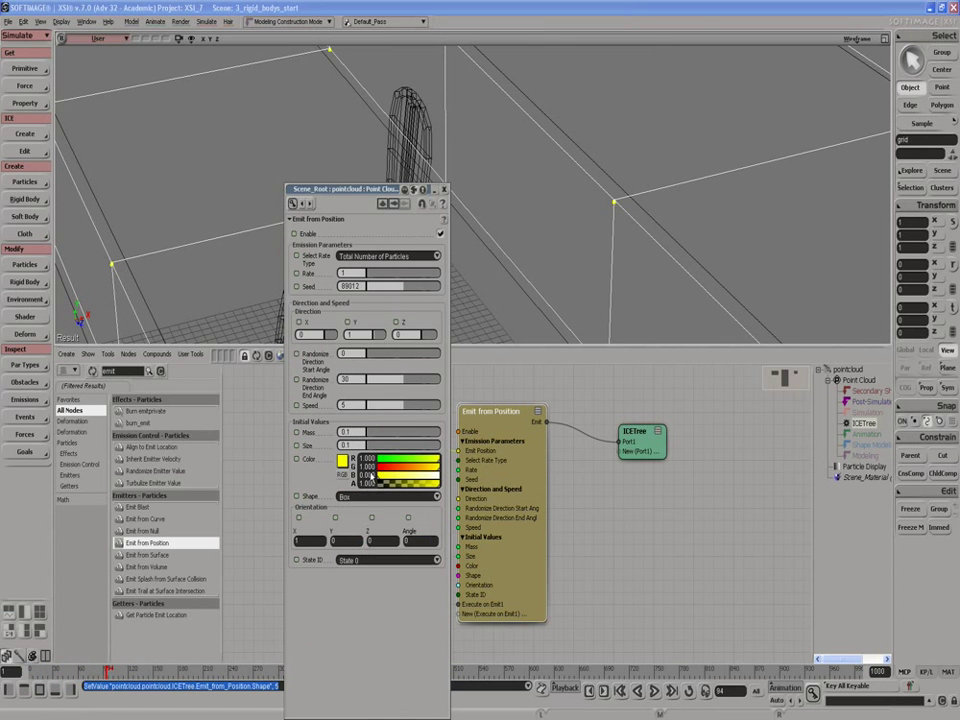
{"action": "double_click", "coordinate": [346, 444]}
{"action": "type", "text": "1"}
{"action": "key", "text": "Return"}
{"action": "key", "text": "Escape"}
{"action": "key", "text": "a"}
{"action": "left_click", "coordinate": [655, 691]}
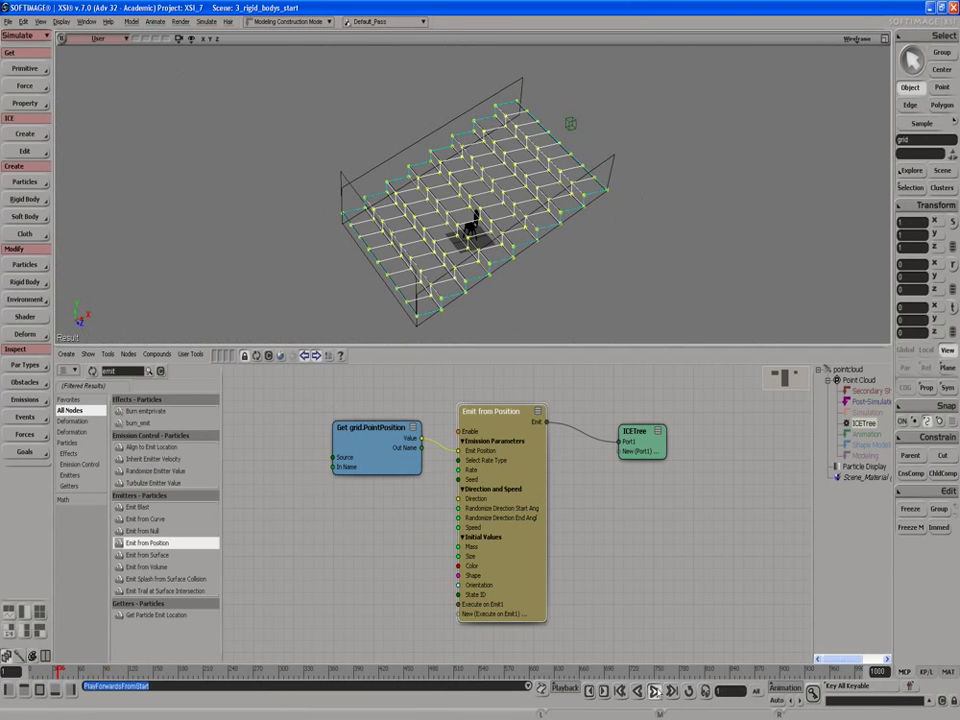
- Stop playback and close the Emit from Position property page after reviewing it
{"action": "scroll", "coordinate": [511, 197], "scroll_direction": "up", "scroll_amount": 3}
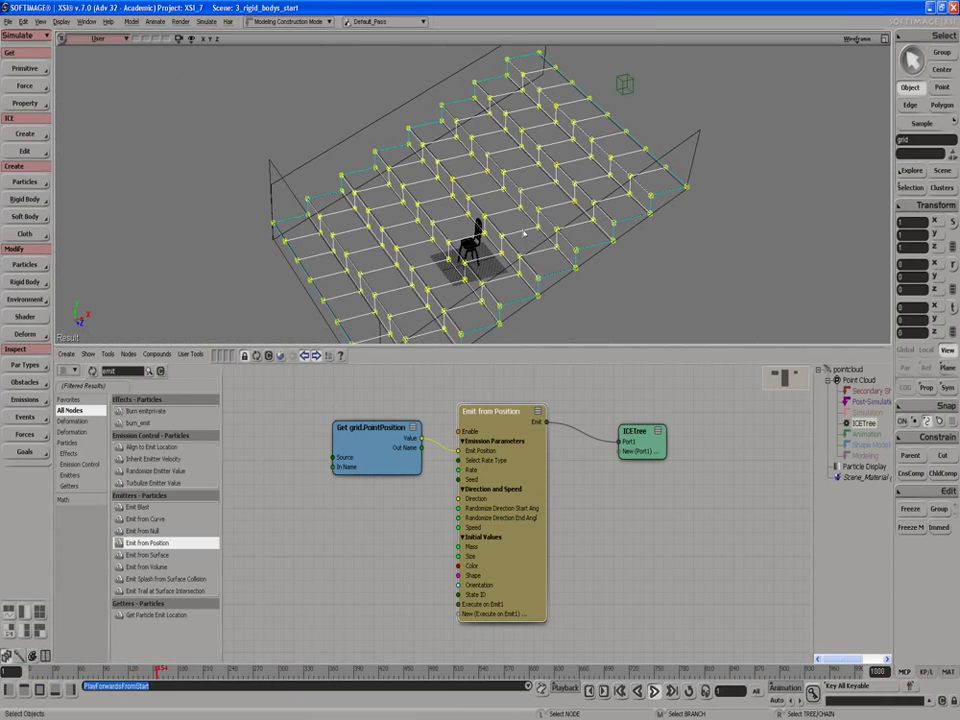
{"action": "scroll", "coordinate": [511, 197], "scroll_direction": "up", "scroll_amount": 2}
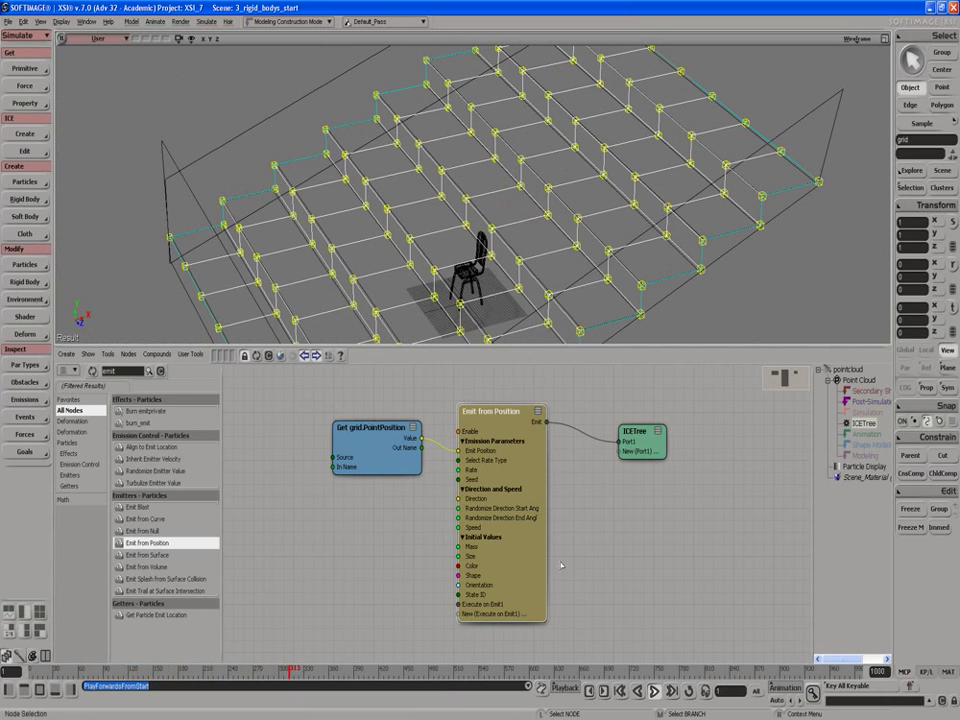
{"action": "key", "text": "Escape"}
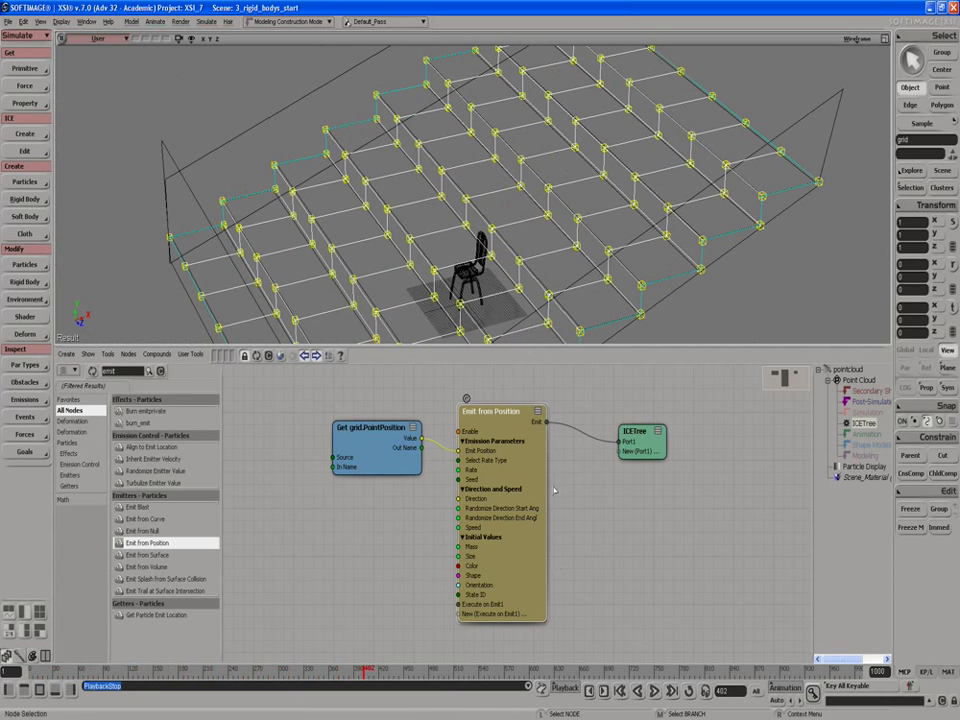
{"action": "mouse_move", "coordinate": [500, 412]}
{"action": "double_click", "coordinate": [503, 427]}
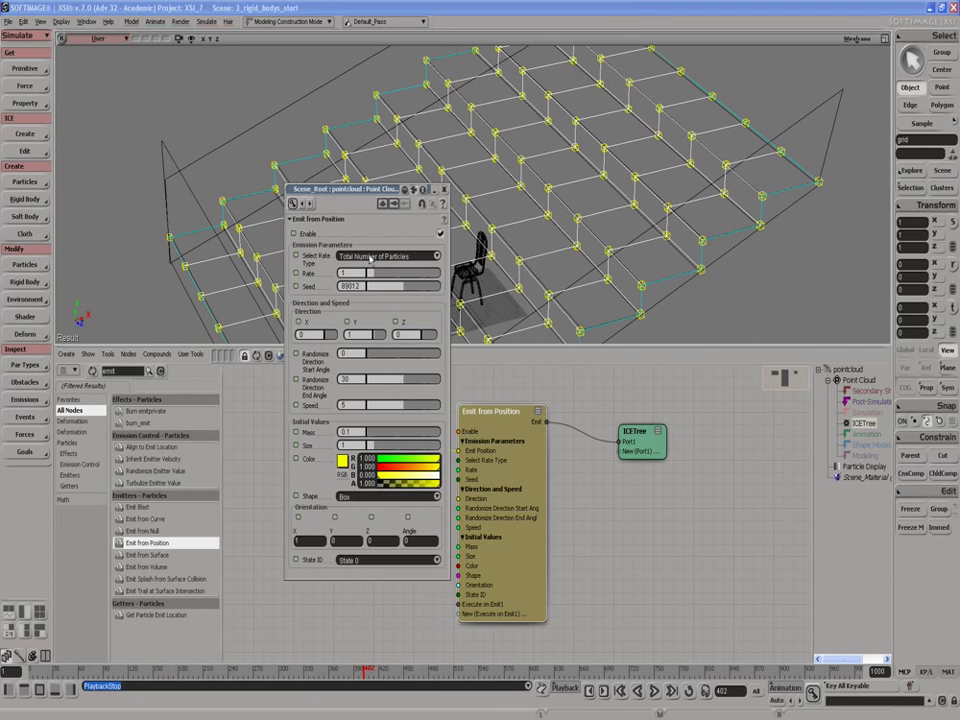
{"action": "left_click", "coordinate": [450, 190]}
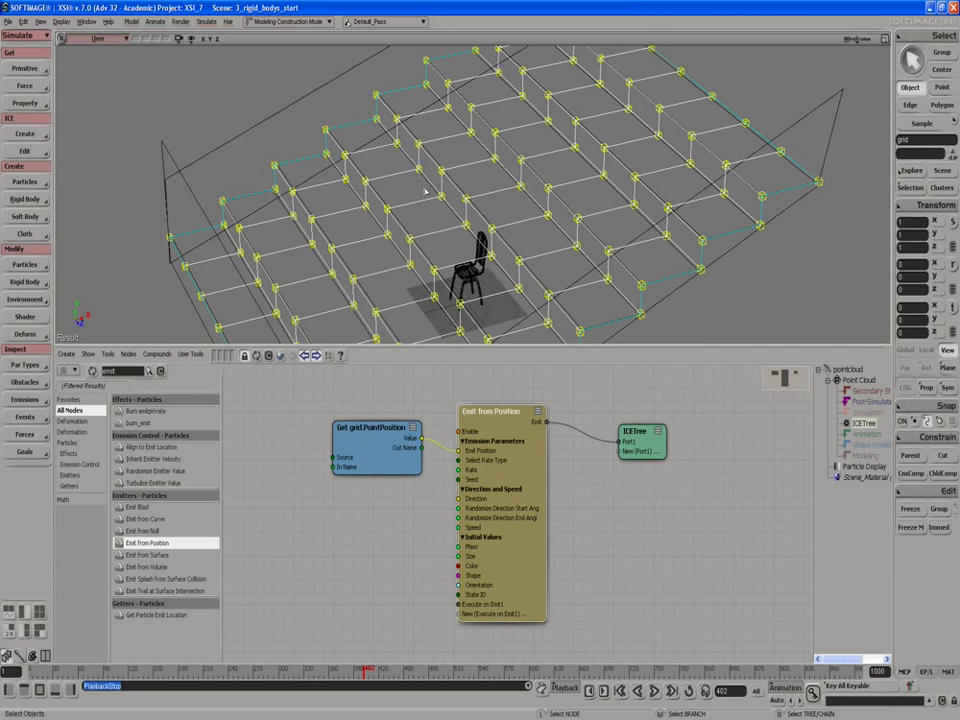
- Check the weight map, then duplicate the Get grid.PointPosition node below the original
{"action": "key", "text": "w"}
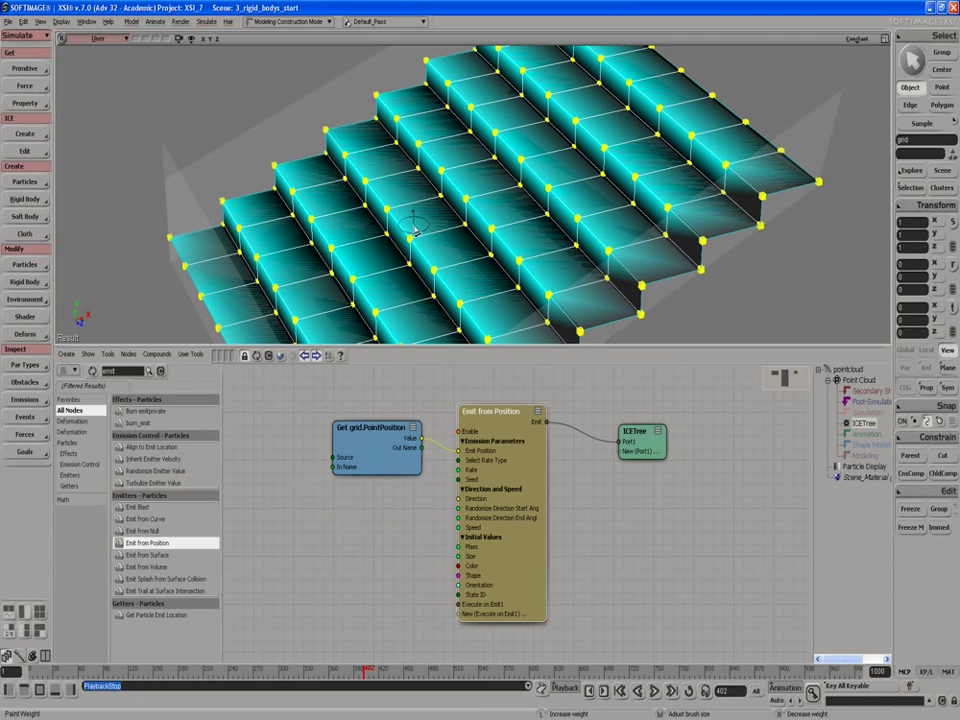
{"action": "key", "text": "Escape"}
{"action": "left_click", "coordinate": [376, 438]}
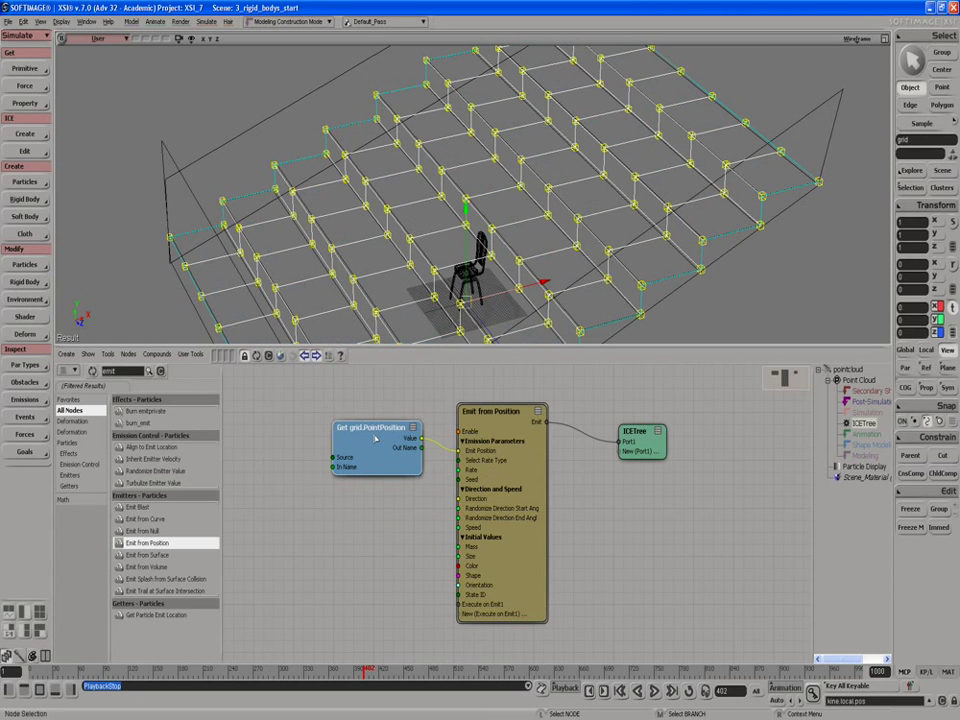
{"action": "key", "text": "ctrl+d"}
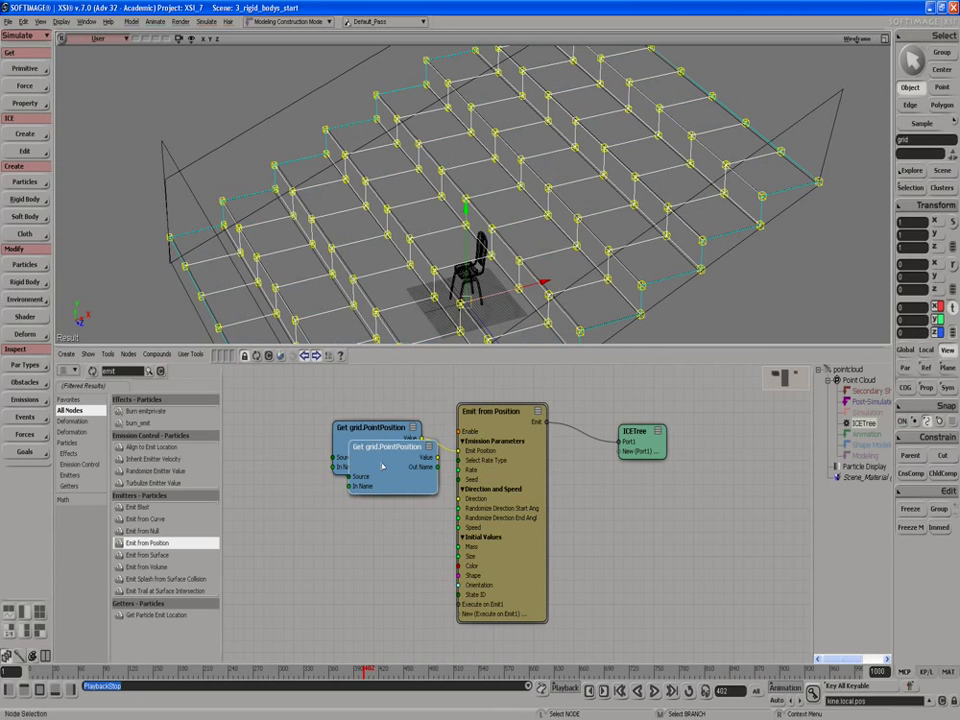
{"action": "left_click_drag", "start_coordinate": [376, 463], "coordinate": [298, 540]}
{"action": "double_click", "coordinate": [298, 540]}
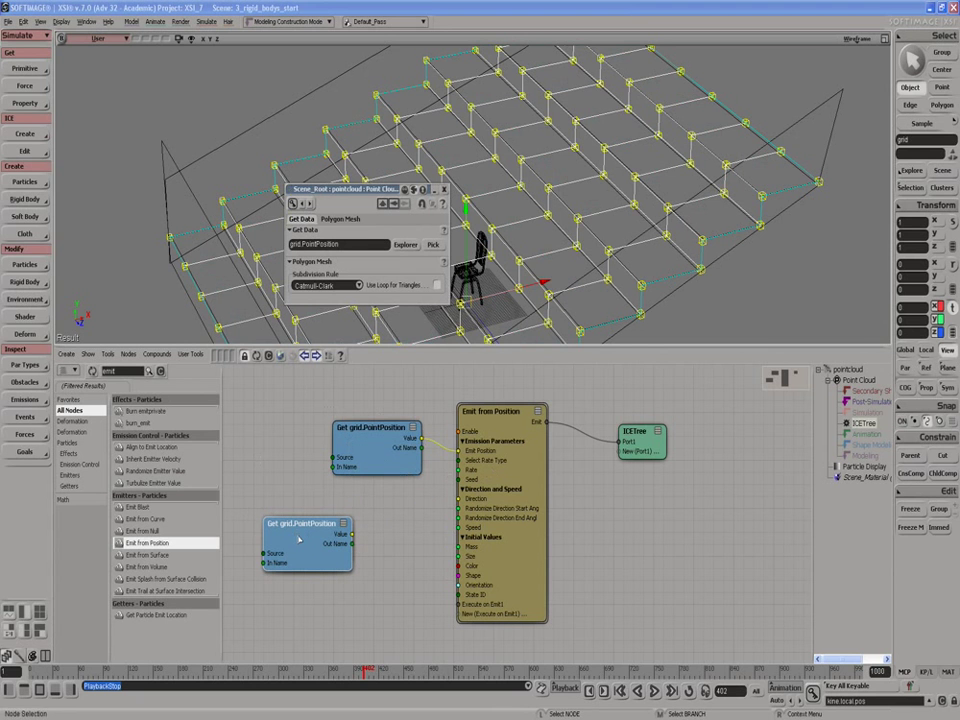
- Point the duplicate Get node at grid > Clusters > WeightMapCls > Weight_Map > Weights
{"action": "left_click", "coordinate": [406, 245]}
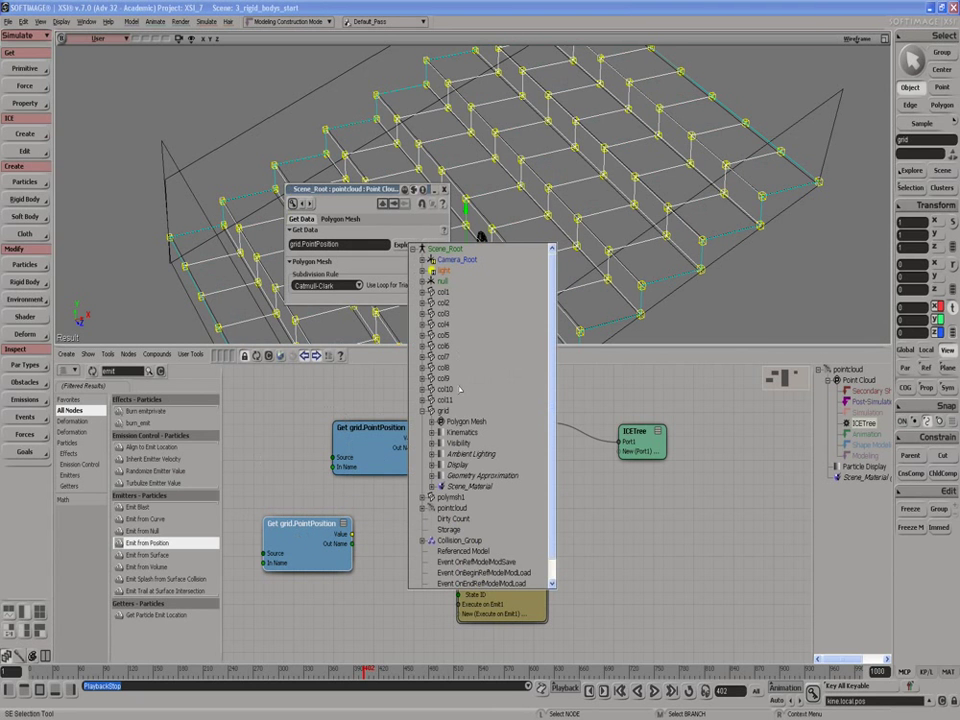
{"action": "left_click", "coordinate": [432, 421]}
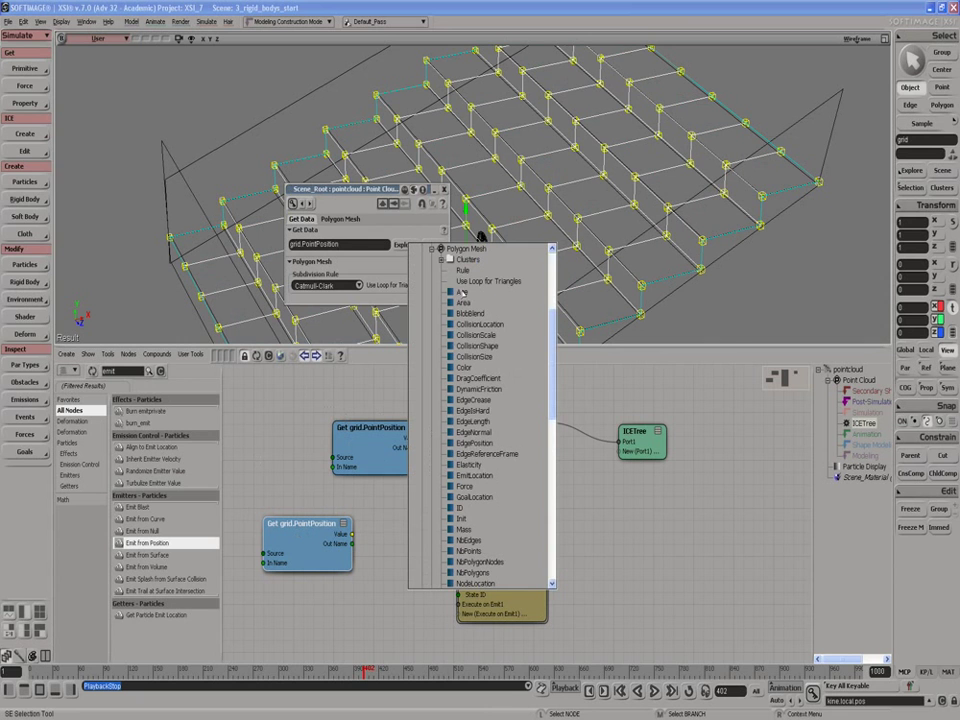
{"action": "left_click", "coordinate": [442, 260]}
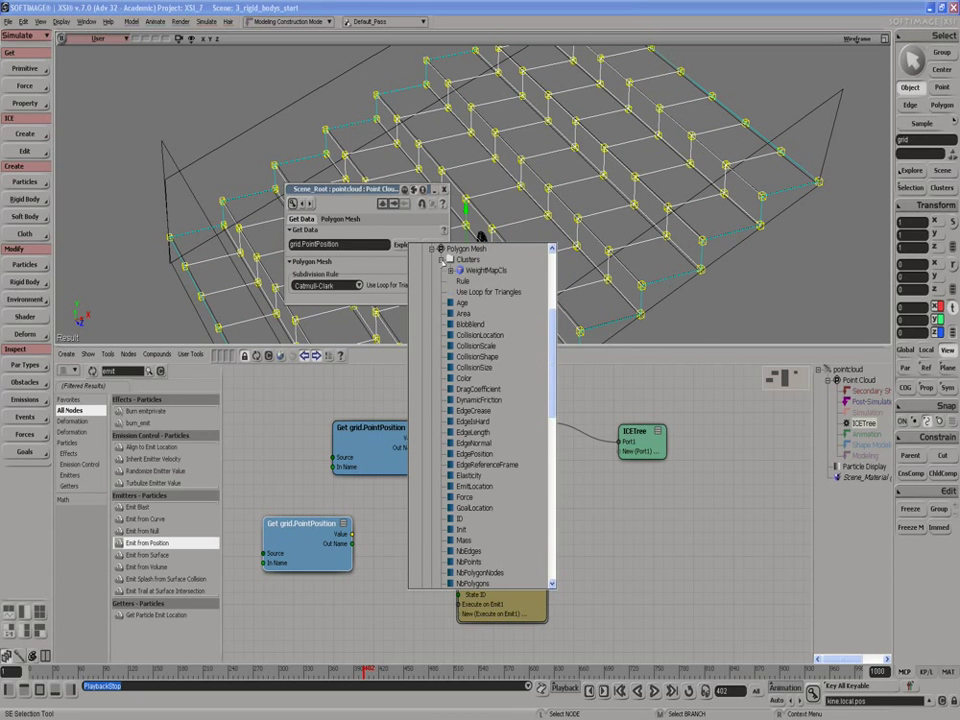
{"action": "left_click", "coordinate": [450, 271]}
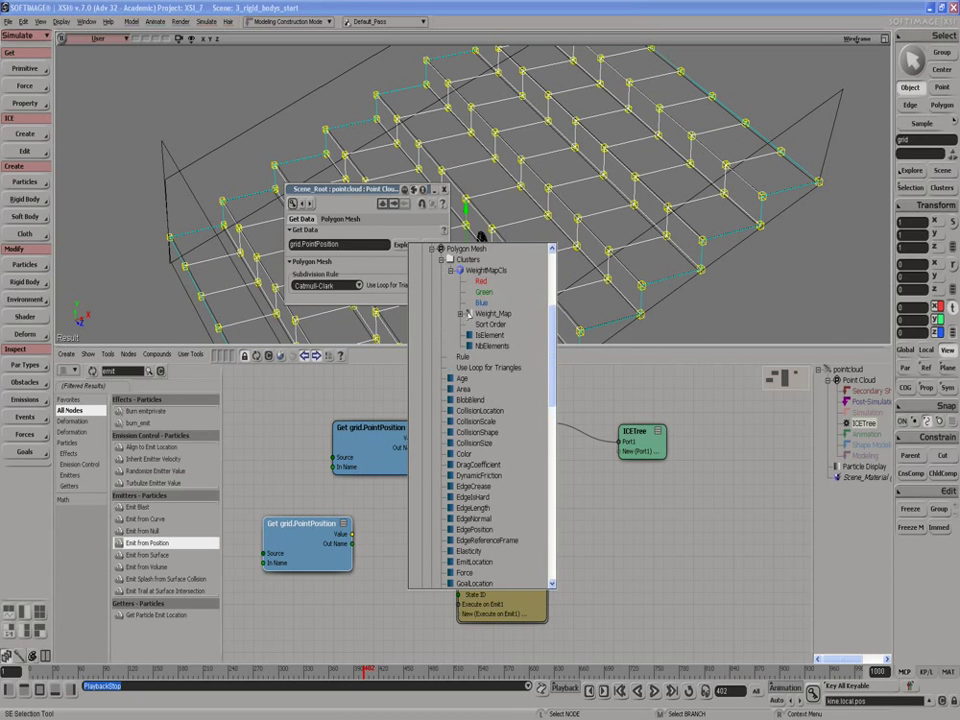
{"action": "left_click", "coordinate": [461, 314]}
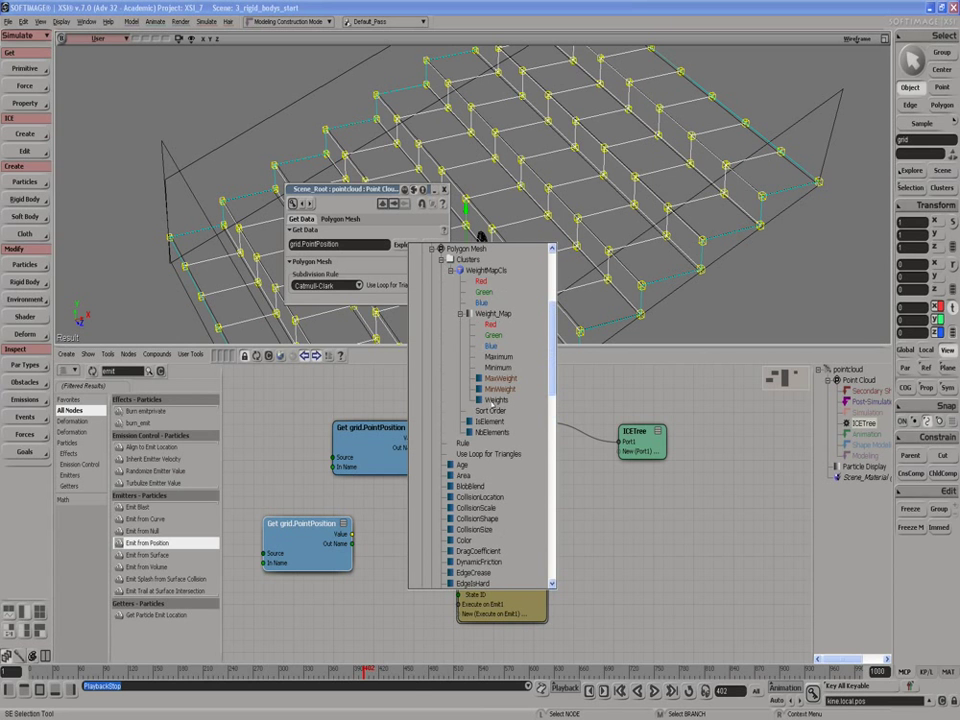
{"action": "left_click", "coordinate": [496, 399]}
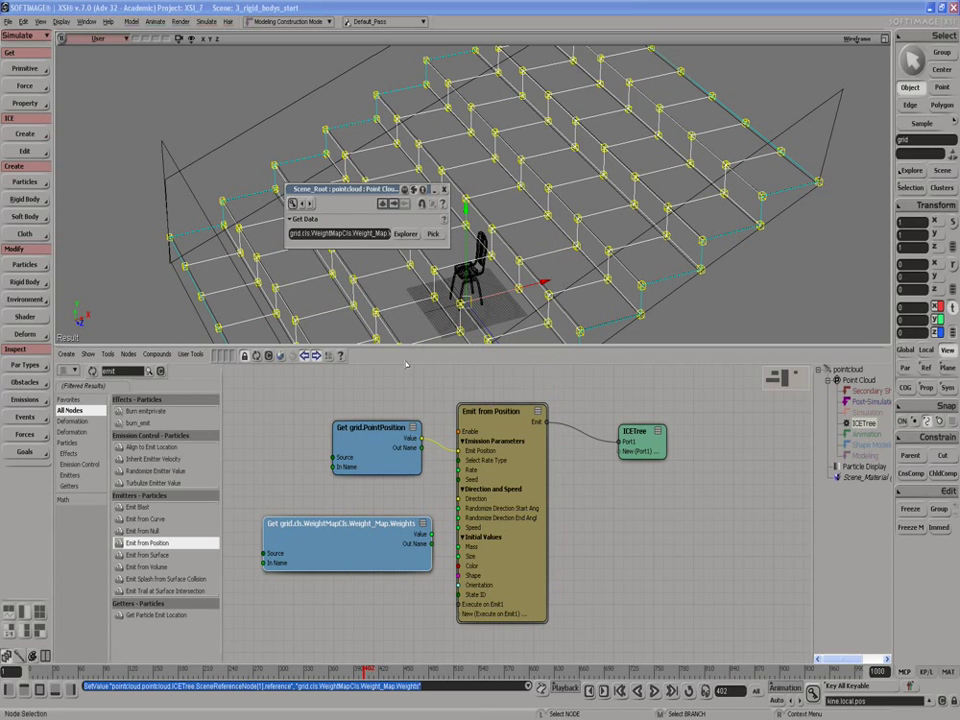
- Rearrange the nodes, connect the Weight_Map weights to the emitter Rate, and play from start
{"action": "left_click_drag", "start_coordinate": [472, 411], "coordinate": [504, 416]}
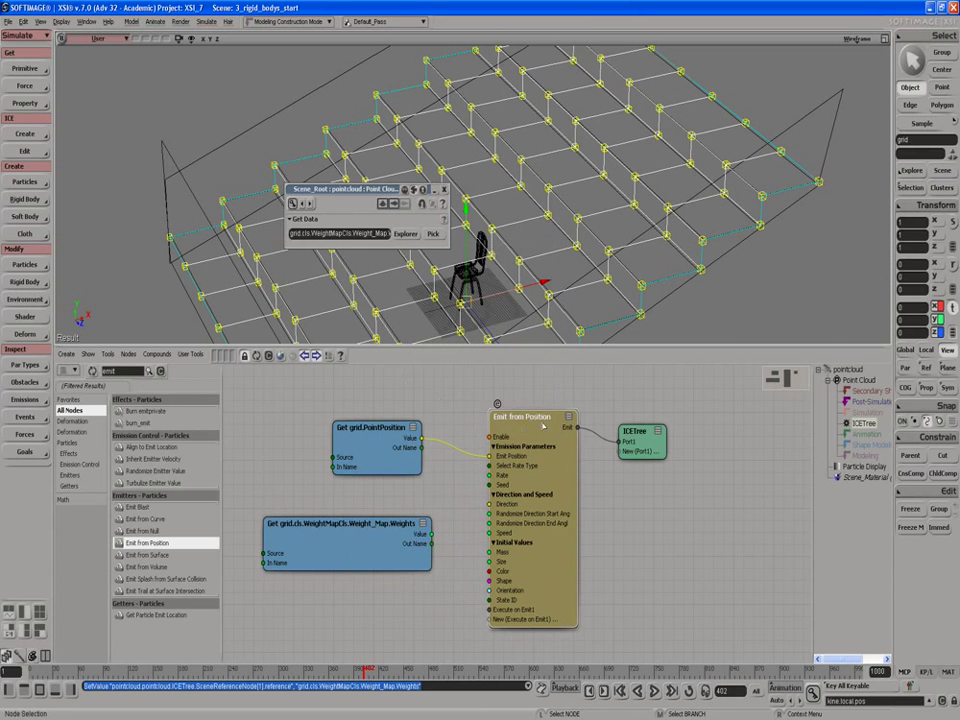
{"action": "left_click_drag", "start_coordinate": [640, 431], "coordinate": [666, 432]}
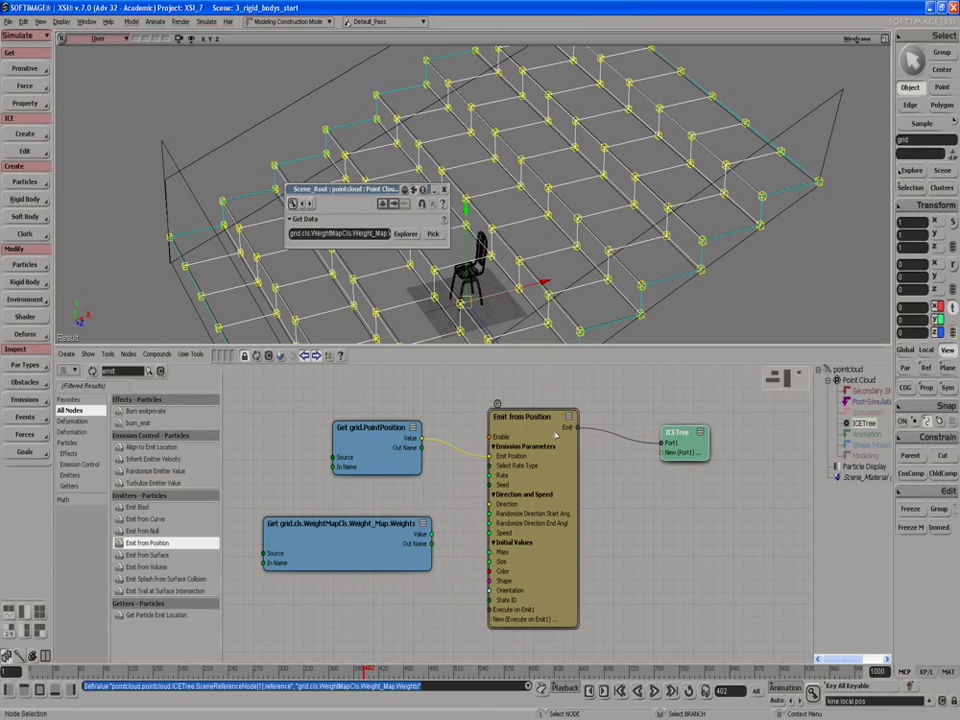
{"action": "left_click_drag", "start_coordinate": [515, 416], "coordinate": [549, 410]}
{"action": "left_click_drag", "start_coordinate": [380, 427], "coordinate": [362, 420]}
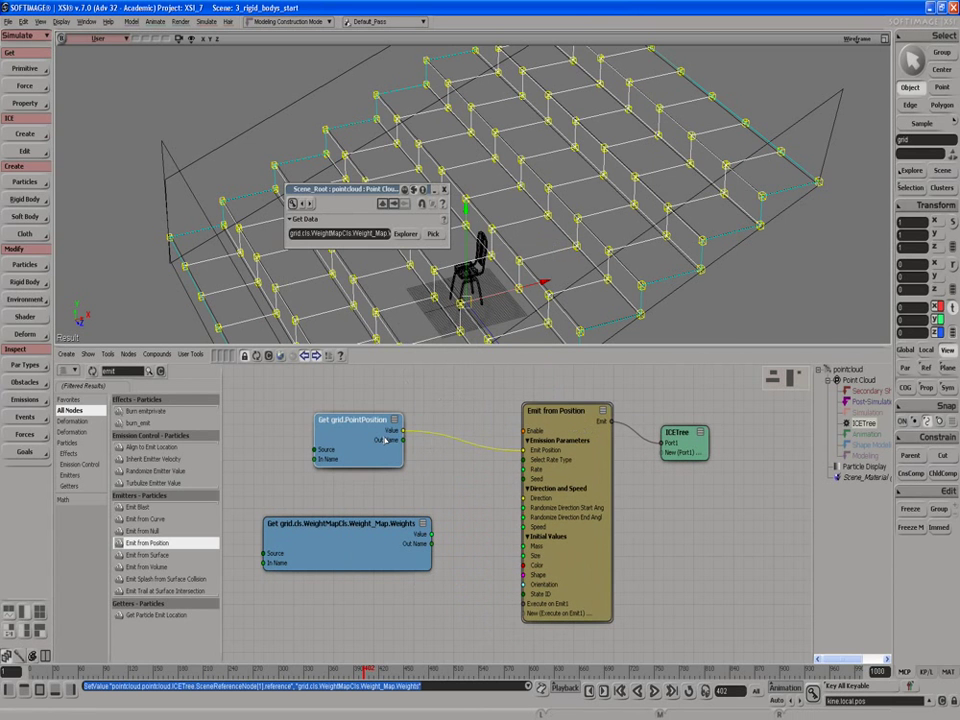
{"action": "left_click_drag", "start_coordinate": [379, 538], "coordinate": [354, 535]}
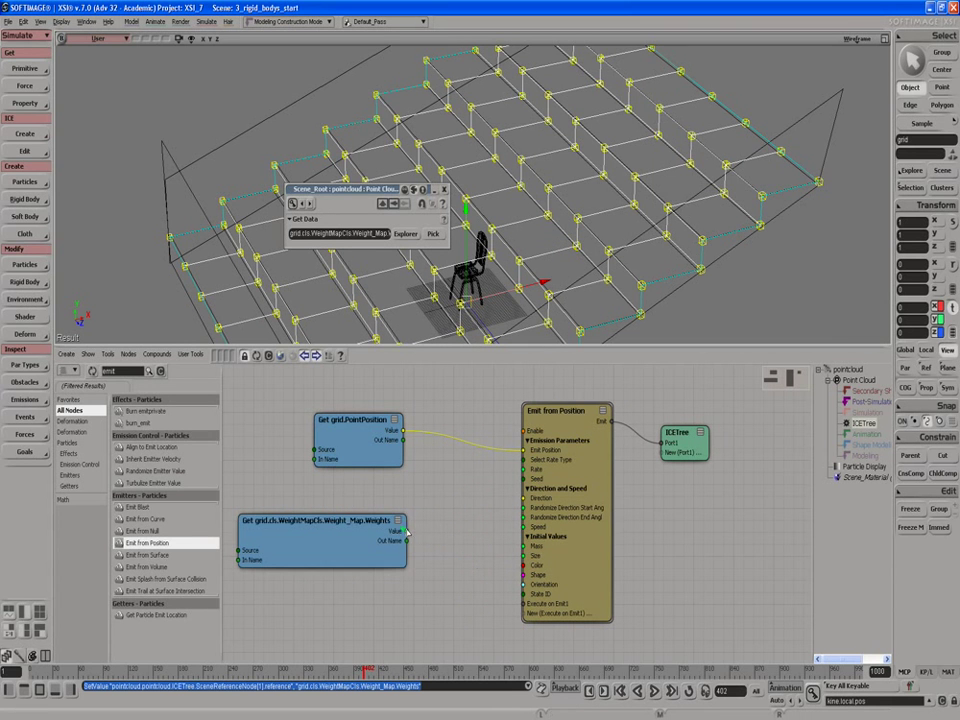
{"action": "left_click_drag", "start_coordinate": [407, 531], "coordinate": [522, 471]}
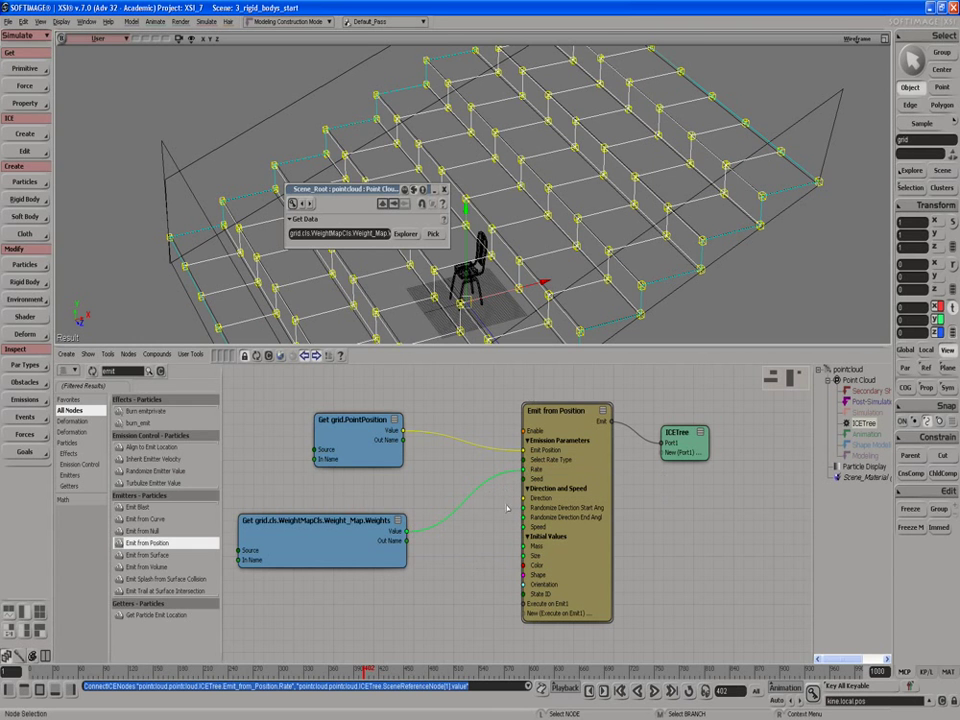
{"action": "left_click", "coordinate": [655, 691]}
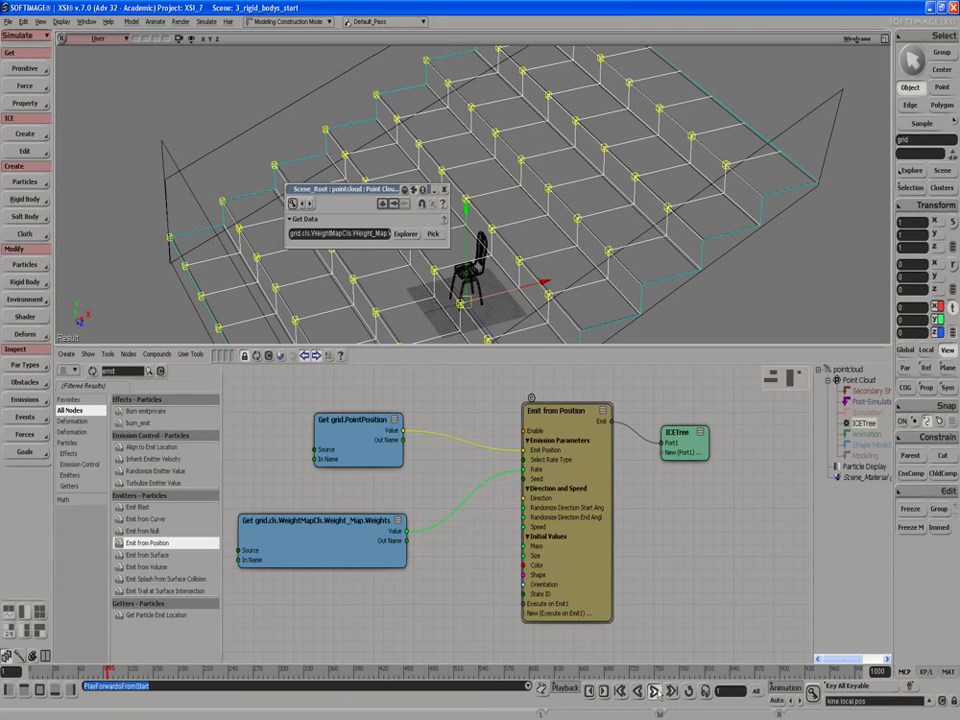
- Stop playback and insert a Round node between the Weight_Map weights and emitter Rate
{"action": "left_click", "coordinate": [655, 691]}
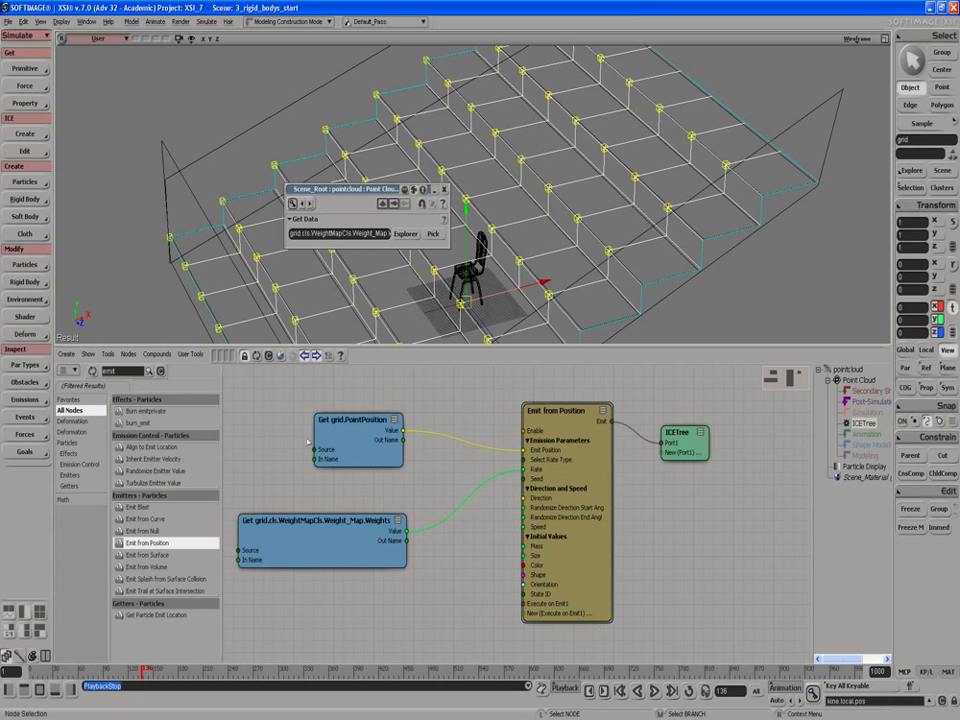
{"action": "double_click", "coordinate": [133, 372]}
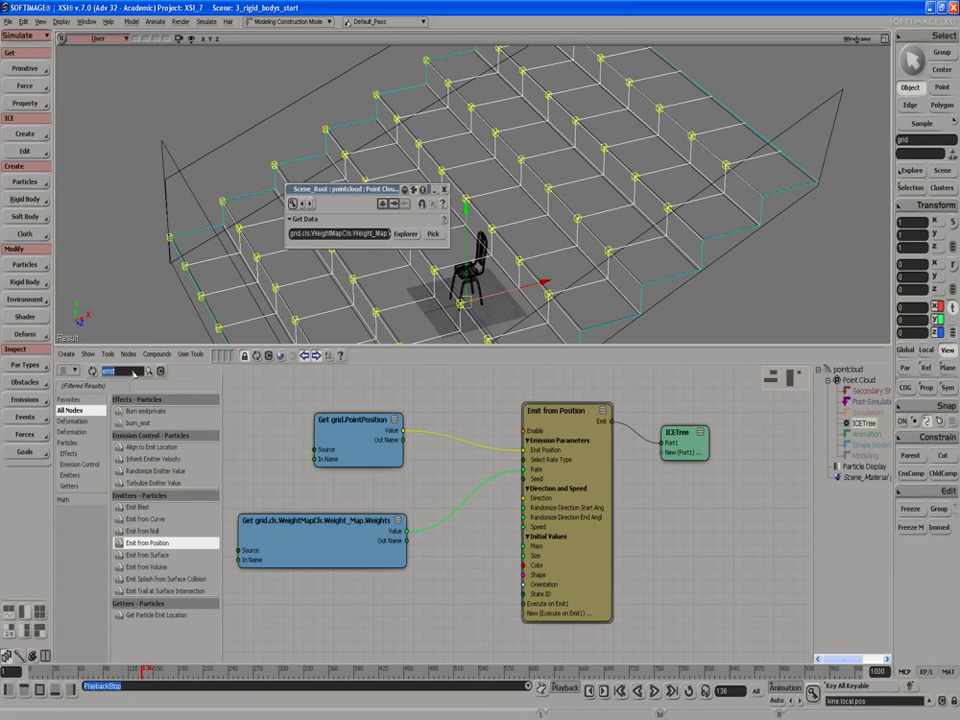
{"action": "type", "text": "roun"}
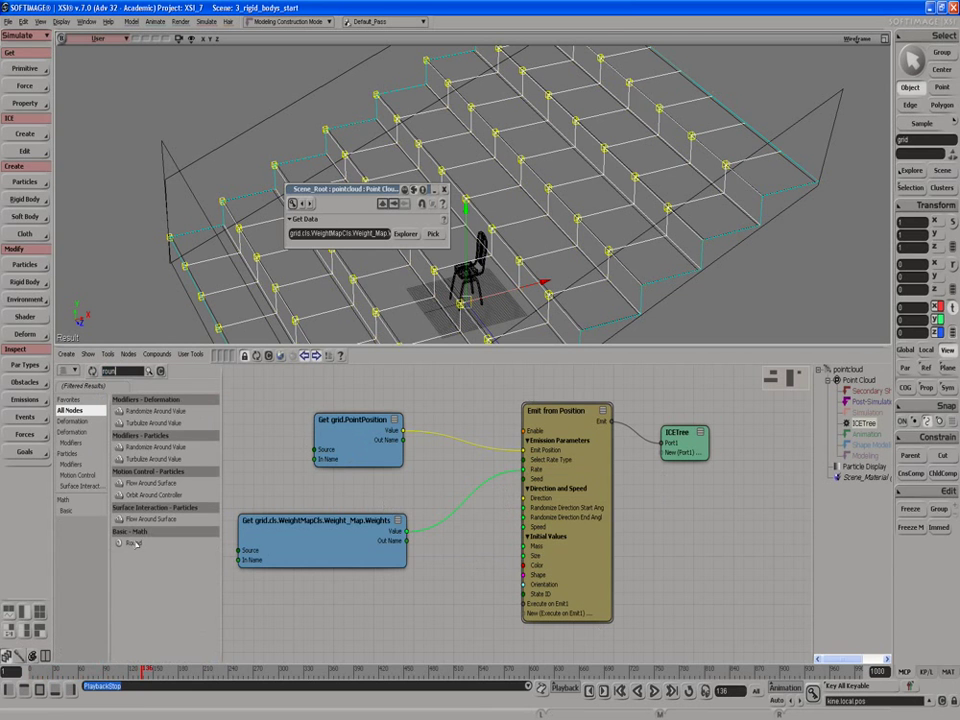
{"action": "mouse_move", "coordinate": [135, 543]}
{"action": "left_mouse_down"}
{"action": "mouse_move", "coordinate": [452, 495]}
{"action": "mouse_move", "coordinate": [457, 513]}
{"action": "left_mouse_up"}
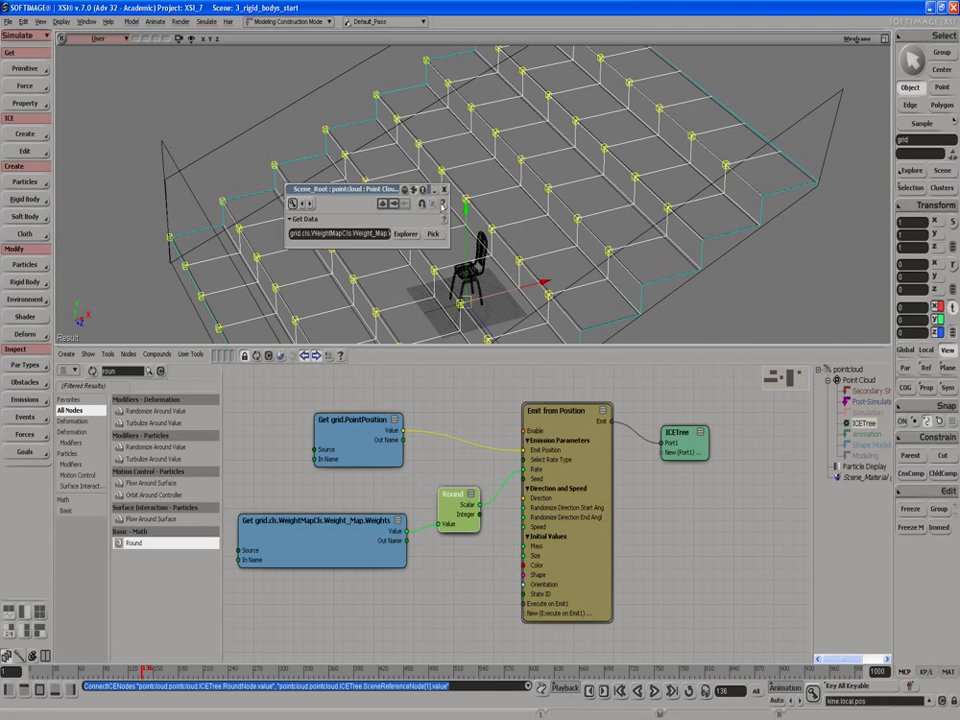
{"action": "left_click", "coordinate": [444, 189]}
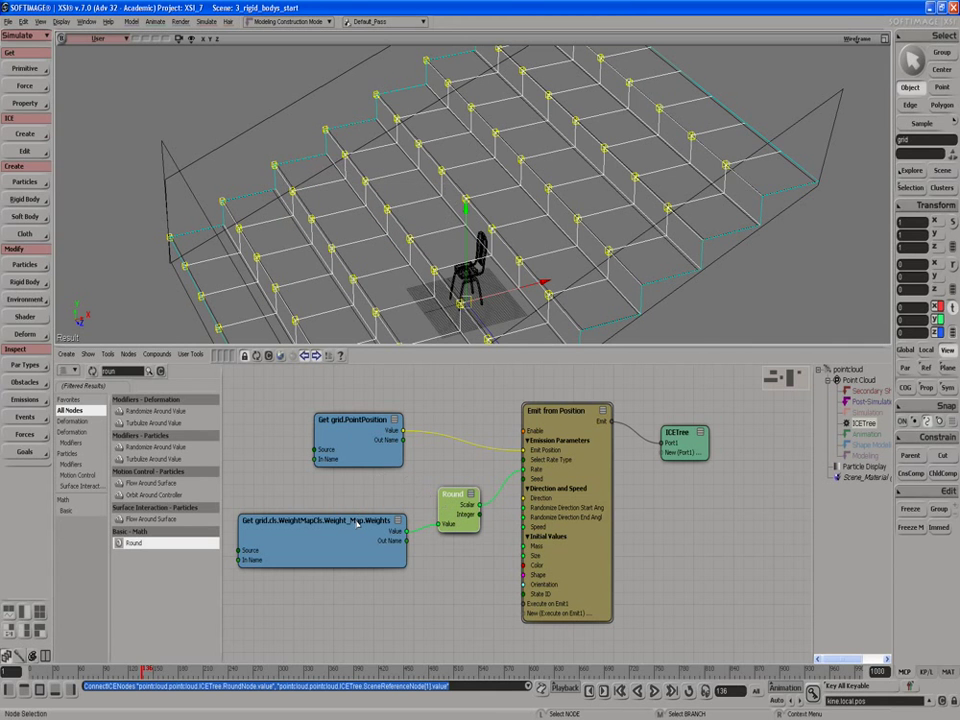
{"action": "left_click_drag", "start_coordinate": [357, 522], "coordinate": [352, 525]}
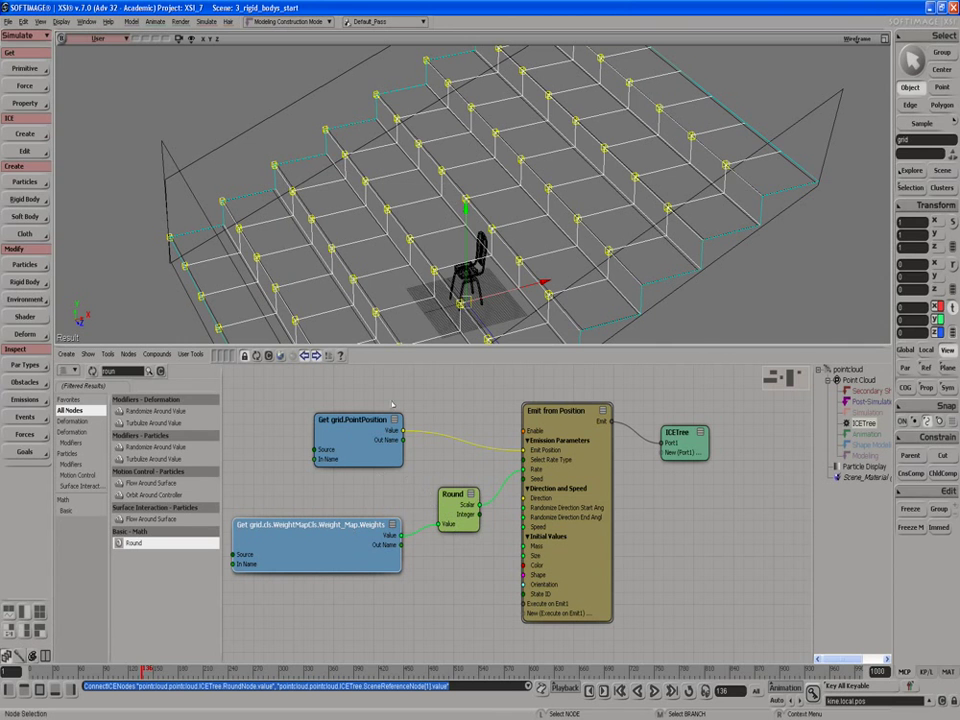
- Briefly show the weight values entering Round on the grid points during playback, then hide them
{"action": "right_click", "coordinate": [414, 531]}
{"action": "left_click", "coordinate": [444, 594]}
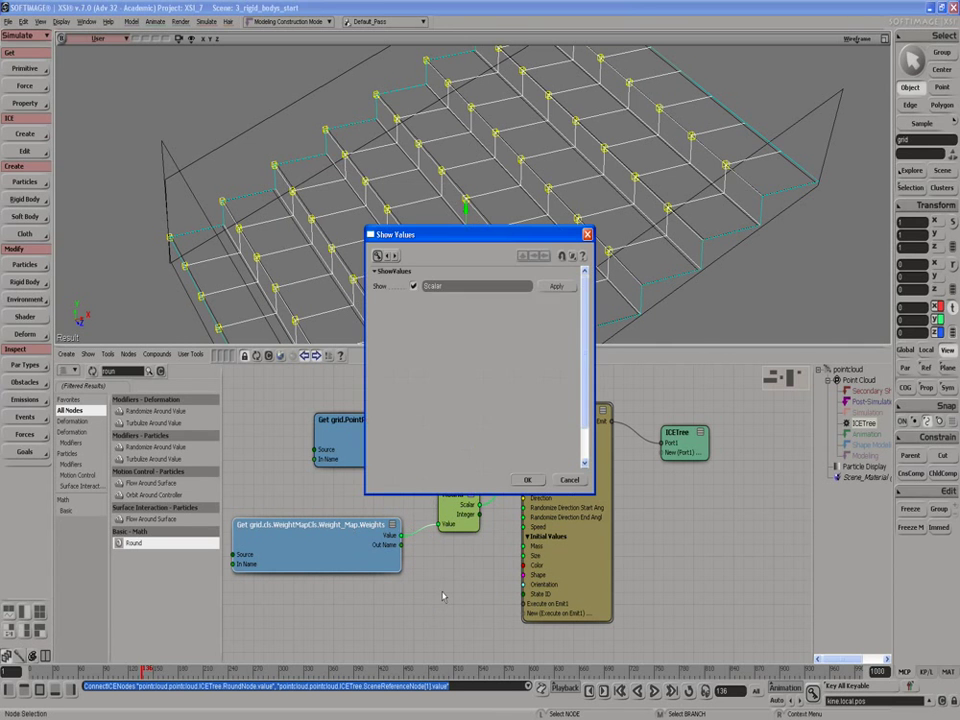
{"action": "left_click", "coordinate": [530, 483]}
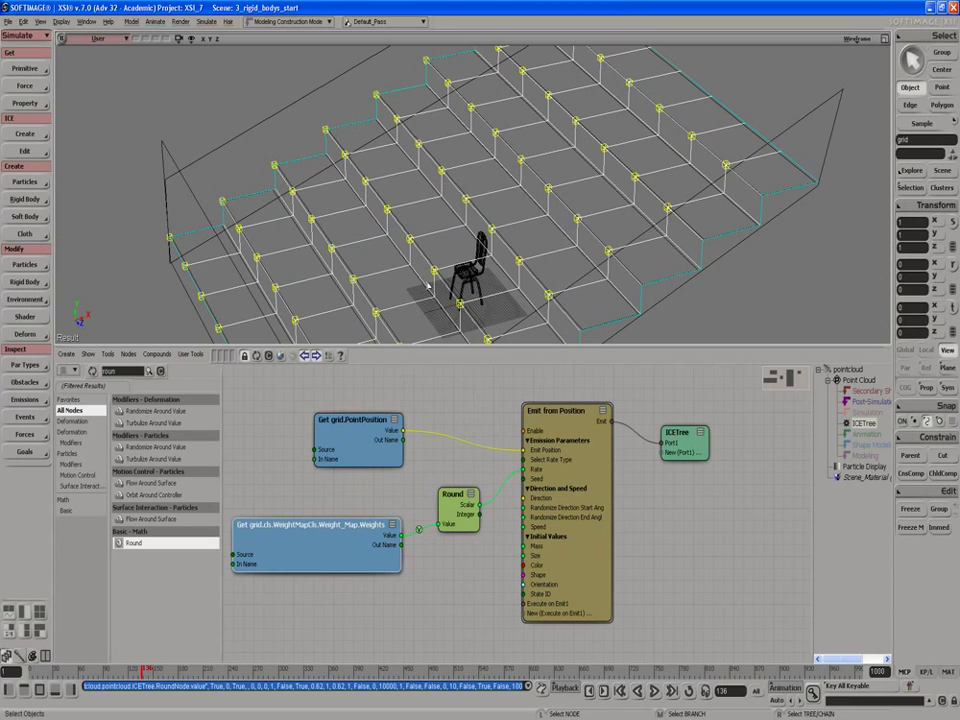
{"action": "left_click", "coordinate": [655, 692]}
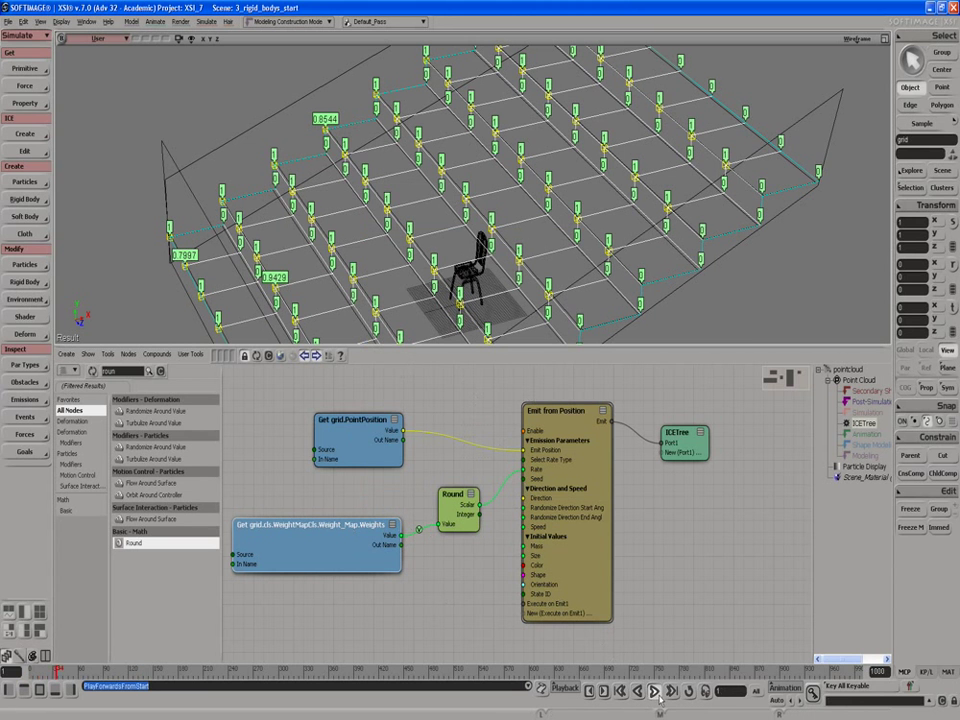
{"action": "key", "text": "Escape"}
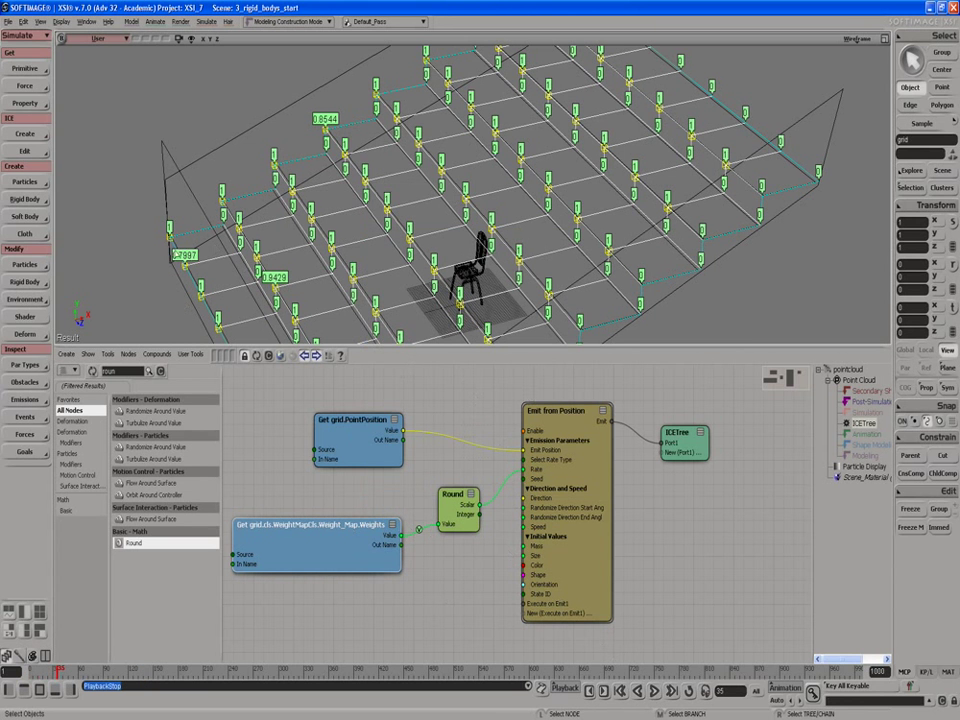
{"action": "right_click", "coordinate": [419, 531]}
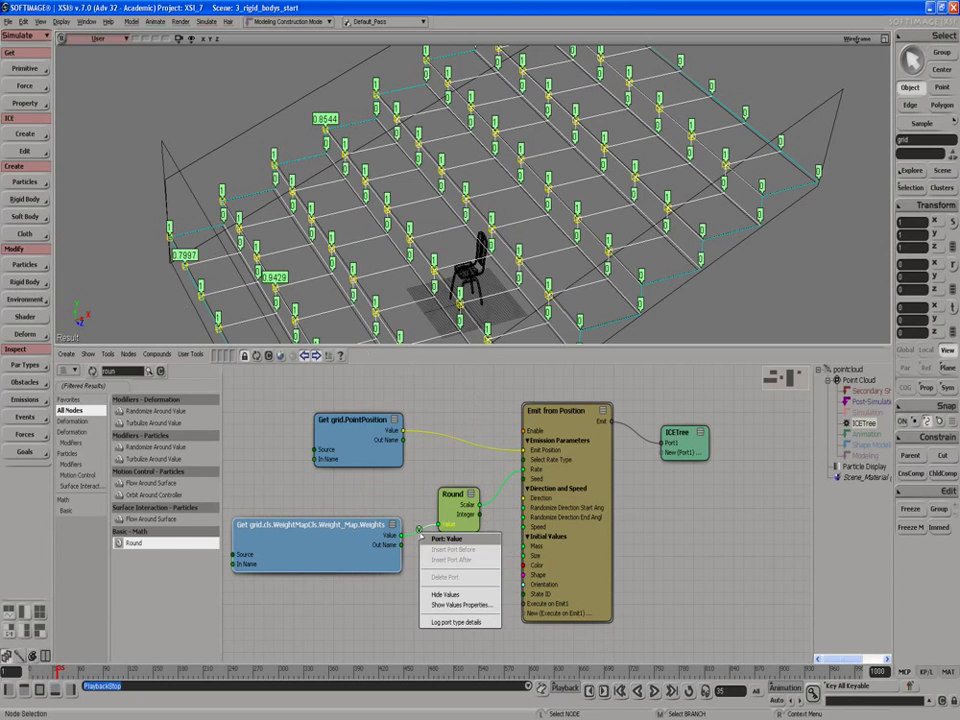
{"action": "left_click", "coordinate": [445, 595]}
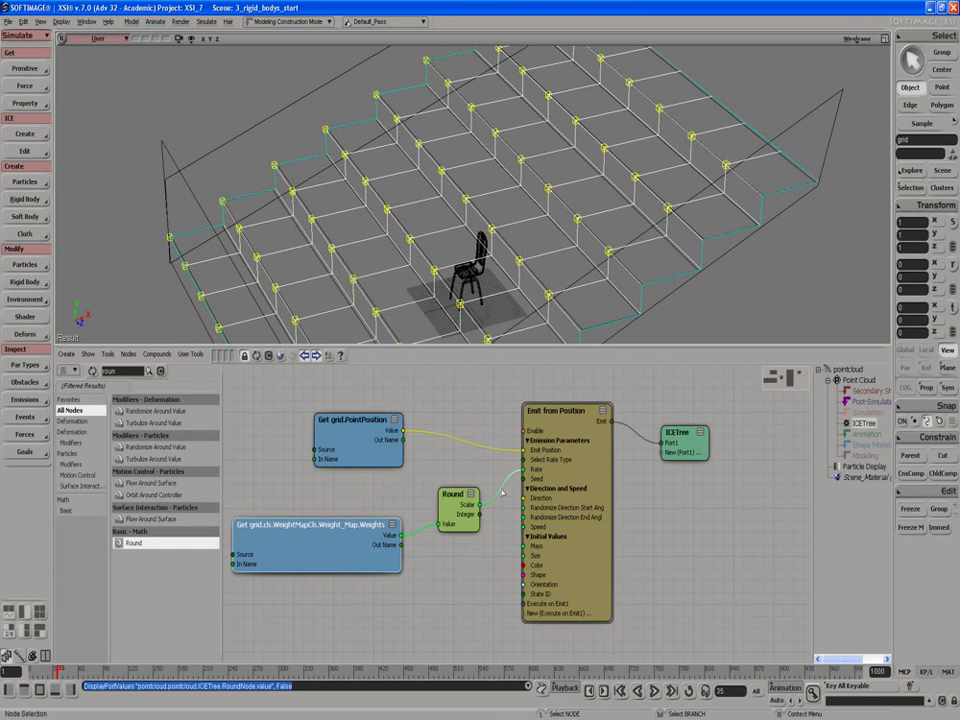
{"action": "right_click", "coordinate": [505, 492]}
{"action": "left_click", "coordinate": [521, 552]}
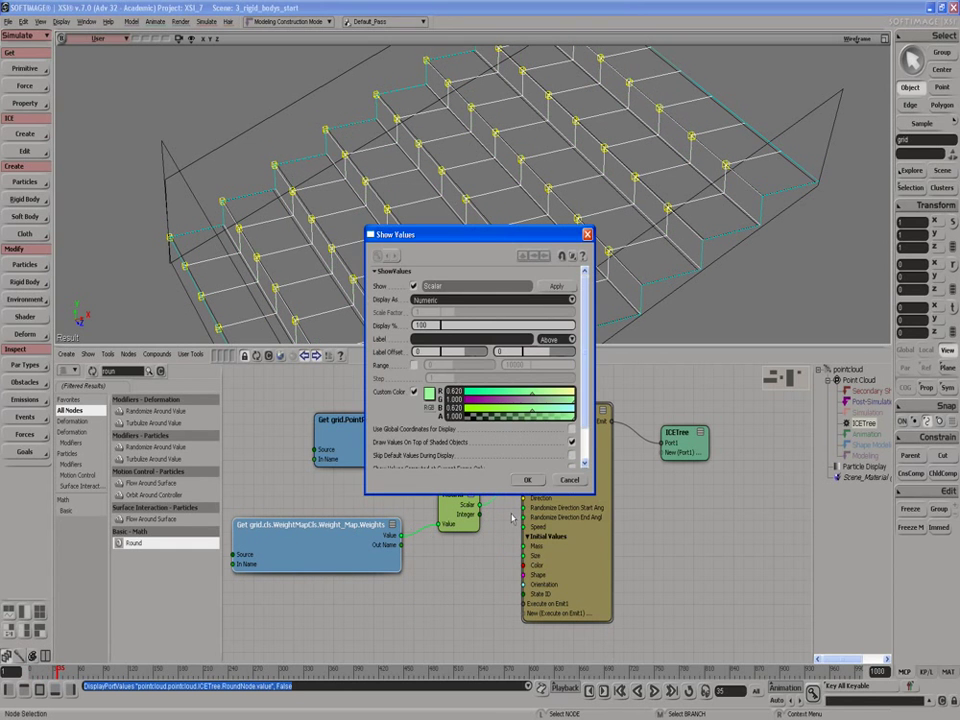
{"action": "left_click", "coordinate": [529, 480]}
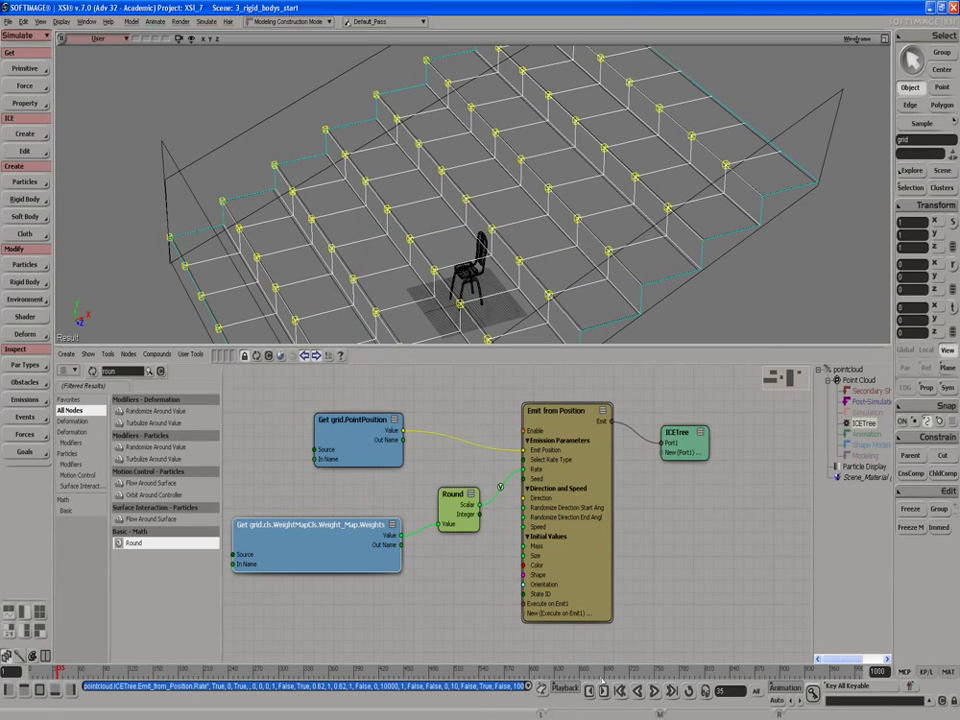
{"action": "left_click", "coordinate": [652, 690]}
{"action": "left_click", "coordinate": [652, 690]}
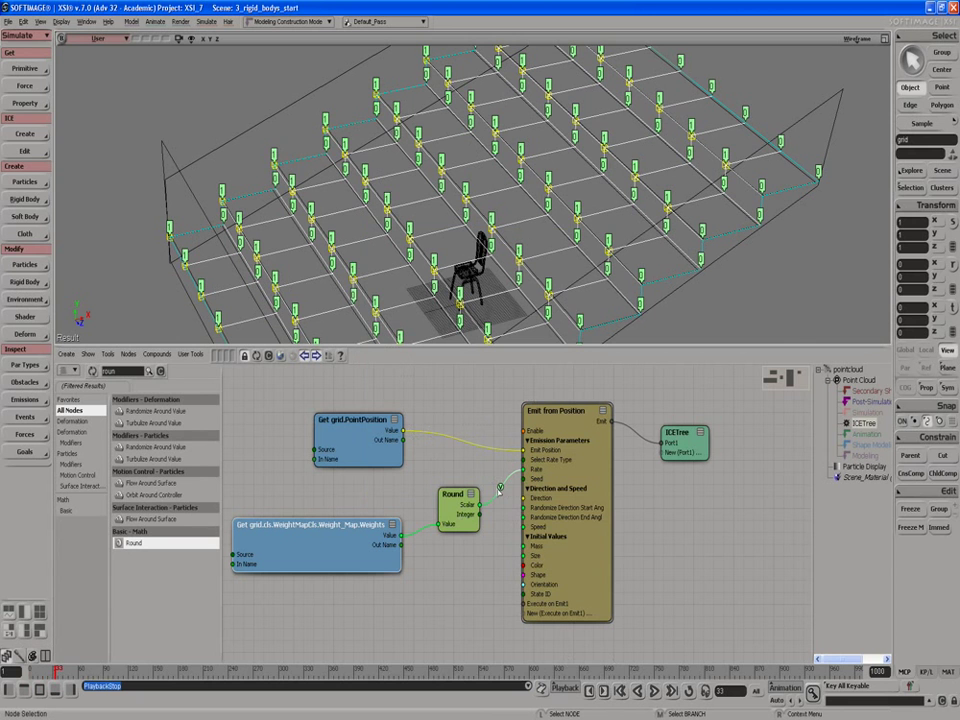
{"action": "right_click", "coordinate": [500, 485]}
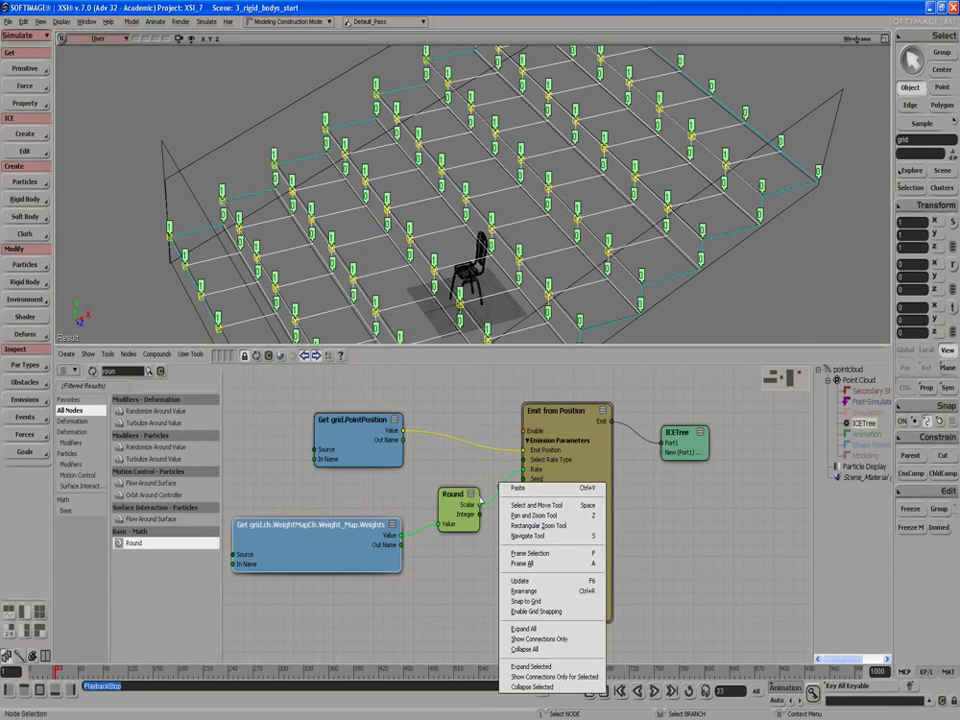
{"action": "right_click", "coordinate": [500, 487]}
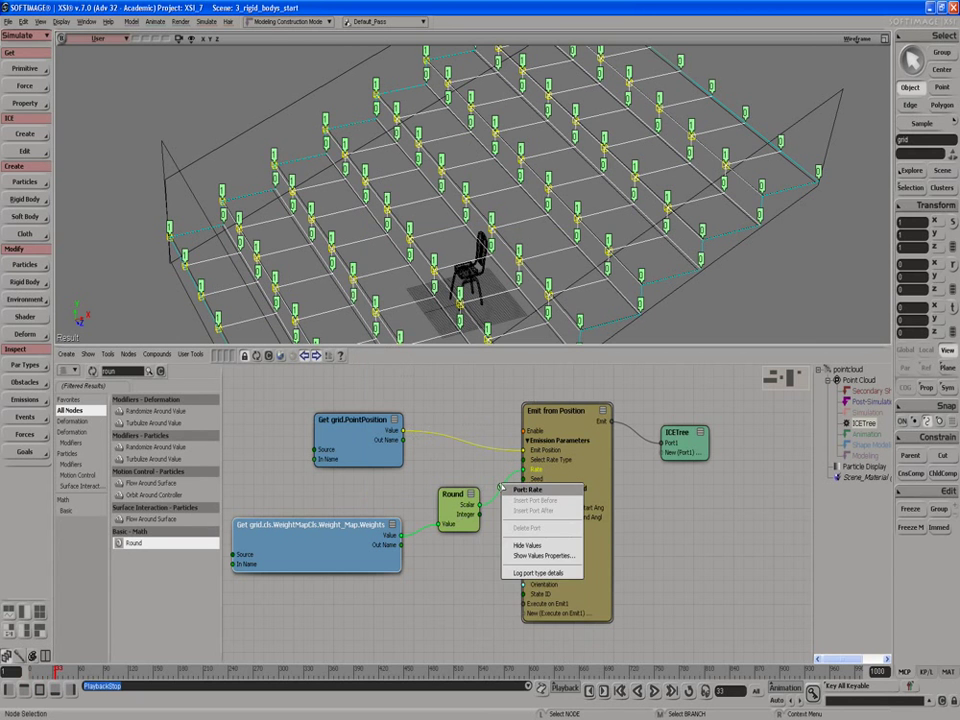
{"action": "left_click", "coordinate": [525, 545]}
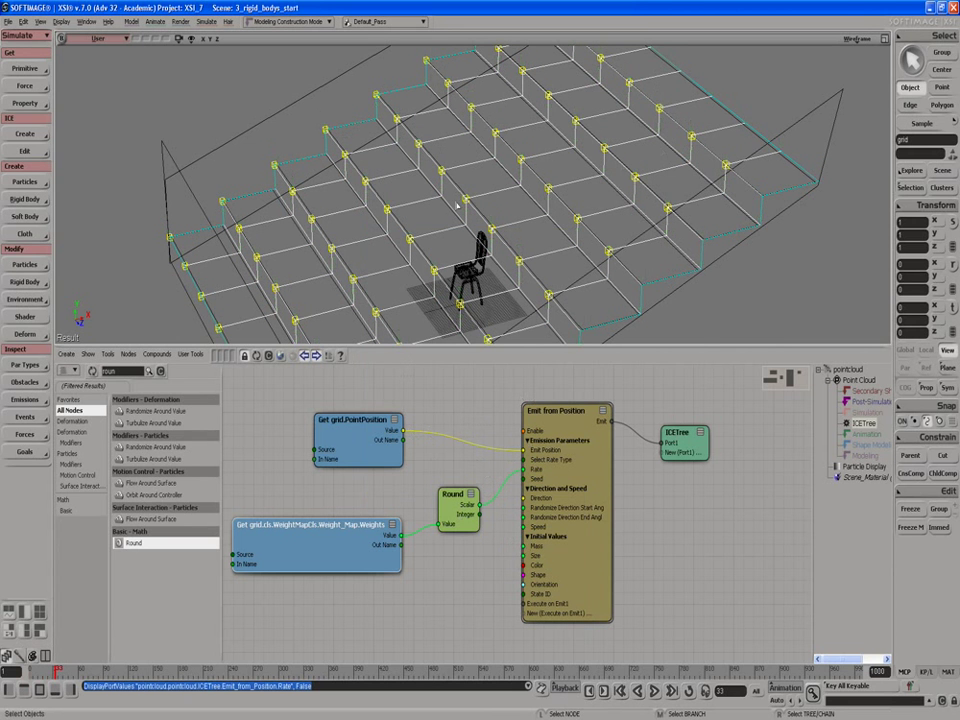
- Insert an Add node between Get grid.PointPosition and Emit Position, and open its settings
{"action": "middle_click_drag", "start_coordinate": [457, 205], "coordinate": [496, 192]}
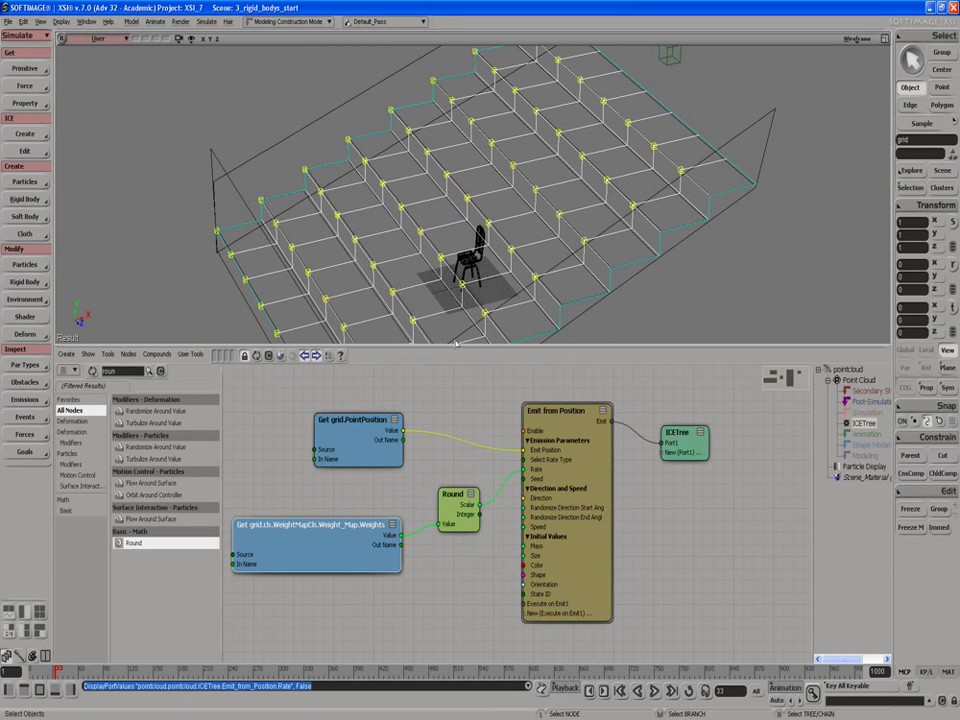
{"action": "left_click_drag", "start_coordinate": [350, 419], "coordinate": [325, 424]}
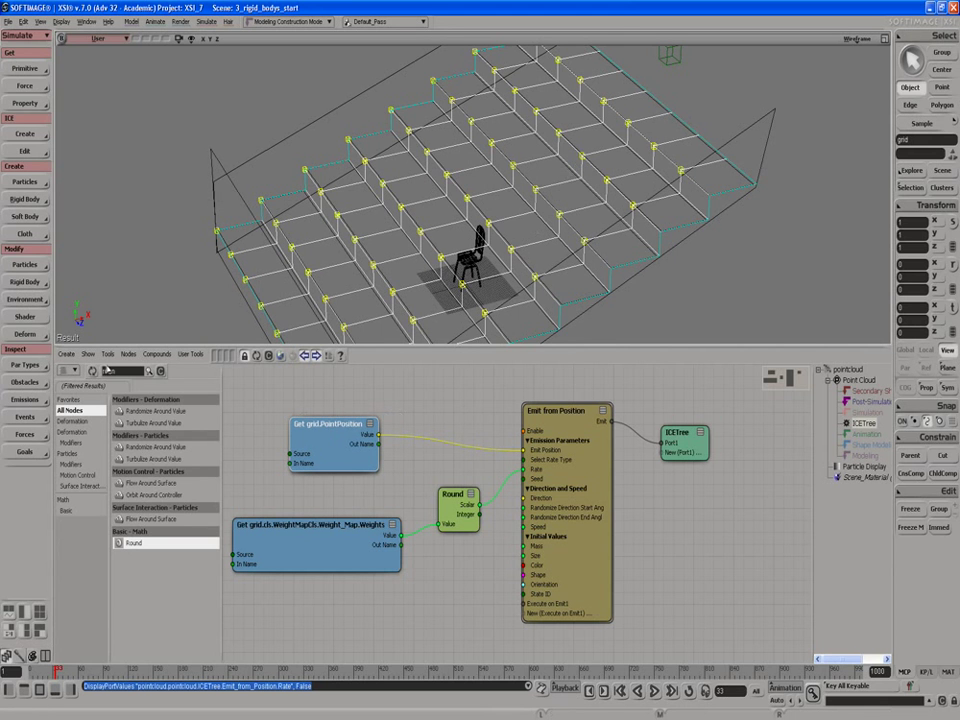
{"action": "double_click", "coordinate": [121, 375]}
{"action": "type", "text": "add"}
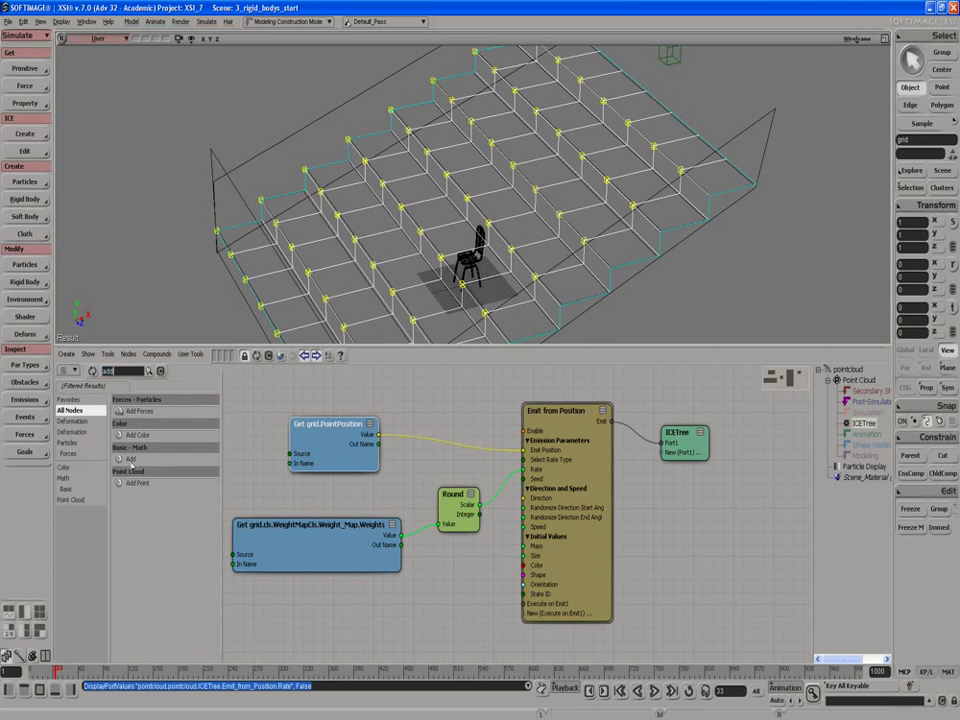
{"action": "mouse_move", "coordinate": [131, 460]}
{"action": "left_mouse_down"}
{"action": "mouse_move", "coordinate": [434, 441]}
{"action": "mouse_move", "coordinate": [431, 414]}
{"action": "left_mouse_up"}
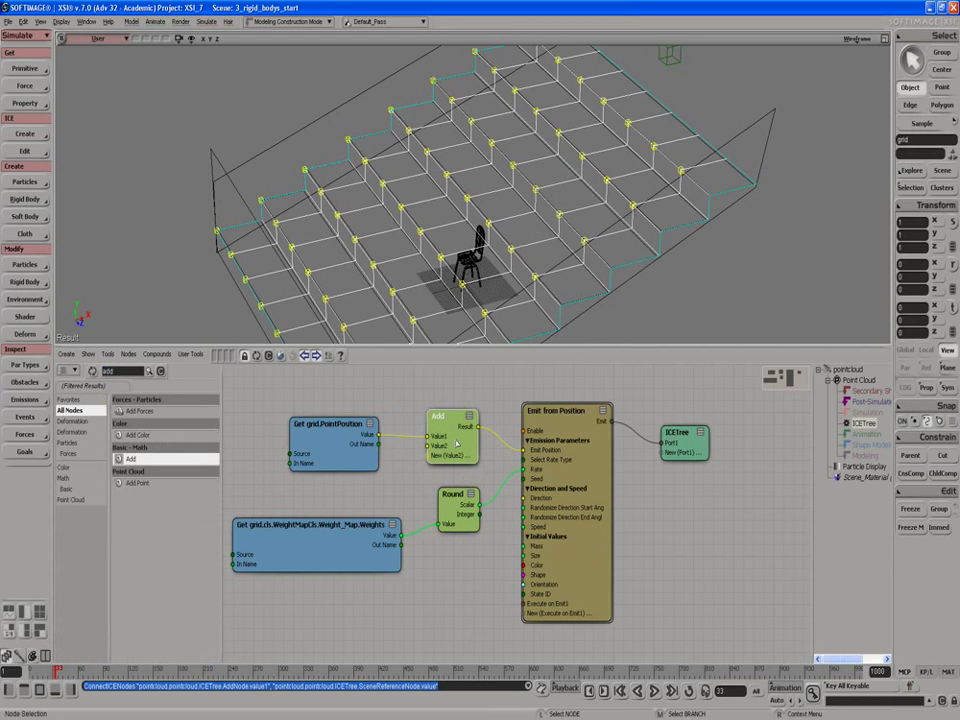
{"action": "double_click", "coordinate": [457, 444]}
{"action": "type", "text": "10"}
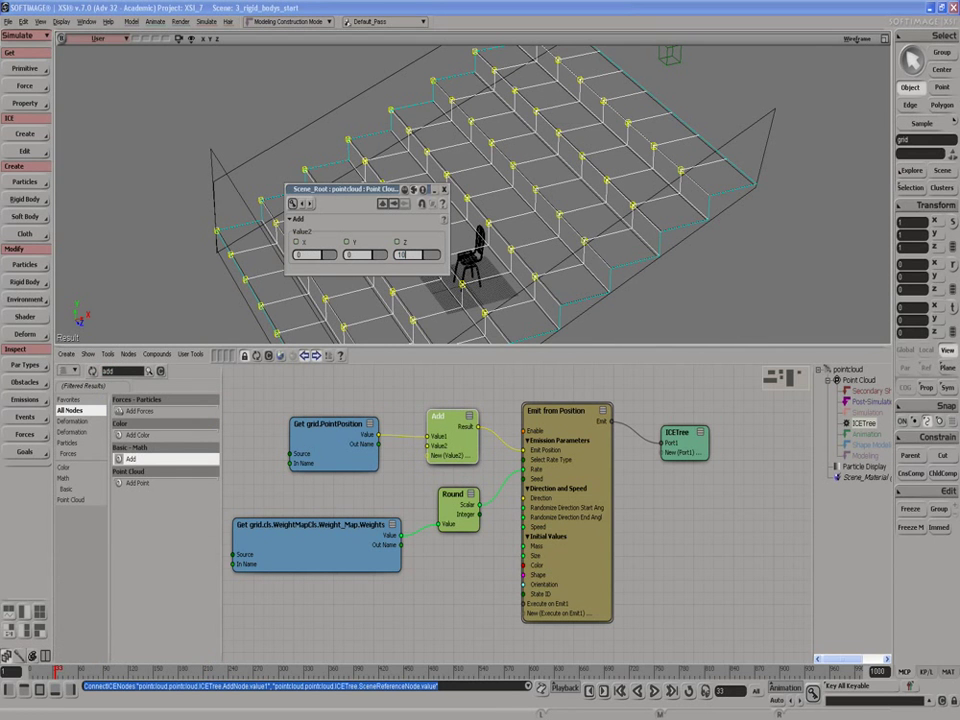
- Set the Add node's Value2 Z offset to 10, then 15, replaying the simulation after each change
{"action": "key", "text": "Return"}
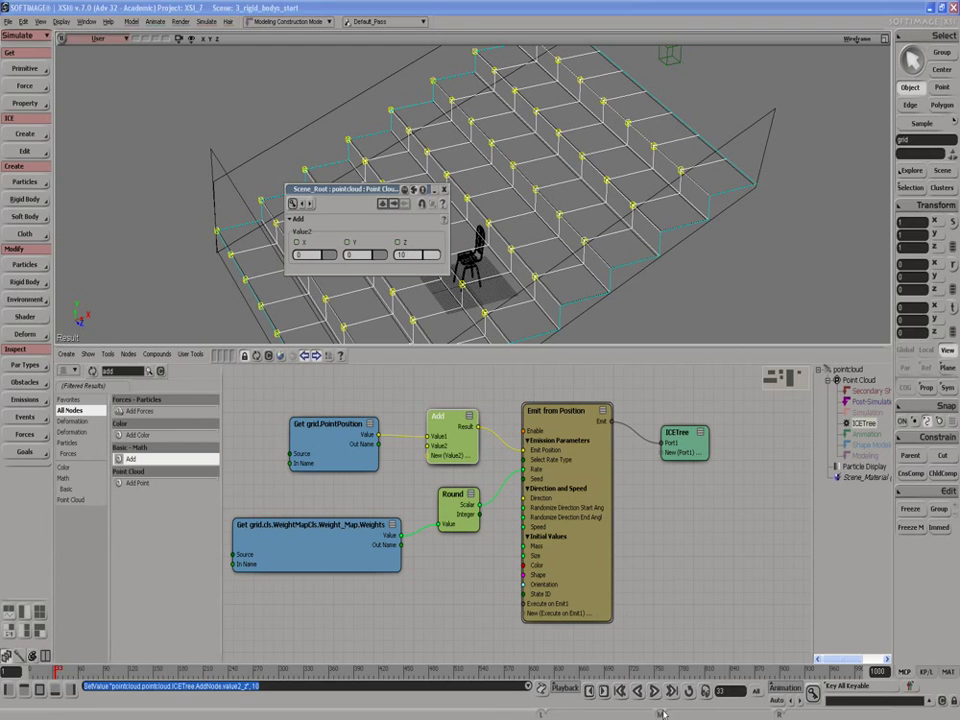
{"action": "left_click", "coordinate": [654, 691]}
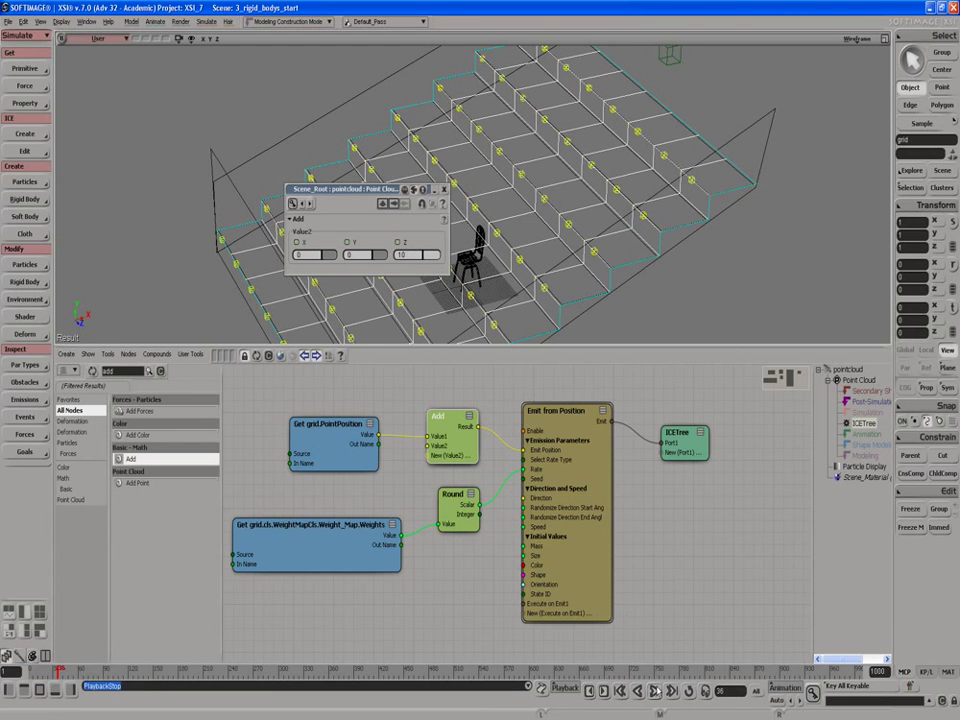
{"action": "key", "text": "Escape"}
{"action": "left_click", "coordinate": [401, 254]}
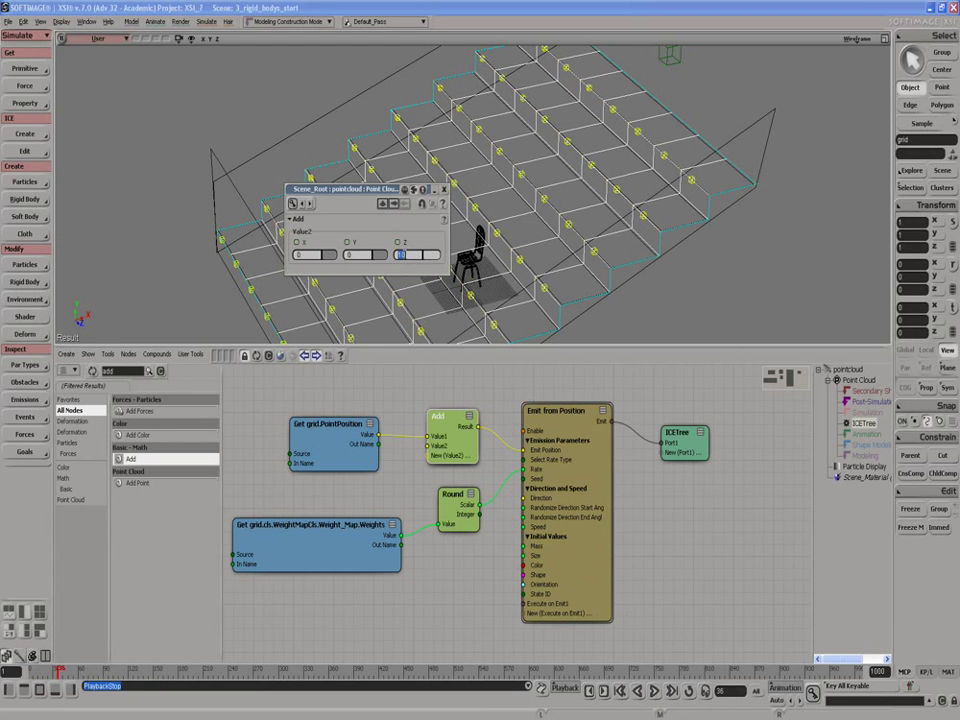
{"action": "type", "text": "15"}
{"action": "key", "text": "Return"}
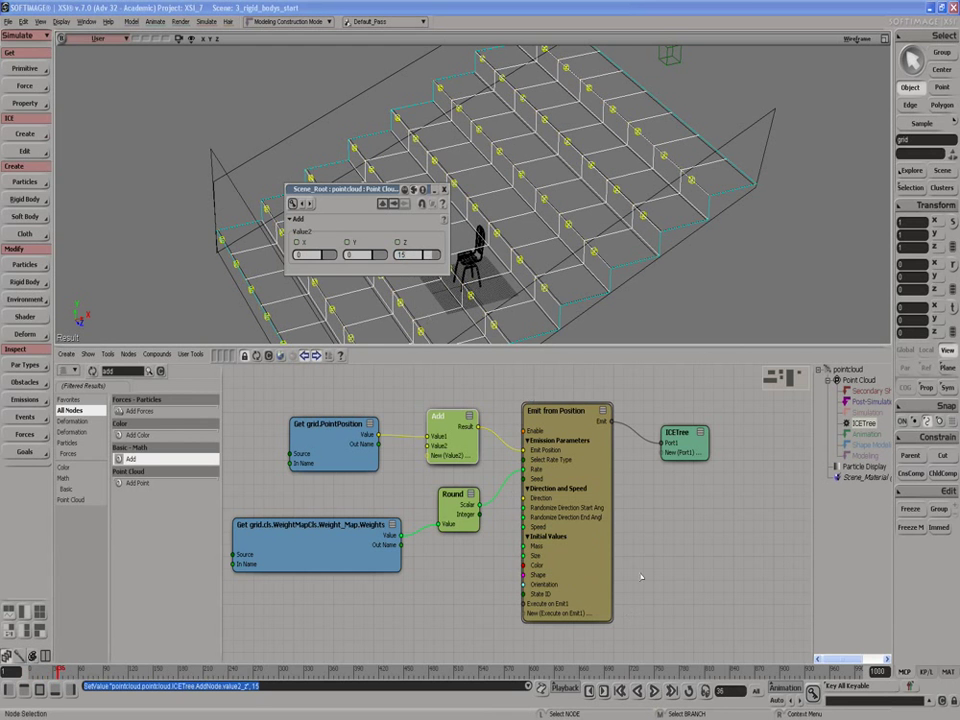
{"action": "left_click", "coordinate": [654, 691]}
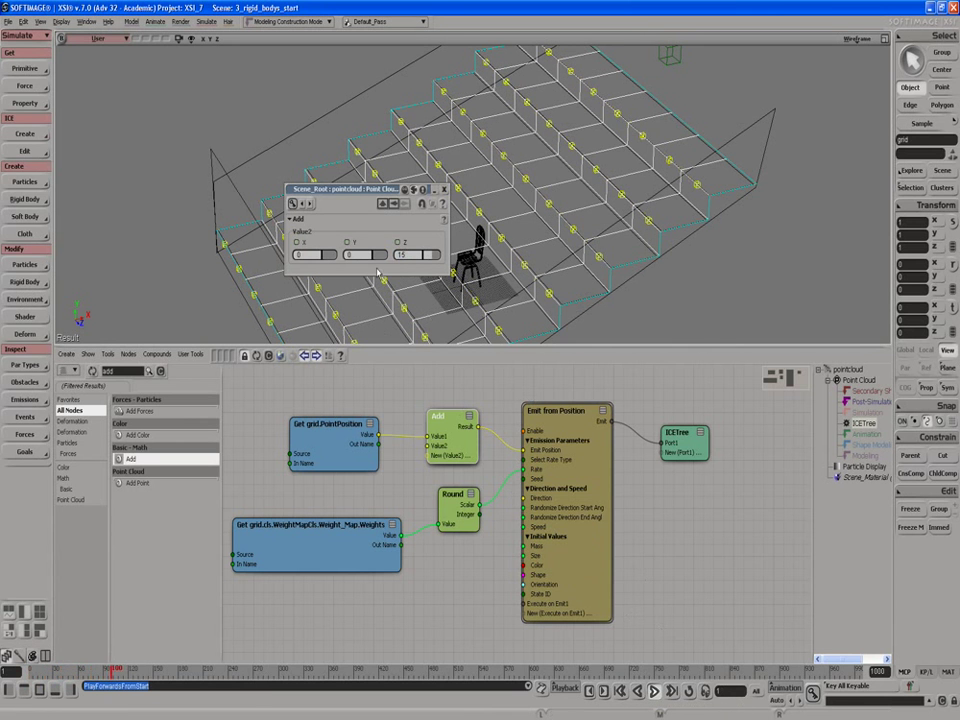
- Set the Value2 X offset to 10, then raise it to 15, and replay the emission
{"action": "left_click", "coordinate": [298, 254]}
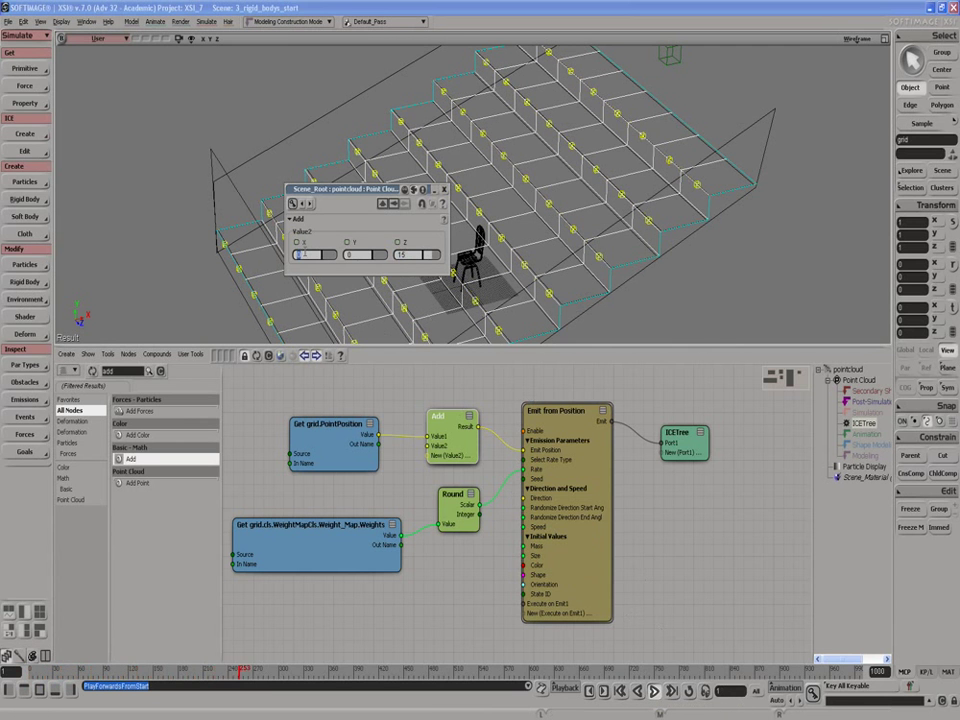
{"action": "type", "text": "10"}
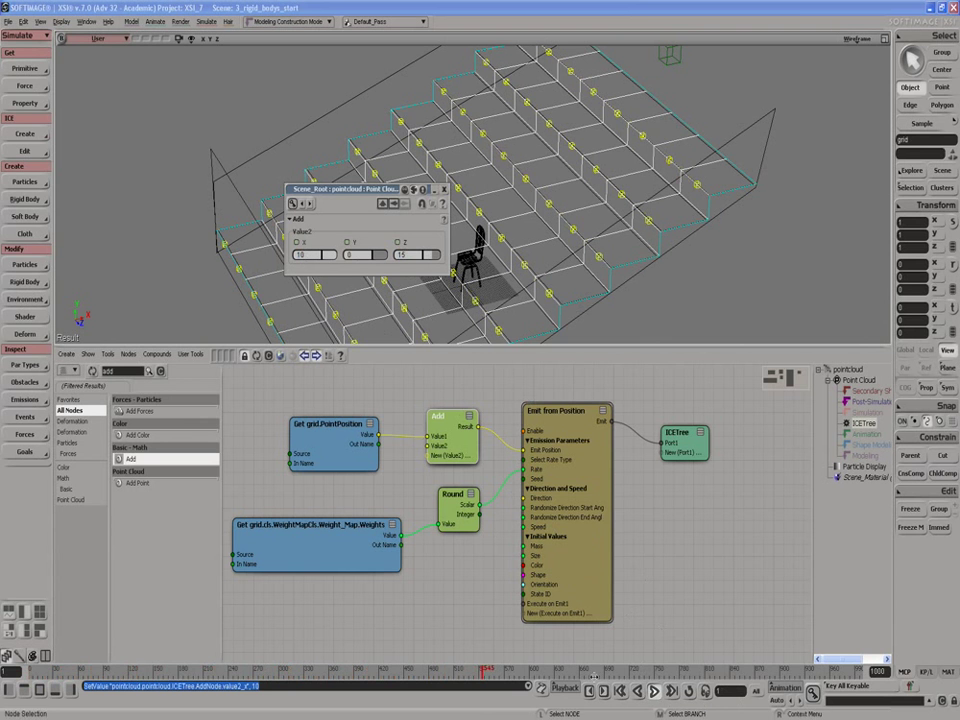
{"action": "left_click", "coordinate": [655, 692]}
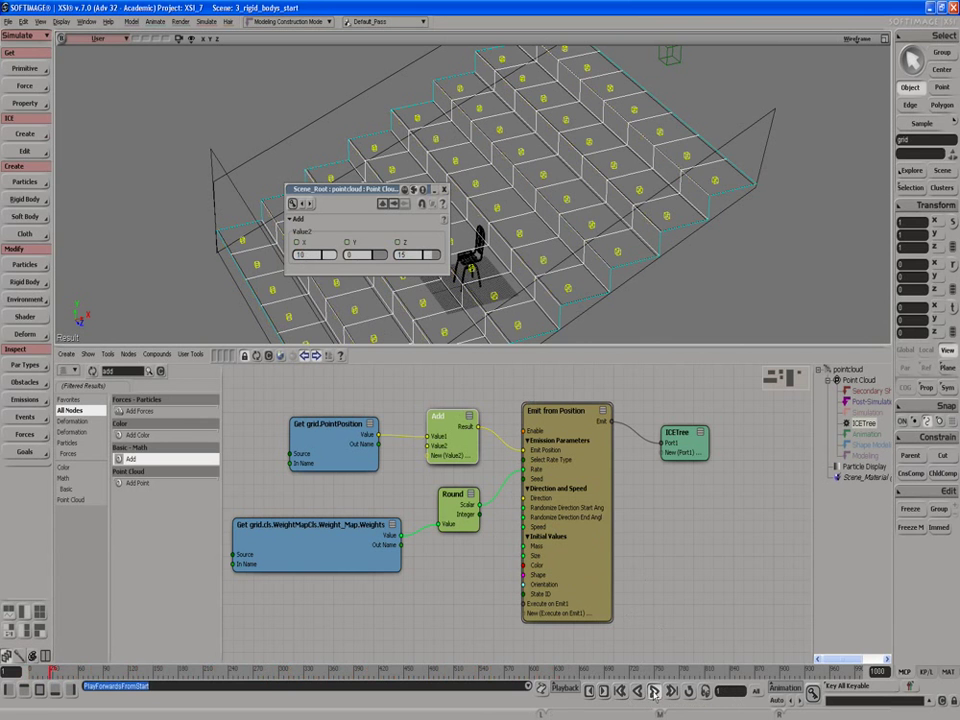
{"action": "left_click_drag", "start_coordinate": [316, 253], "coordinate": [322, 253]}
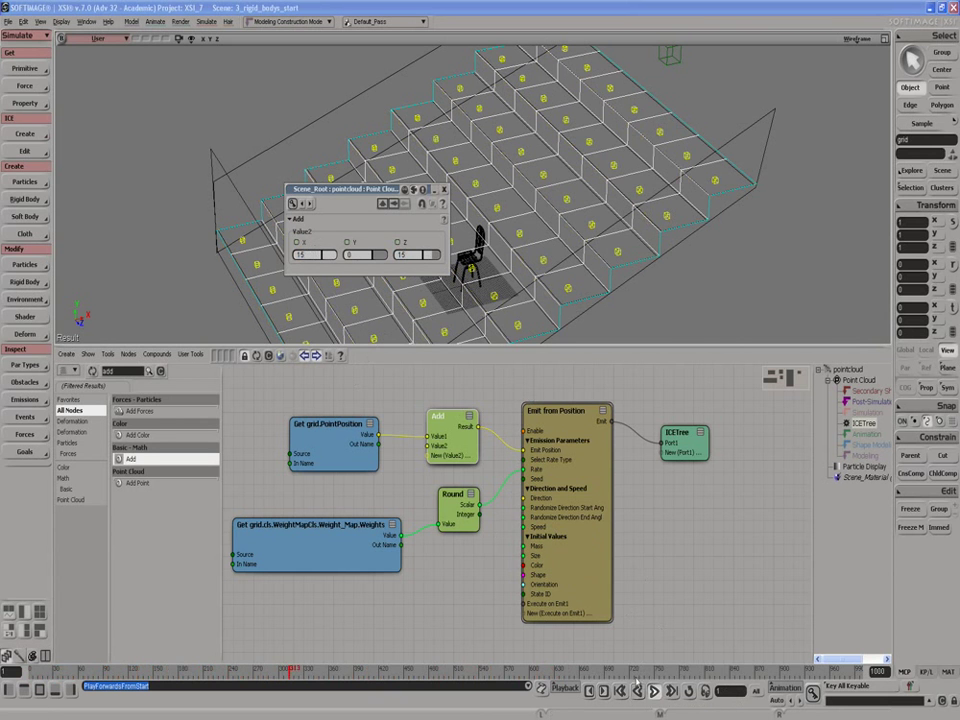
{"action": "left_click", "coordinate": [655, 692]}
{"action": "left_click", "coordinate": [655, 692]}
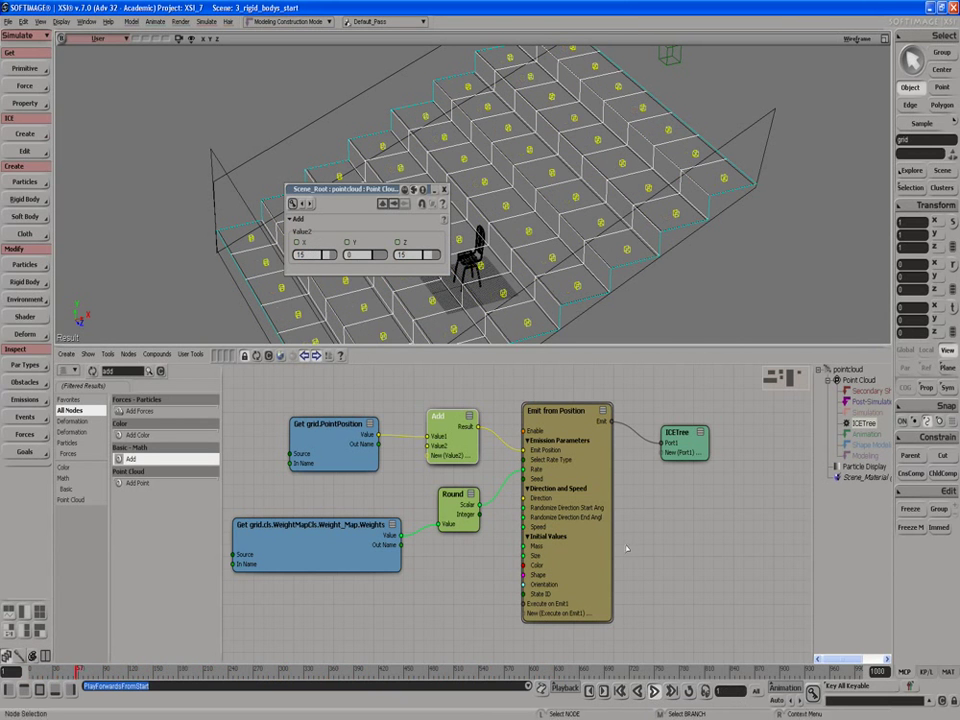
- Lower the Add node's Z offset to about 12 and replay, viewing the stairs from above
{"action": "key", "text": "s"}
{"action": "right_click_drag", "start_coordinate": [652, 178], "coordinate": [658, 208]}
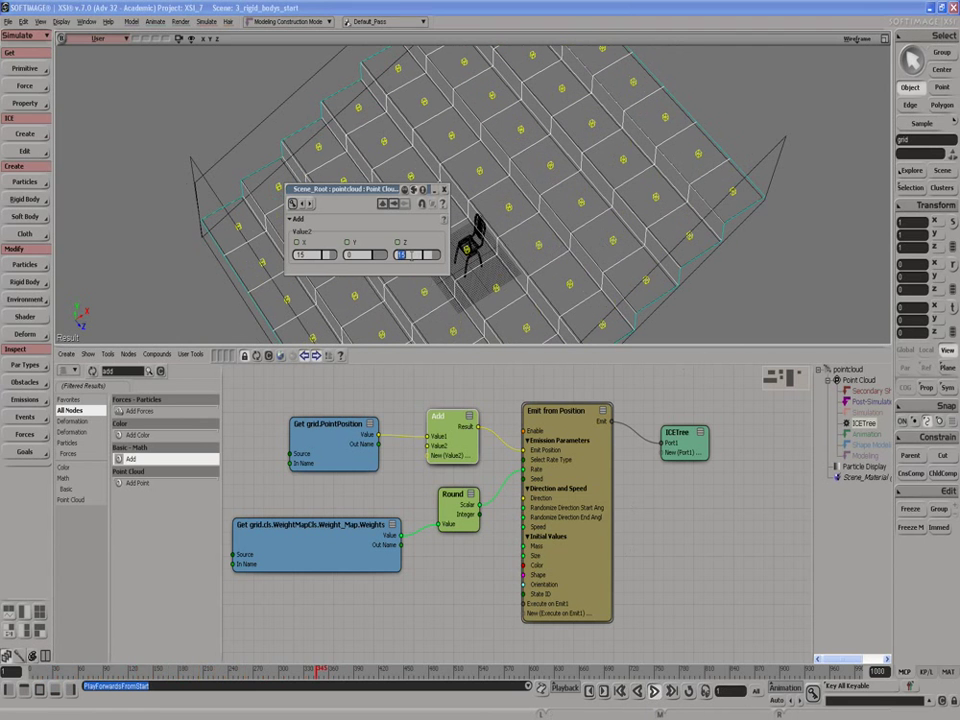
{"action": "type", "text": "1"}
{"action": "left_click_drag", "start_coordinate": [418, 257], "coordinate": [386, 260]}
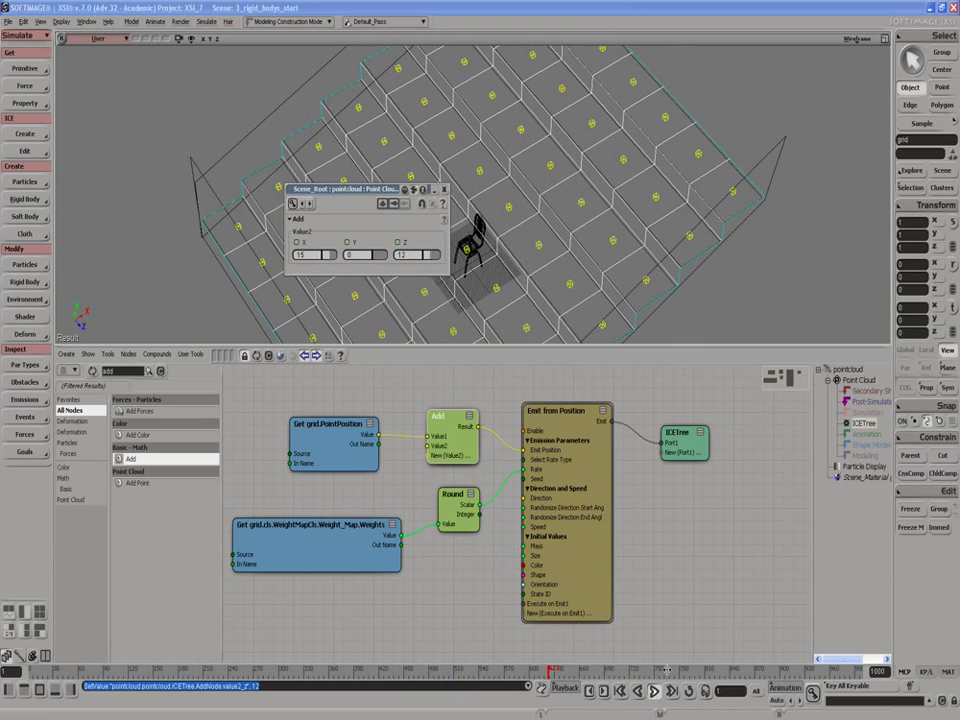
{"action": "left_click", "coordinate": [655, 691]}
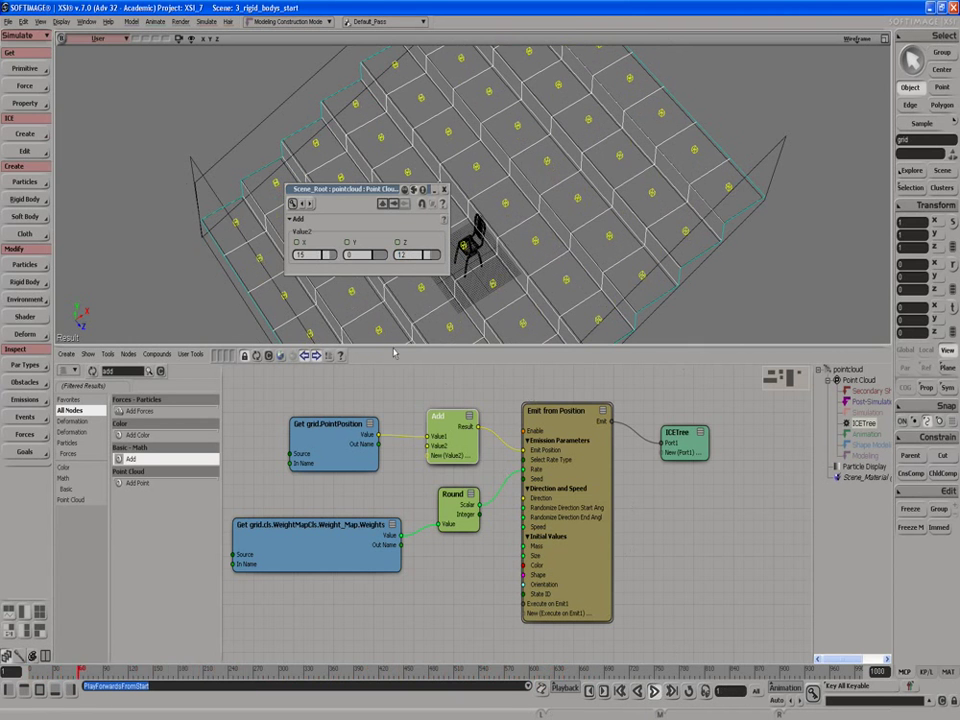
- Set the X offset to 12, then drag it to 15, and close the Add property editor
{"action": "left_click", "coordinate": [300, 255]}
{"action": "type", "text": "12"}
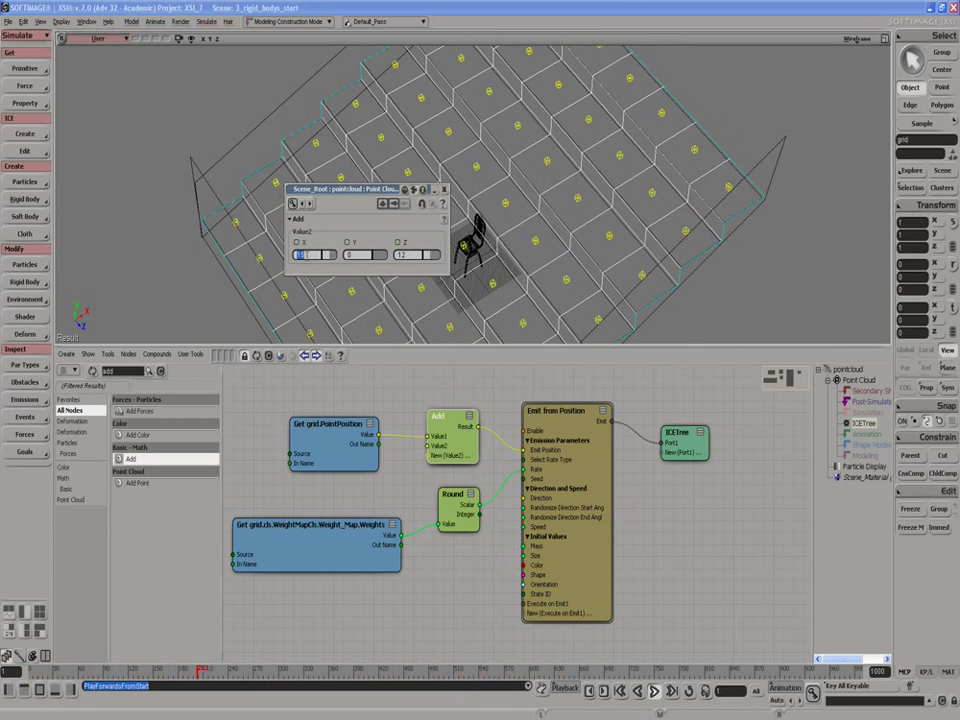
{"action": "key", "text": "Return"}
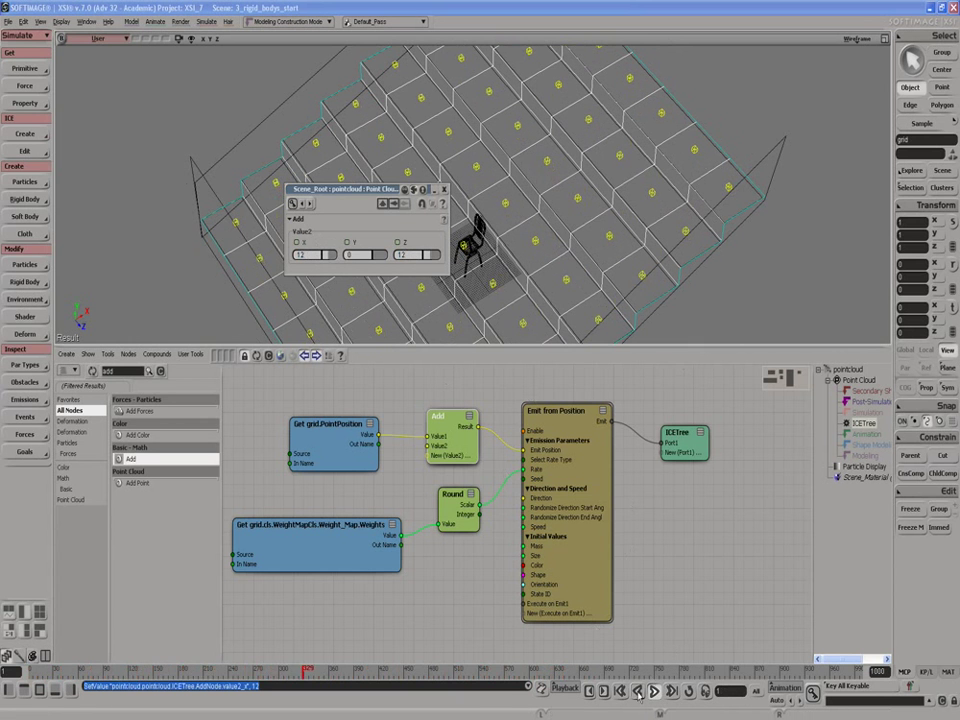
{"action": "left_click", "coordinate": [654, 691]}
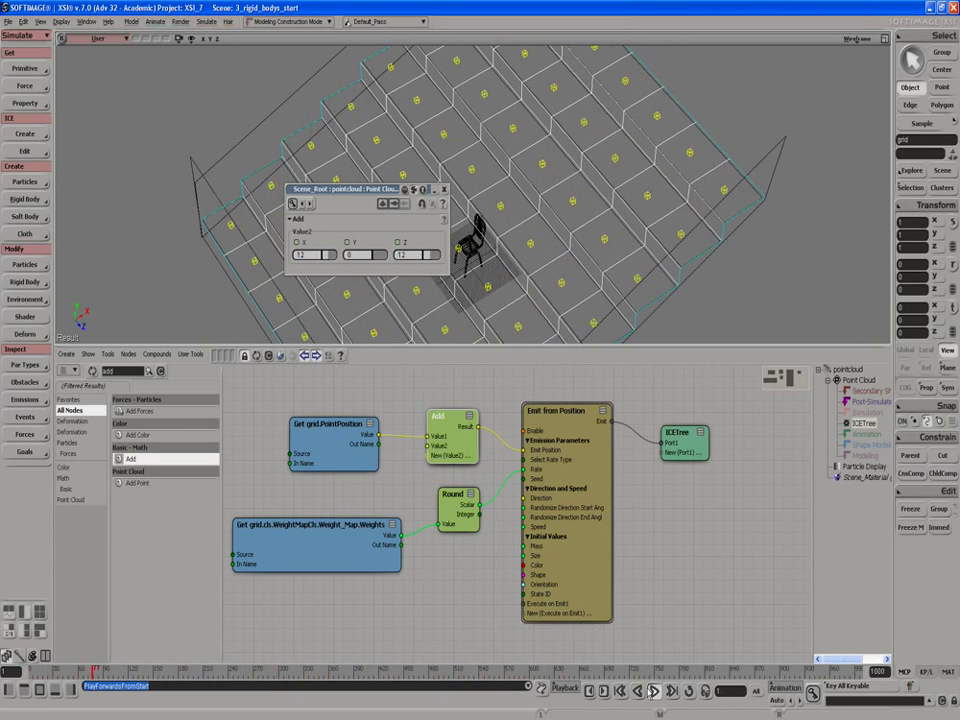
{"action": "left_click_drag", "start_coordinate": [325, 263], "coordinate": [331, 263]}
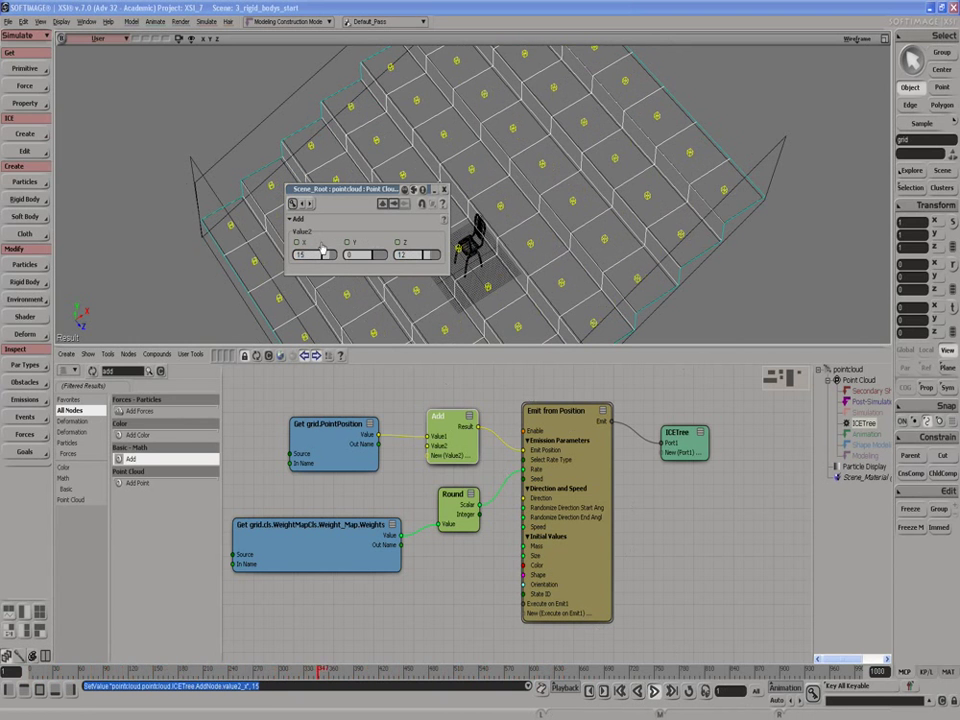
{"action": "left_click", "coordinate": [444, 189]}
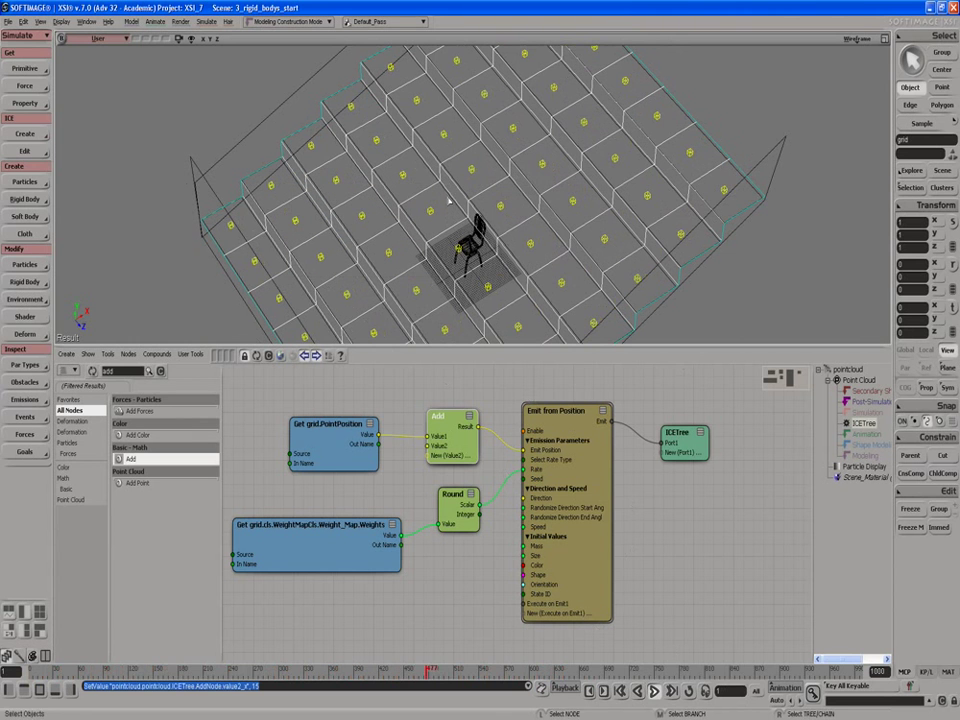
- Stop playback at frame 456 and nudge the Emit from Position and ICETree nodes rightward
{"action": "left_click", "coordinate": [654, 693]}
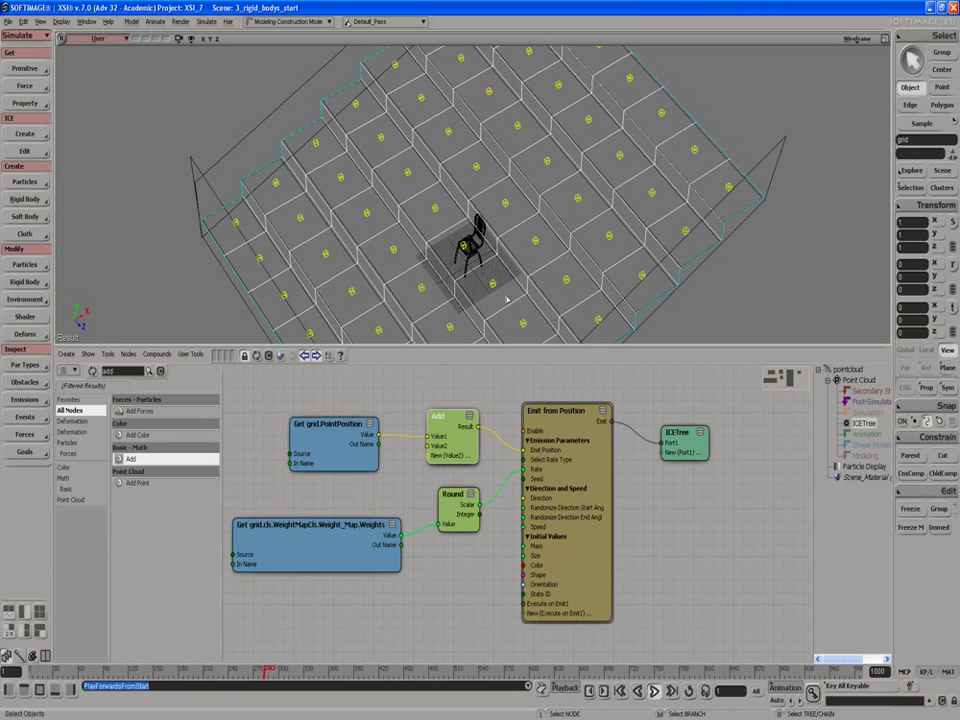
{"action": "left_click", "coordinate": [654, 690]}
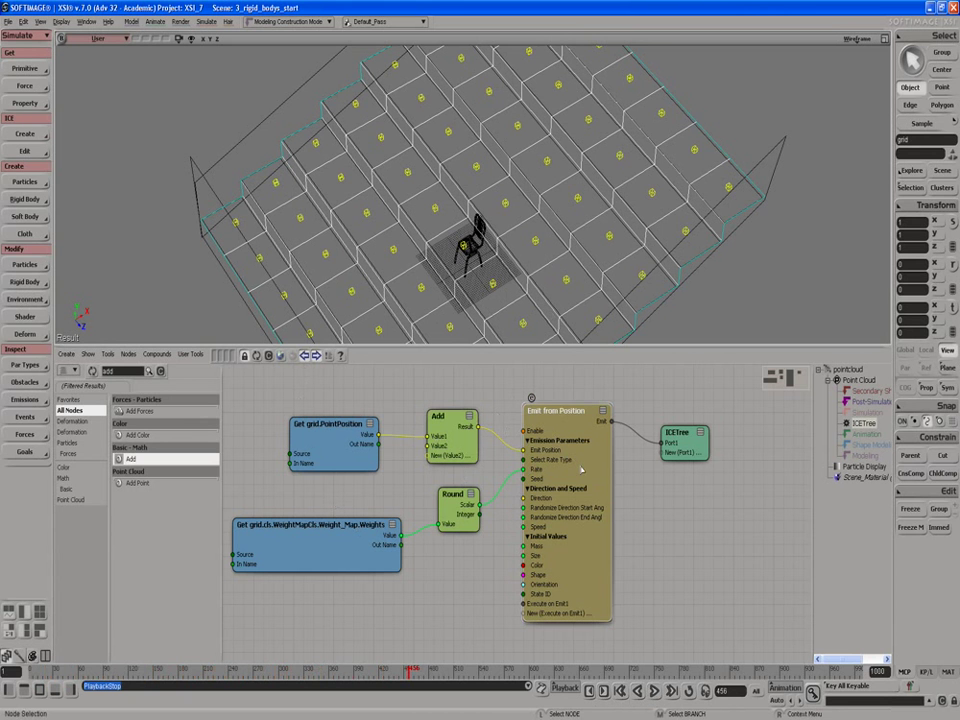
{"action": "left_click_drag", "start_coordinate": [580, 469], "coordinate": [589, 472]}
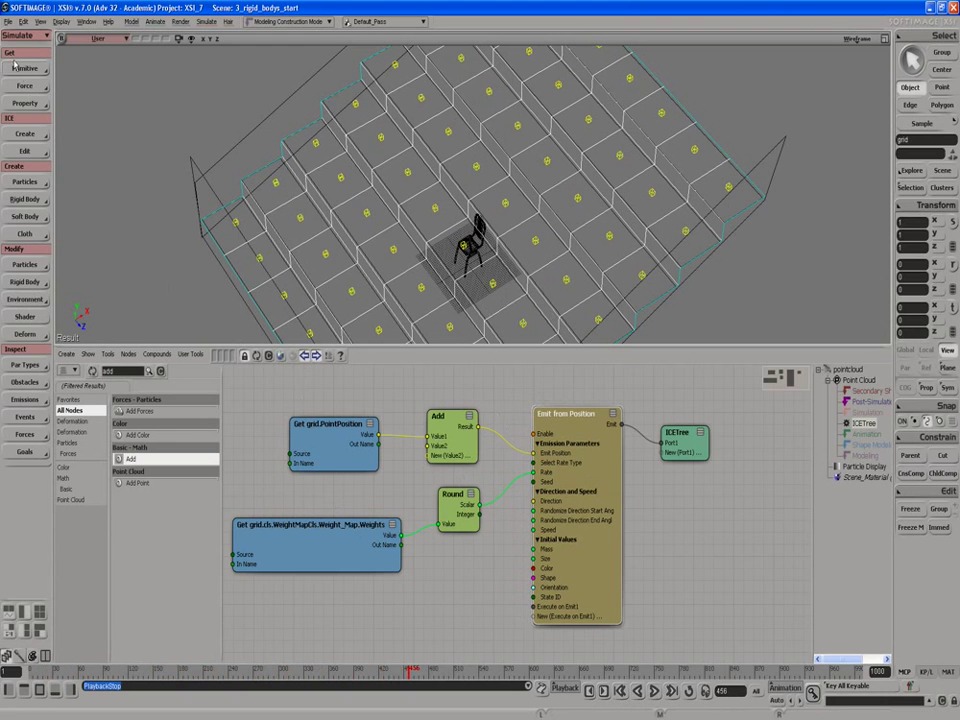
{"action": "left_click_drag", "start_coordinate": [684, 443], "coordinate": [706, 445]}
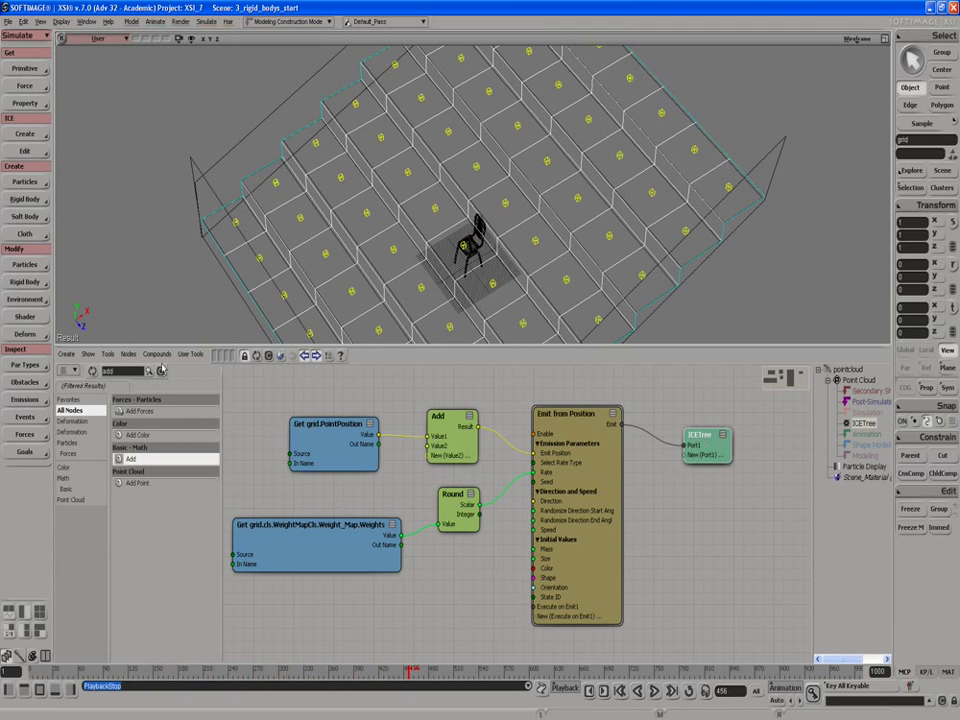
- Find the 'ins' nodes and add Set Instance Geometry and Instance Shape to the ICE tree
{"action": "left_click", "coordinate": [142, 374]}
{"action": "type", "text": "i"}
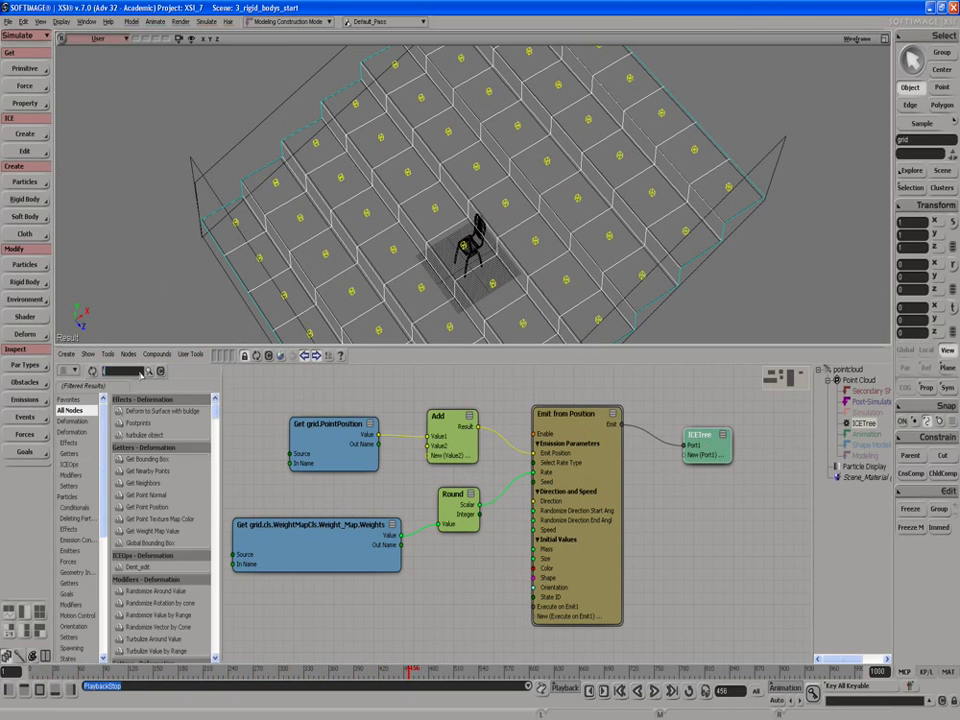
{"action": "type", "text": "ns"}
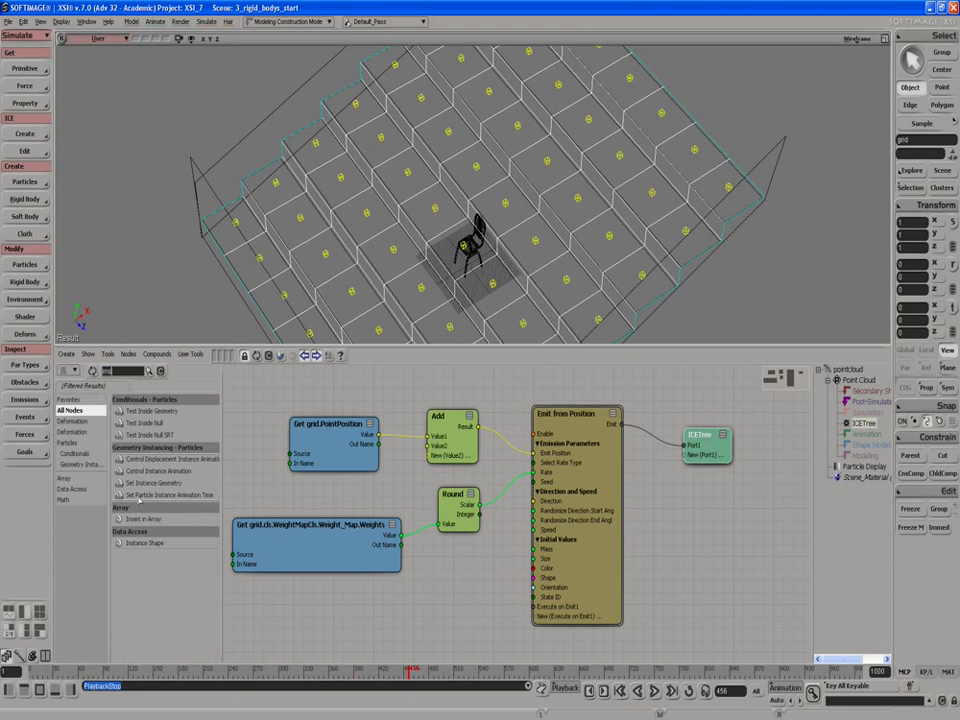
{"action": "left_click_drag", "start_coordinate": [150, 483], "coordinate": [235, 587]}
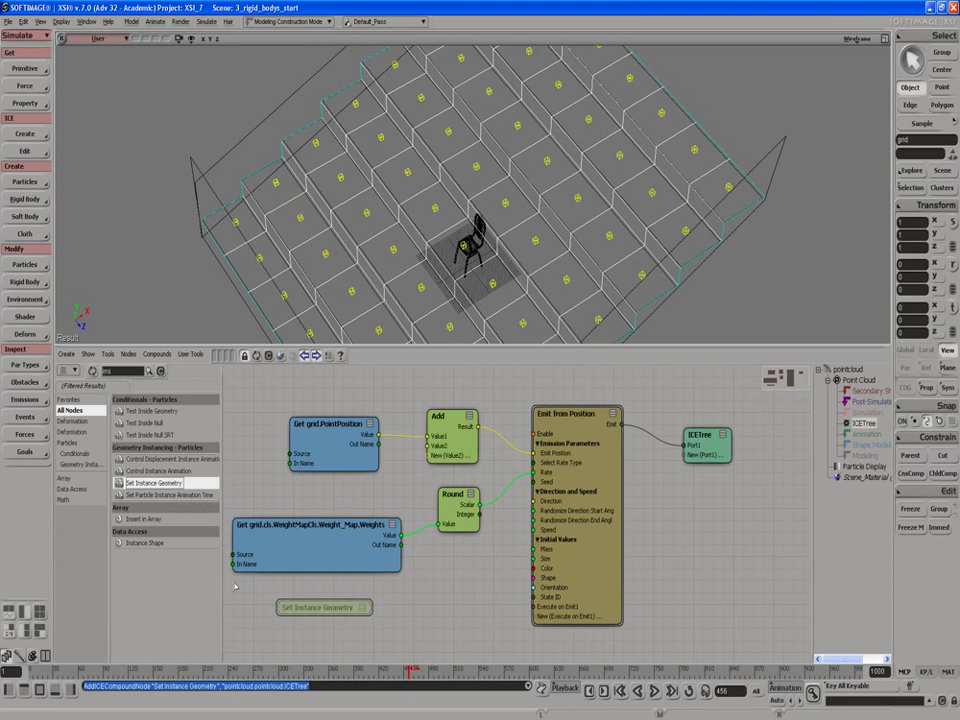
{"action": "left_click_drag", "start_coordinate": [145, 543], "coordinate": [403, 590]}
- Move the existing nodes upward and wire Set Instance Geometry into Execute on Emit1
{"action": "left_click_drag", "start_coordinate": [346, 452], "coordinate": [343, 439]}
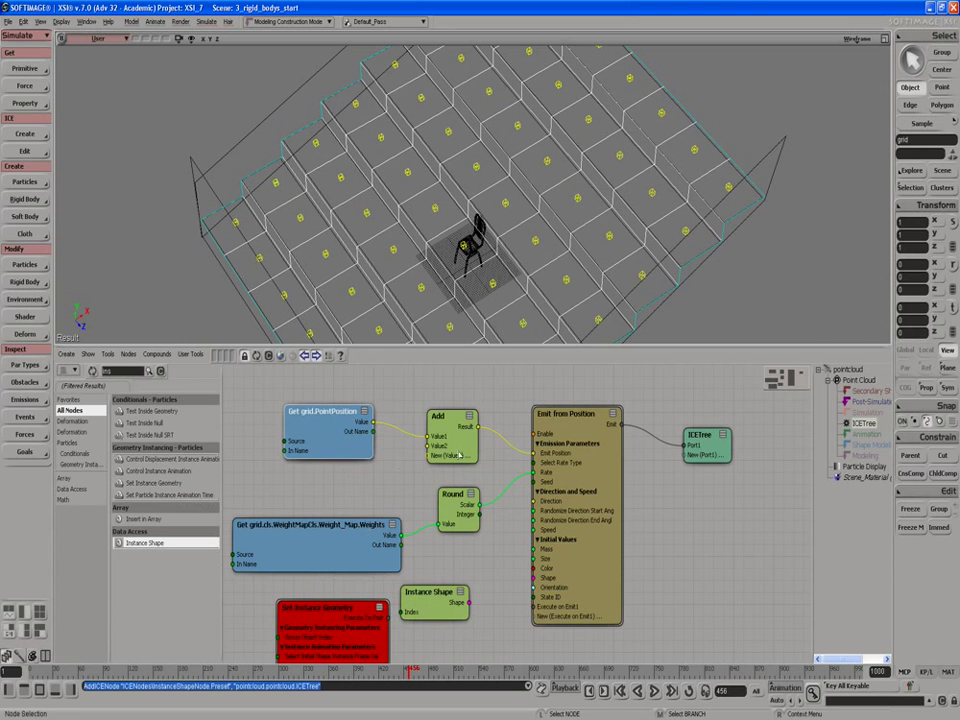
{"action": "left_click_drag", "start_coordinate": [459, 454], "coordinate": [458, 437]}
{"action": "left_click_drag", "start_coordinate": [347, 520], "coordinate": [346, 492]}
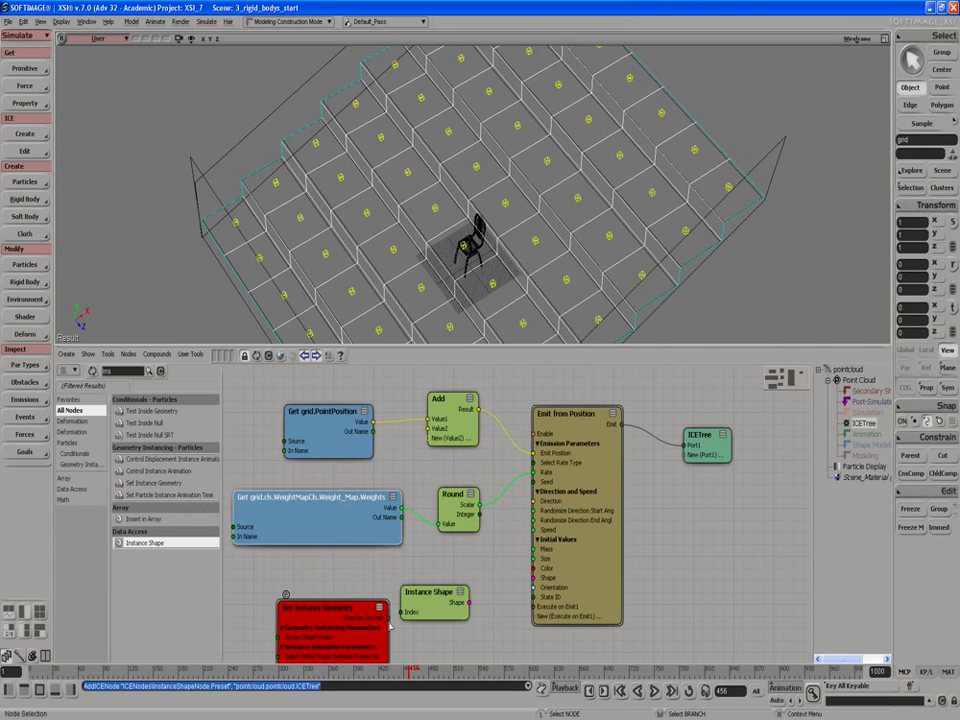
{"action": "mouse_move", "coordinate": [386, 626]}
{"action": "left_mouse_down"}
{"action": "mouse_move", "coordinate": [401, 641]}
{"action": "mouse_move", "coordinate": [364, 581]}
{"action": "mouse_move", "coordinate": [397, 612]}
{"action": "left_mouse_up"}
{"action": "scroll", "coordinate": [364, 583], "scroll_direction": "down", "scroll_amount": 2}
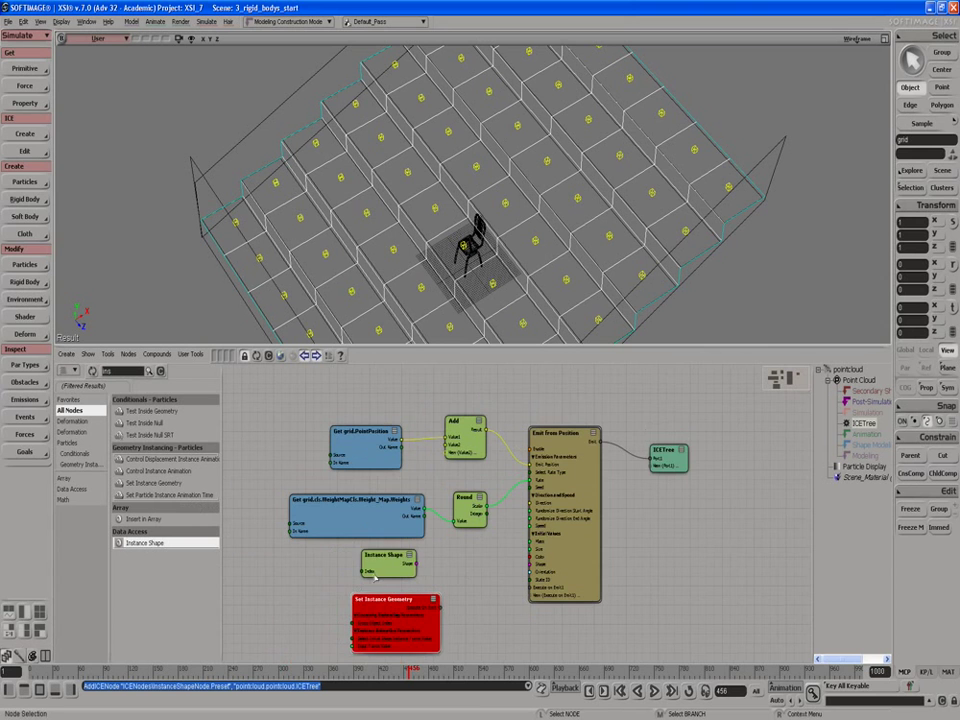
{"action": "scroll", "coordinate": [370, 574], "scroll_direction": "up", "scroll_amount": 2}
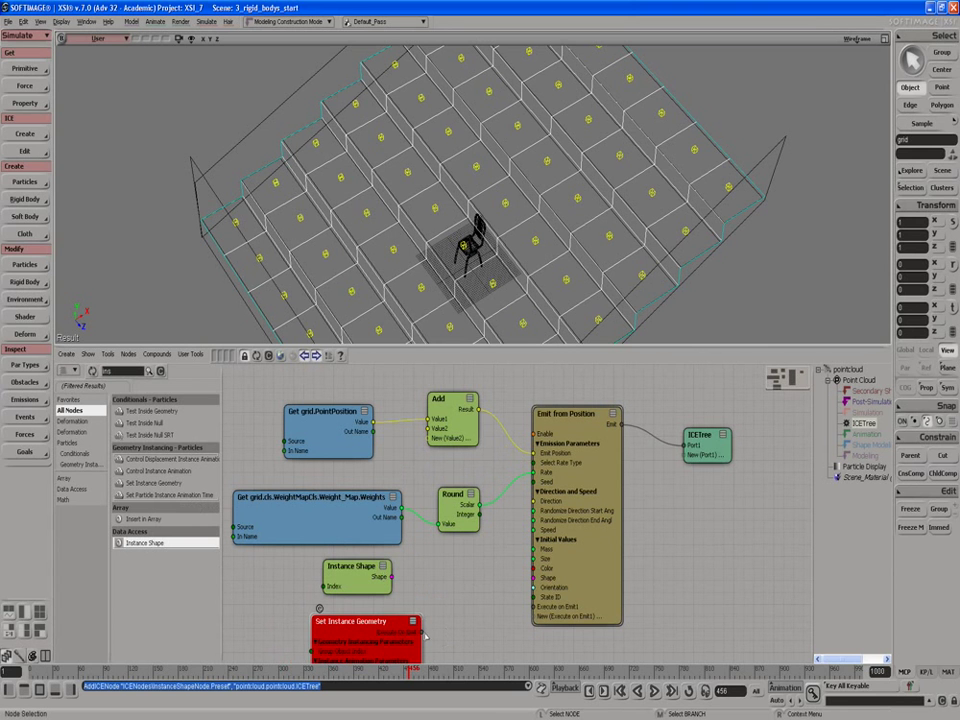
{"action": "left_click_drag", "start_coordinate": [422, 633], "coordinate": [535, 607]}
- Delete Set Instance Geometry, wire Instance Shape into Shape, and pick the chair mesh polymsh1
{"action": "key", "text": "Delete"}
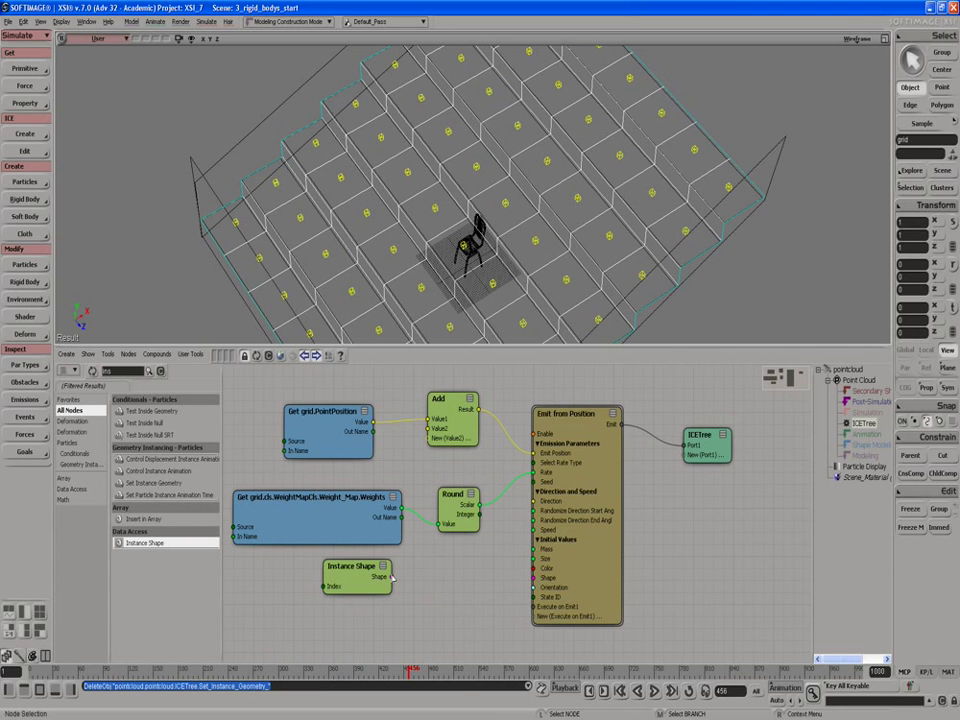
{"action": "left_click_drag", "start_coordinate": [391, 577], "coordinate": [534, 578]}
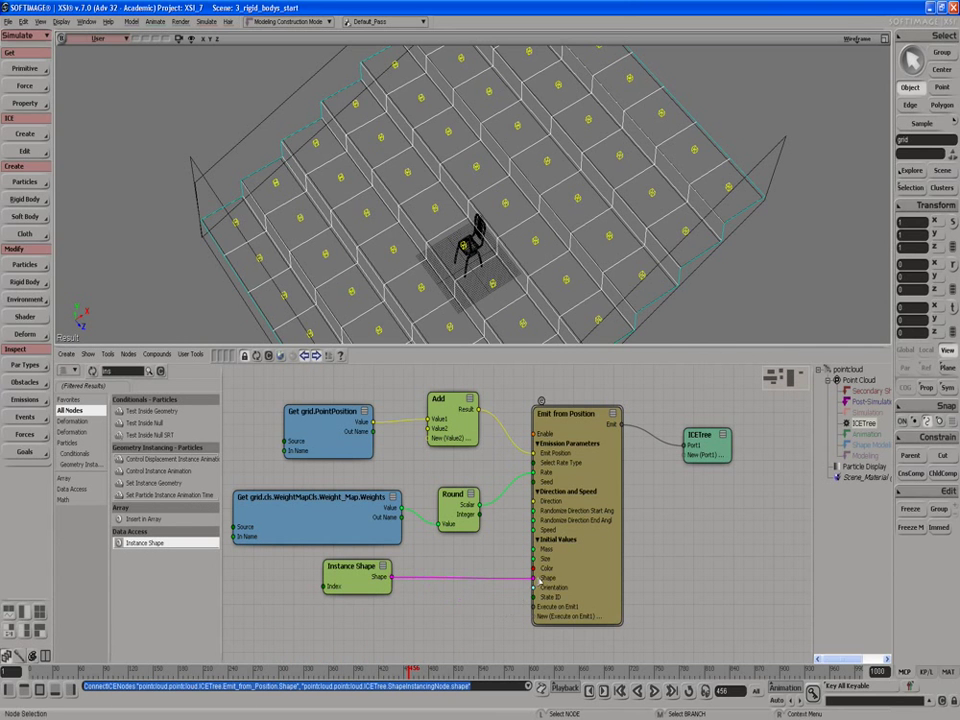
{"action": "double_click", "coordinate": [350, 566]}
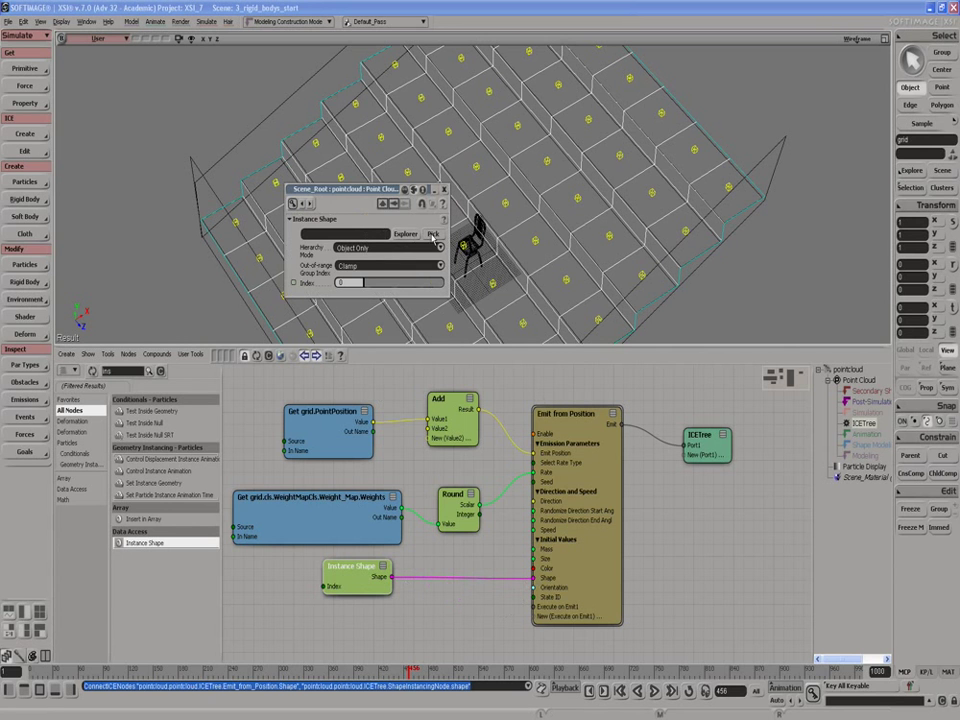
{"action": "left_click", "coordinate": [405, 234]}
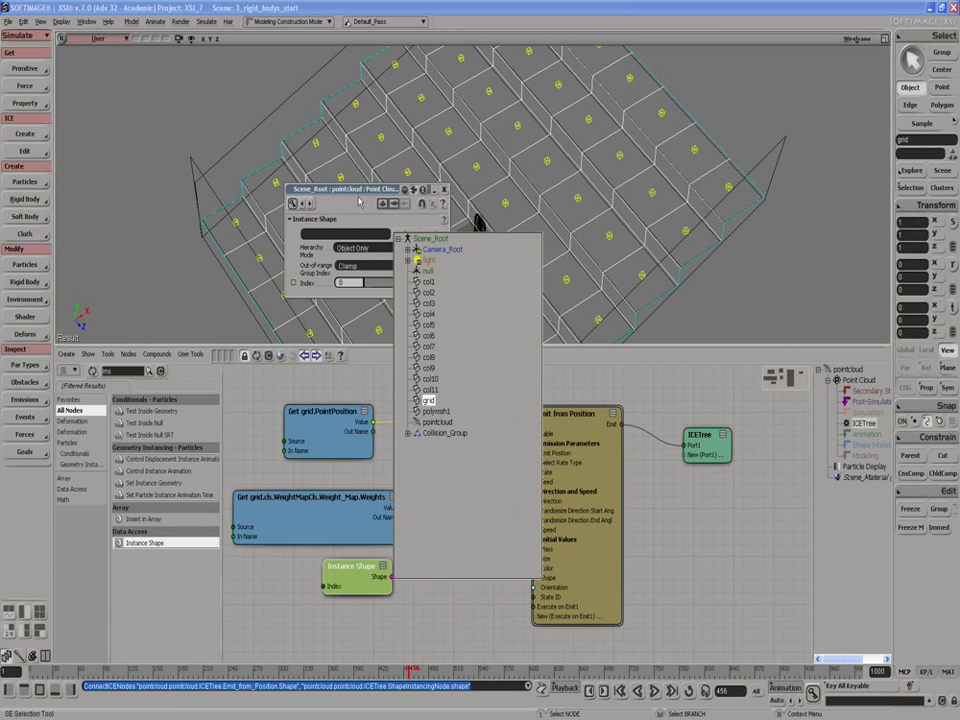
{"action": "left_click", "coordinate": [436, 411]}
{"action": "left_click", "coordinate": [432, 235]}
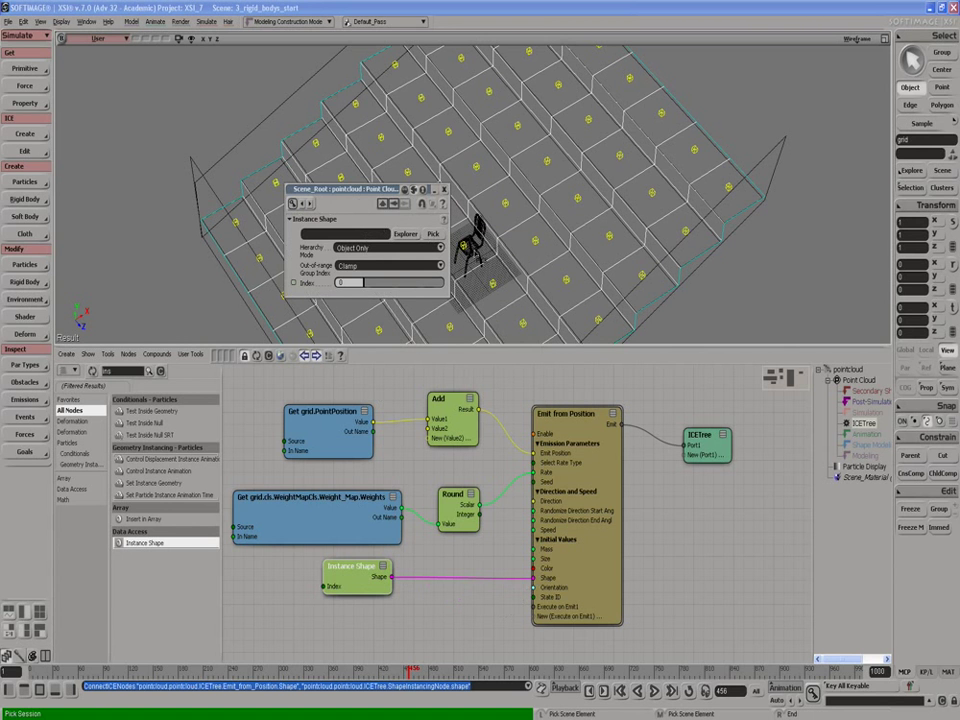
{"action": "left_click", "coordinate": [468, 240]}
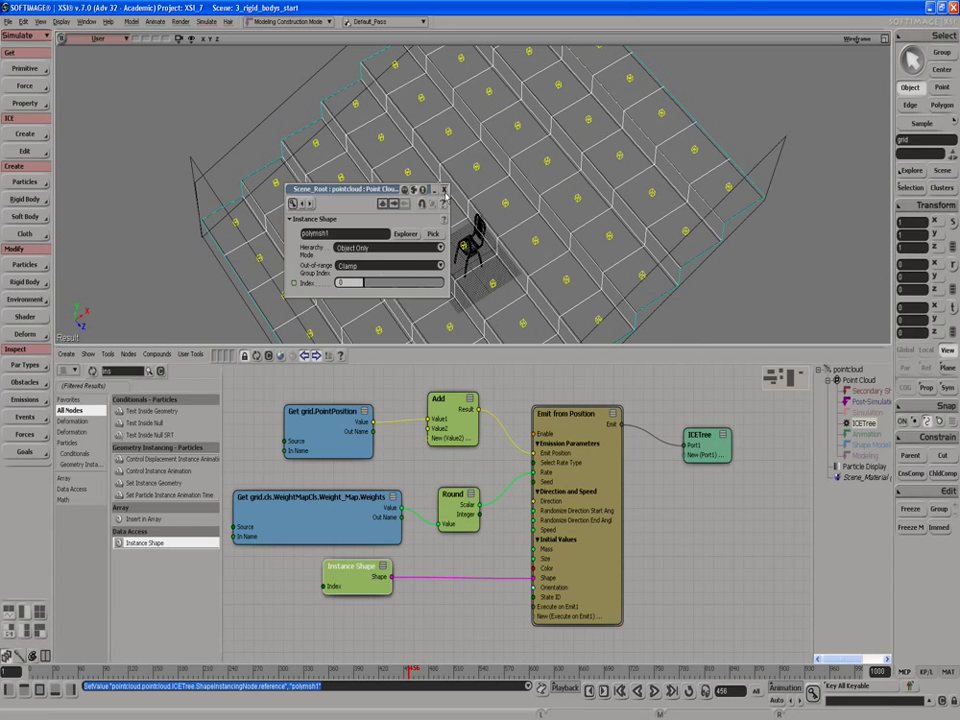
- Replay the emission to place yellow chairs on every stair point, then orbit to inspect the rows
{"action": "left_click", "coordinate": [444, 189]}
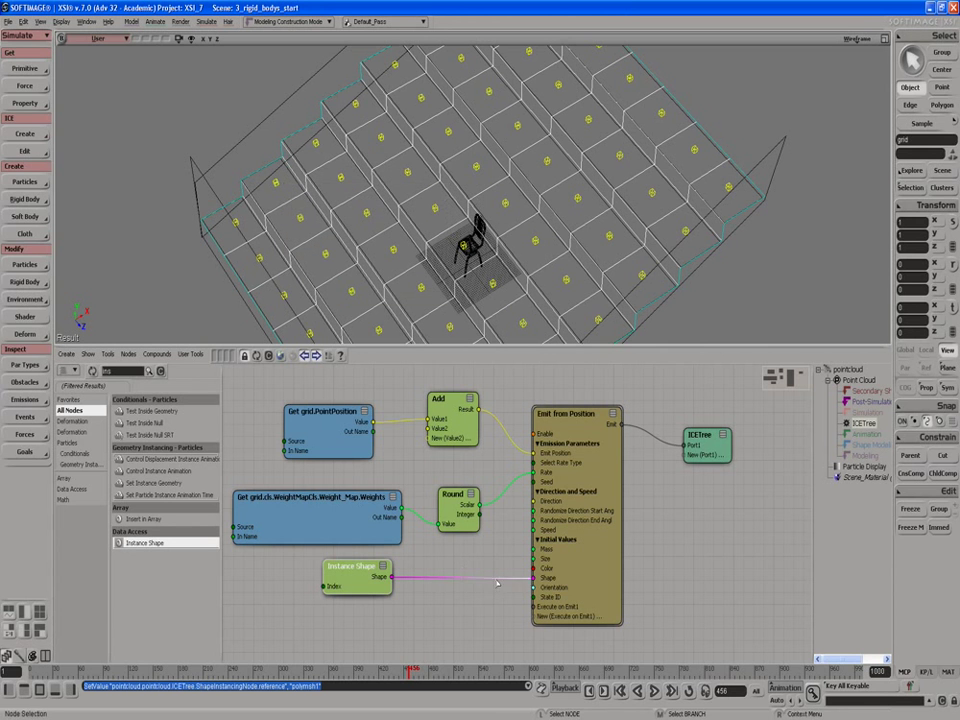
{"action": "left_click", "coordinate": [657, 690]}
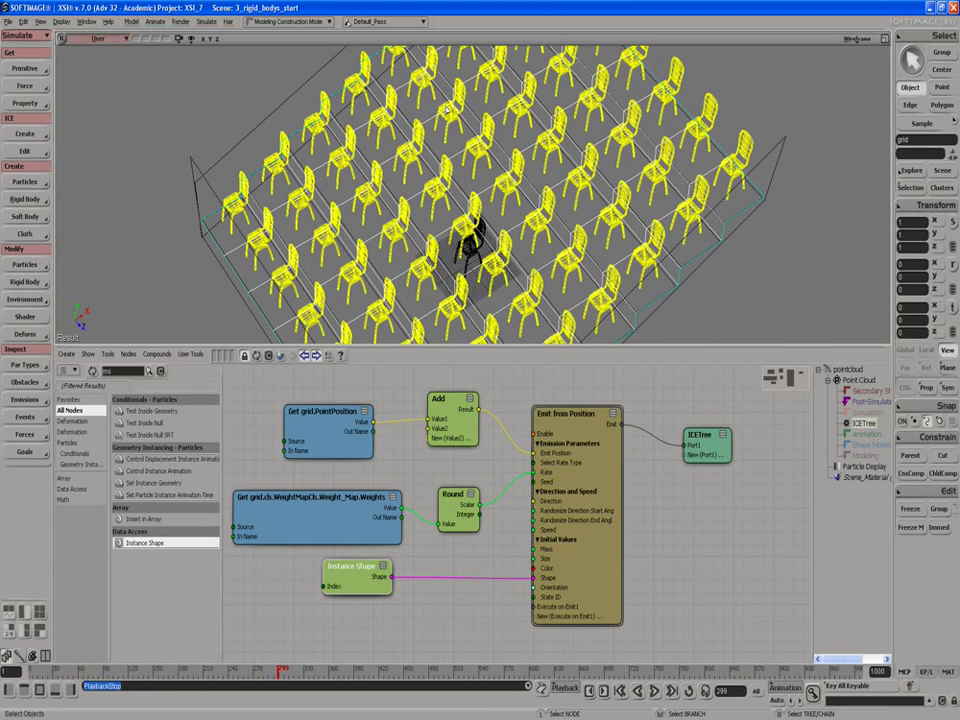
{"action": "left_click", "coordinate": [428, 215]}
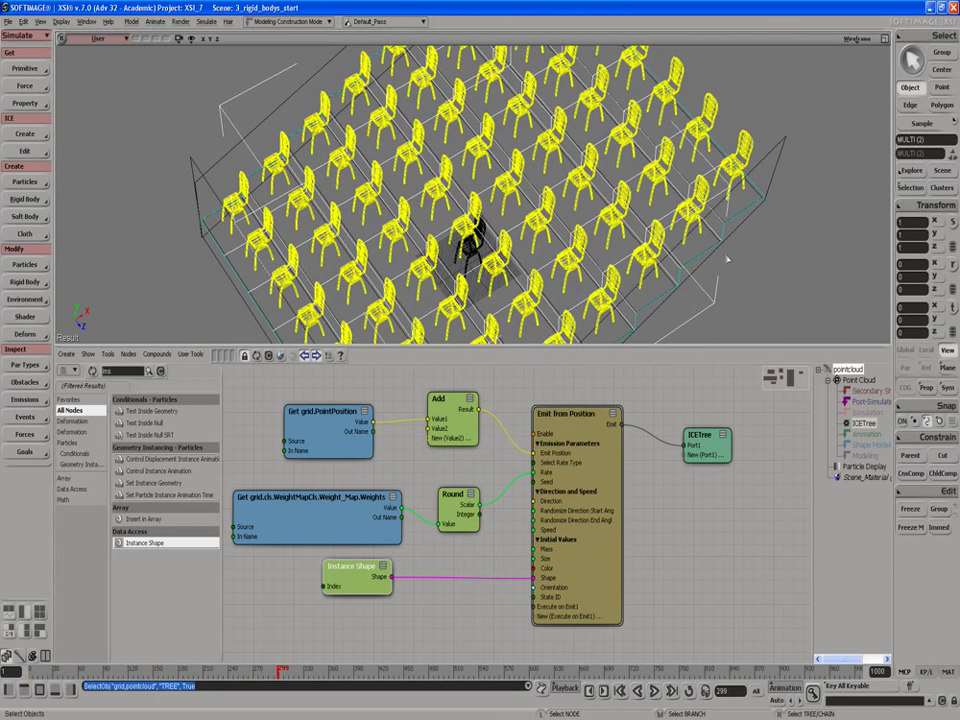
{"action": "left_click", "coordinate": [740, 287]}
{"action": "key", "text": "s"}
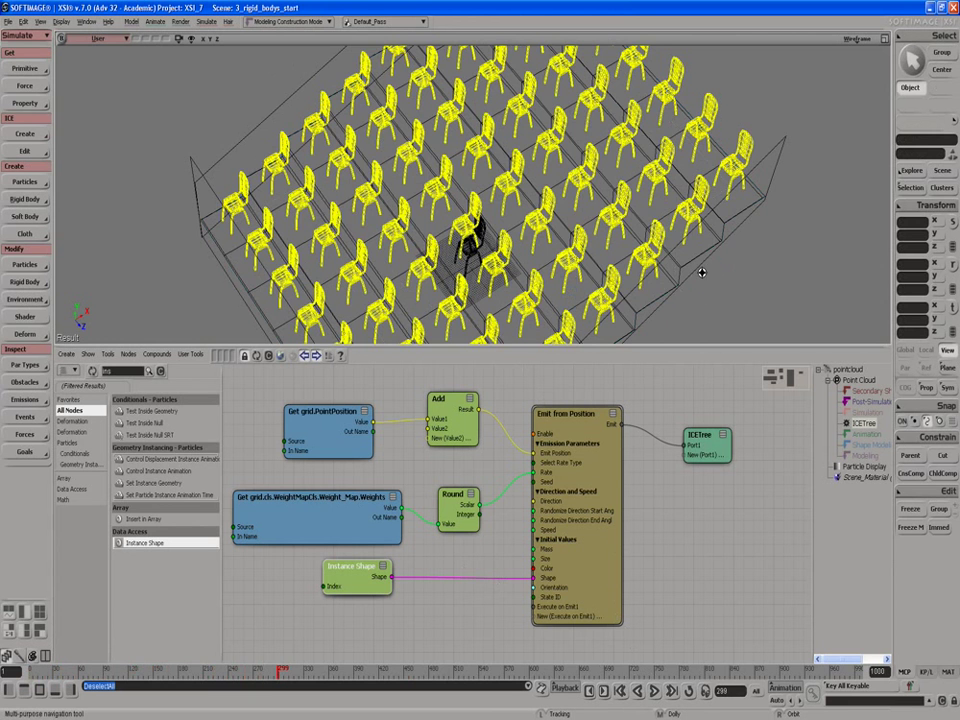
{"action": "mouse_move", "coordinate": [701, 270]}
{"action": "right_mouse_down"}
{"action": "mouse_move", "coordinate": [718, 268]}
{"action": "mouse_move", "coordinate": [725, 232]}
{"action": "mouse_move", "coordinate": [696, 244]}
{"action": "mouse_move", "coordinate": [690, 231]}
{"action": "right_mouse_up"}
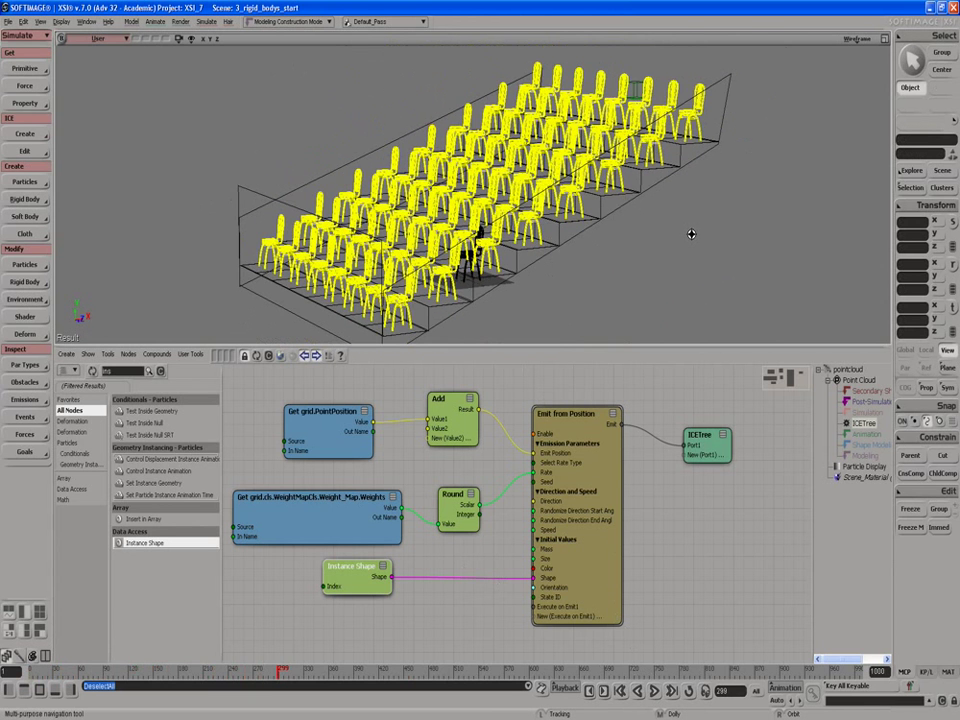